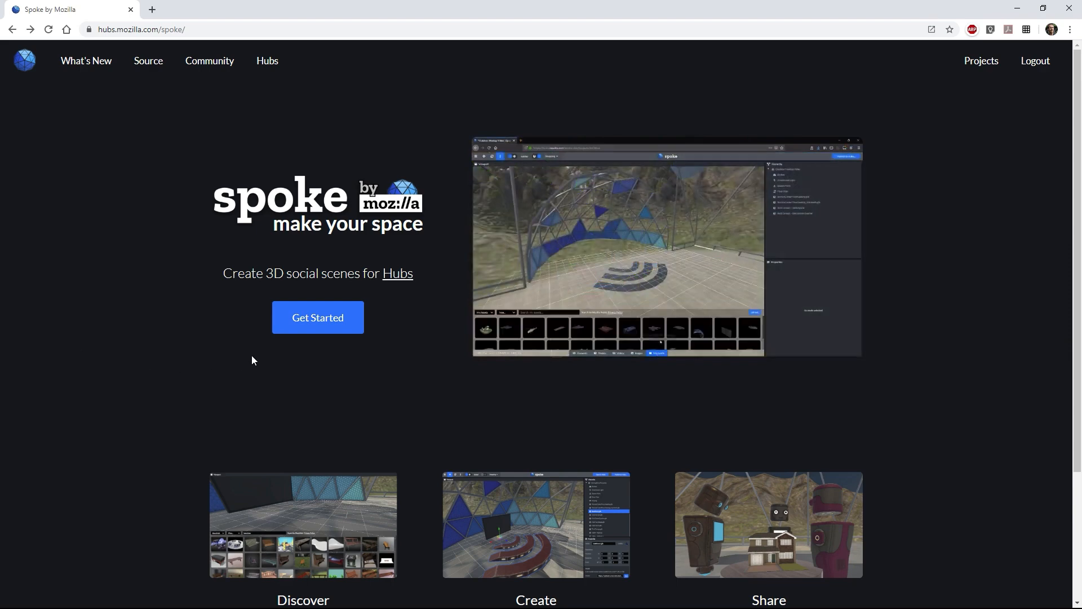
Start a new empty project and delete the Terrain_Crater1.glb model from its scene
click(306, 319)
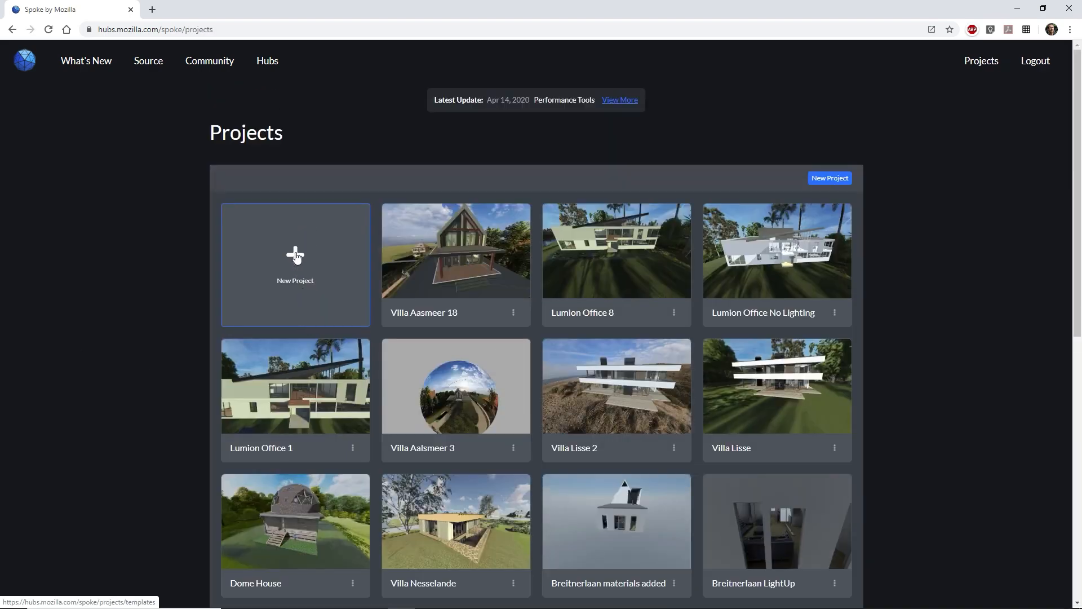
click(297, 258)
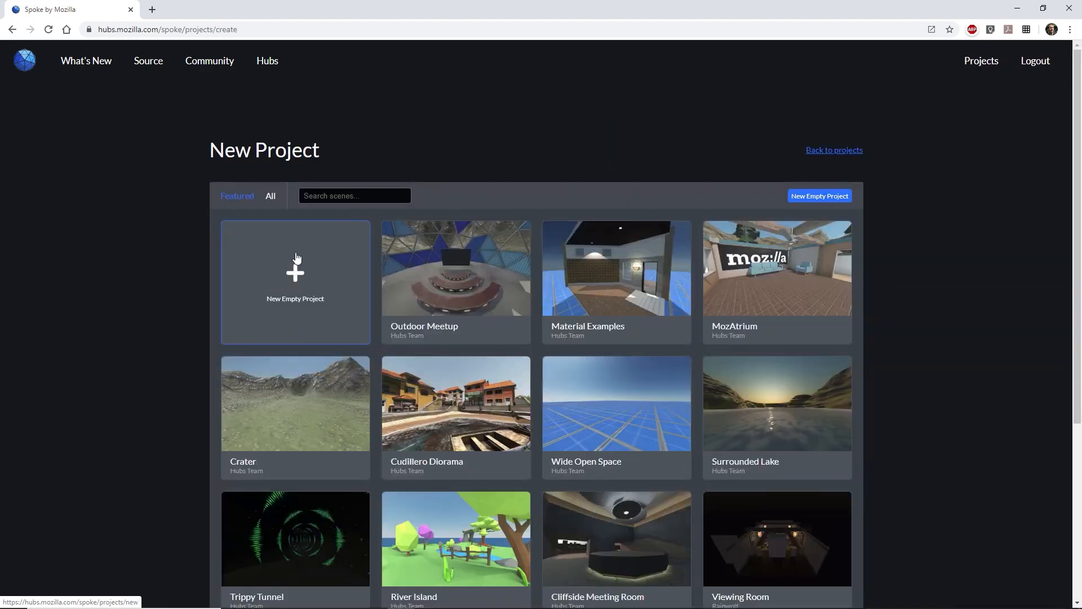
click(295, 276)
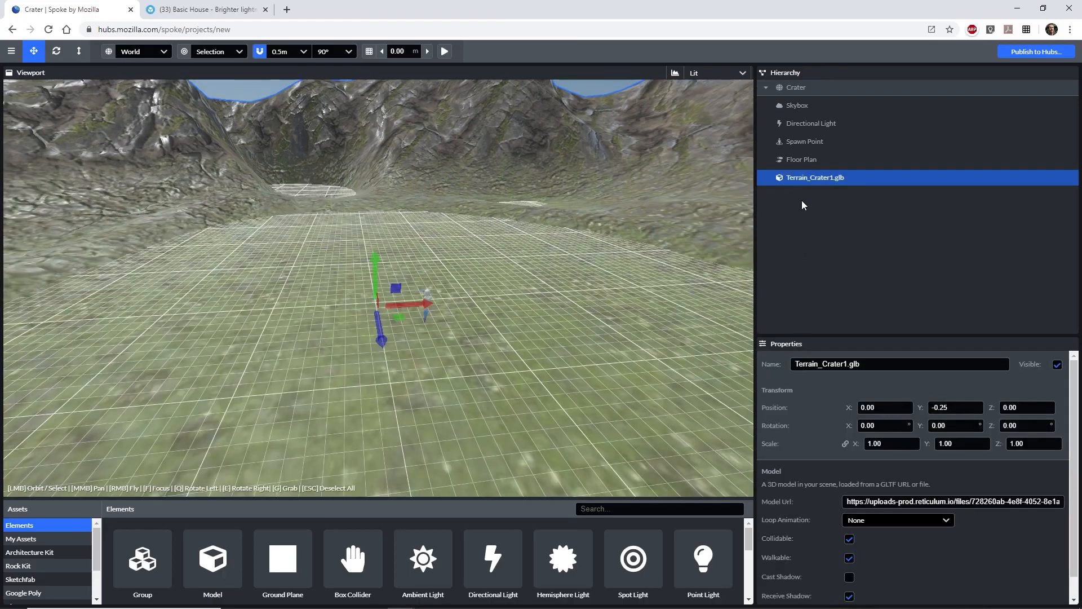
key(Delete)
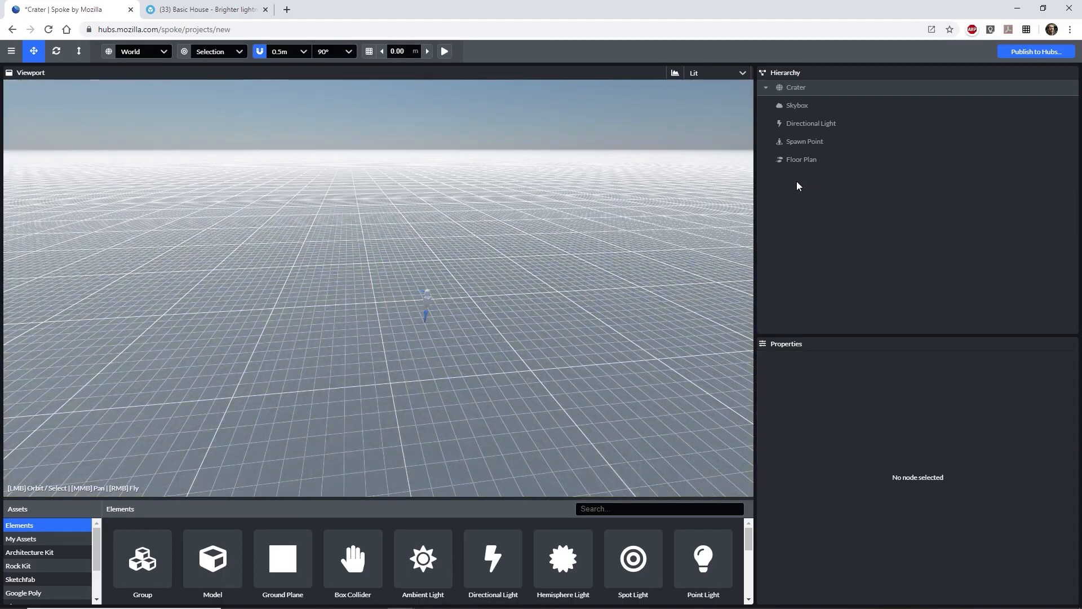
Place a Model element near the centre of the scene and set its Model Url to the copied Sketchfab house link
click(214, 558)
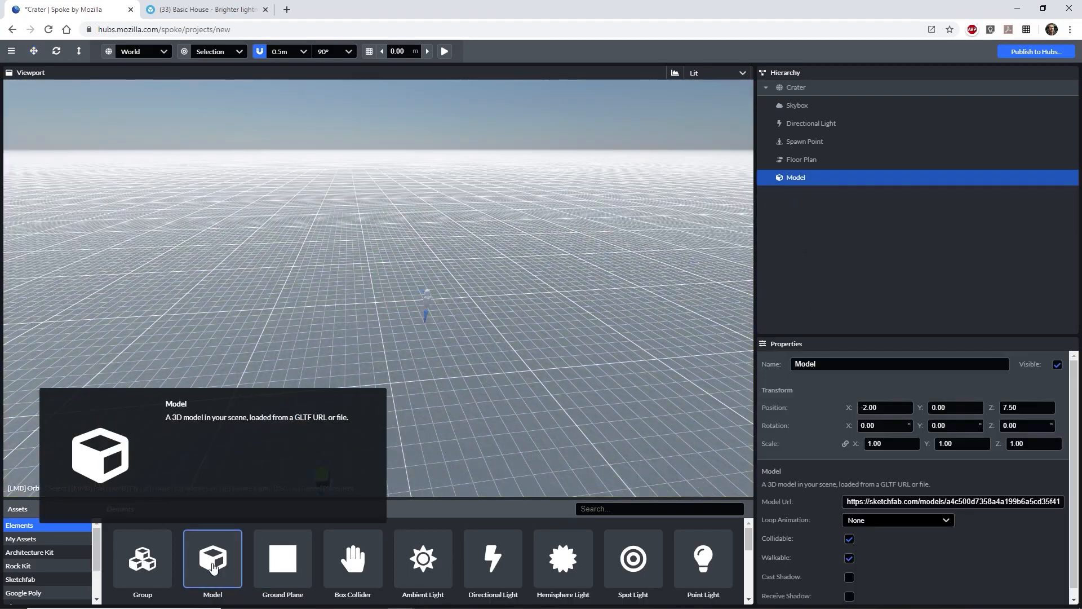
click(403, 316)
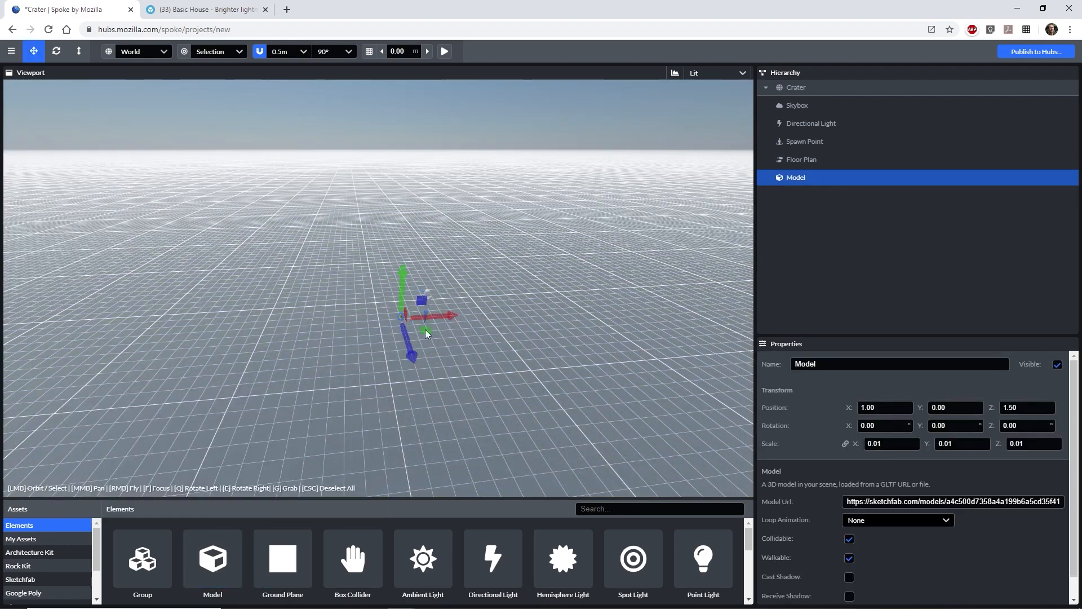
triple_click(910, 501)
key(ctrl+v)
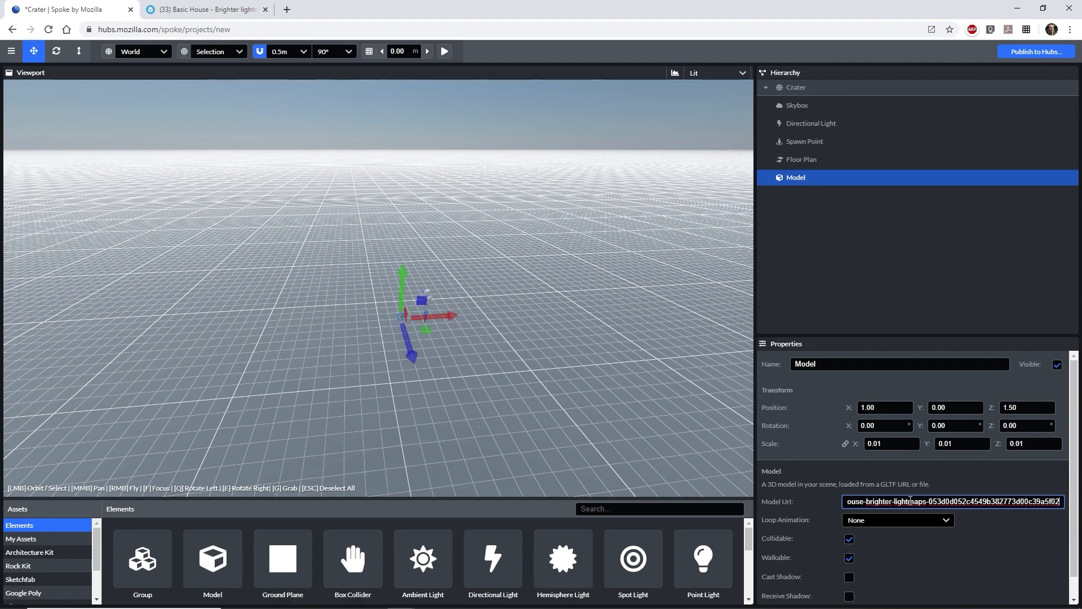
key(Return)
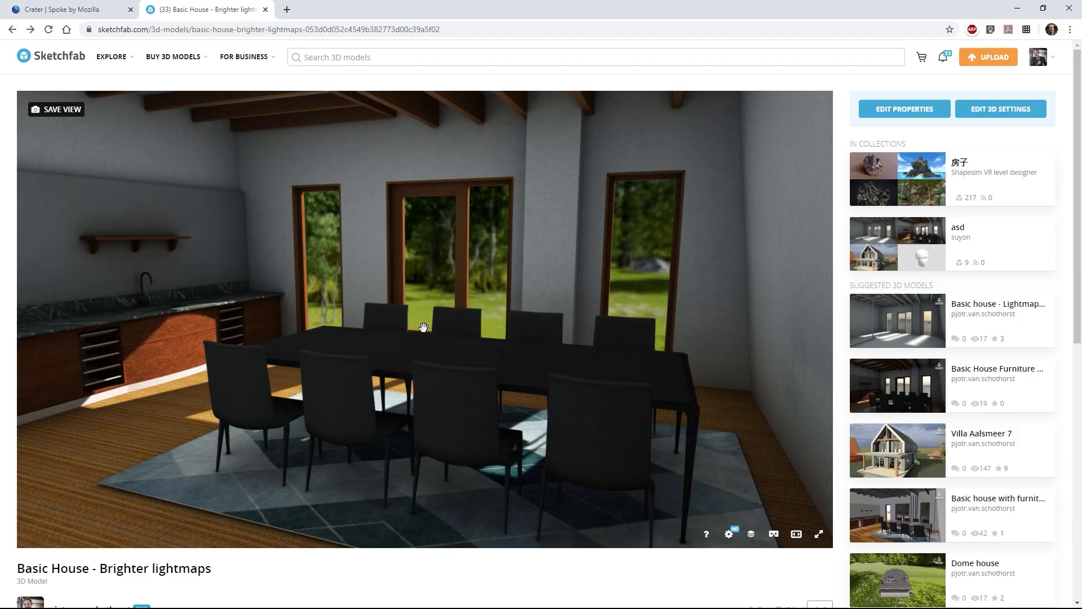
Copy the Sketchfab page address of Basic House - Brighter lightmaps, load it as the Model Url in Spoke and set the model's scale to 1
click(370, 31)
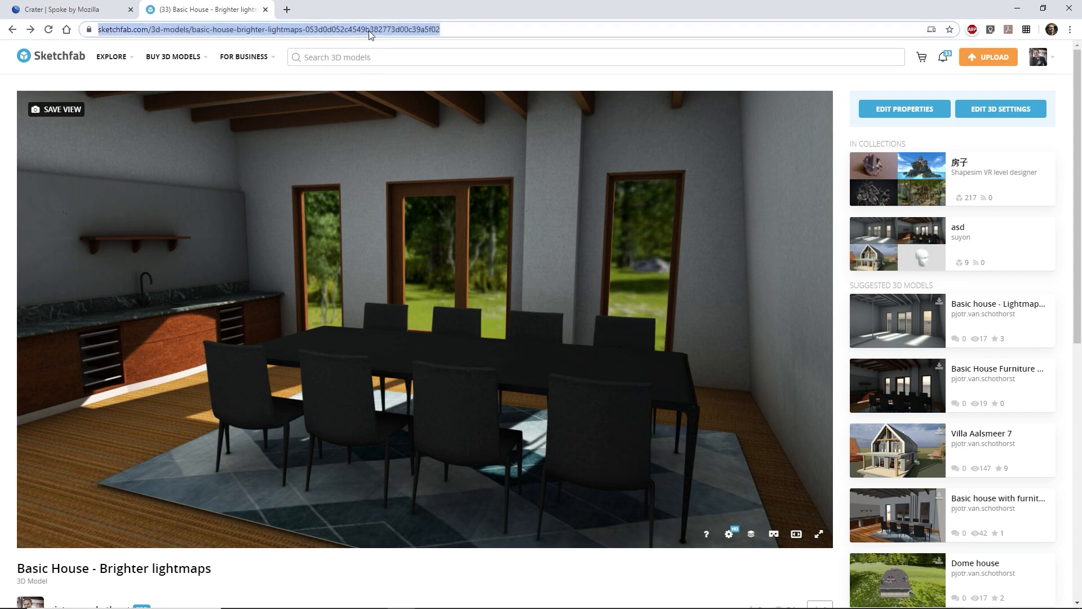
right_click(370, 32)
click(393, 109)
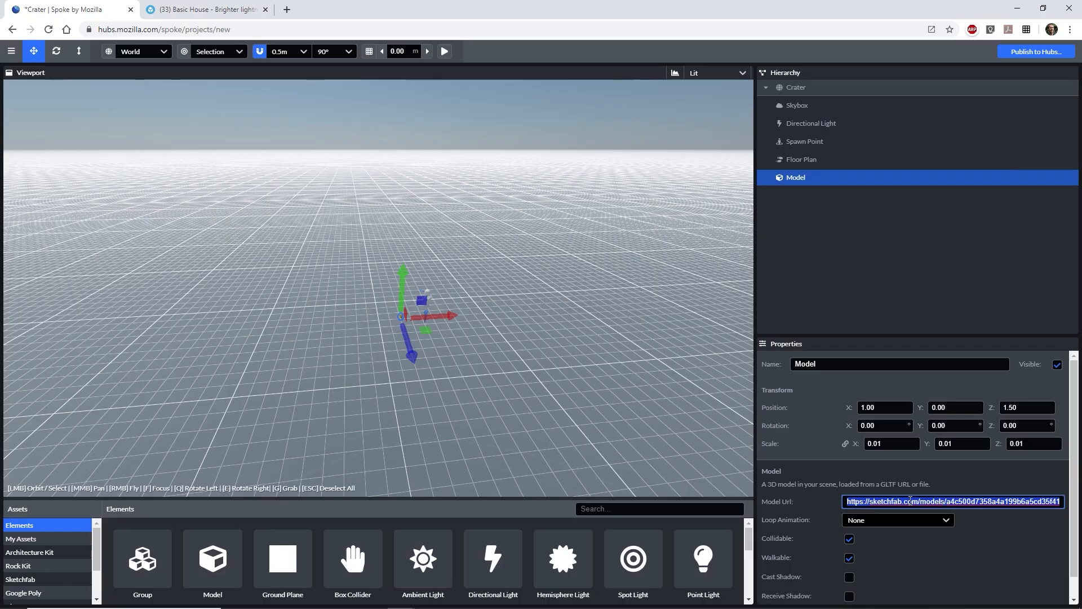
key(ctrl+v)
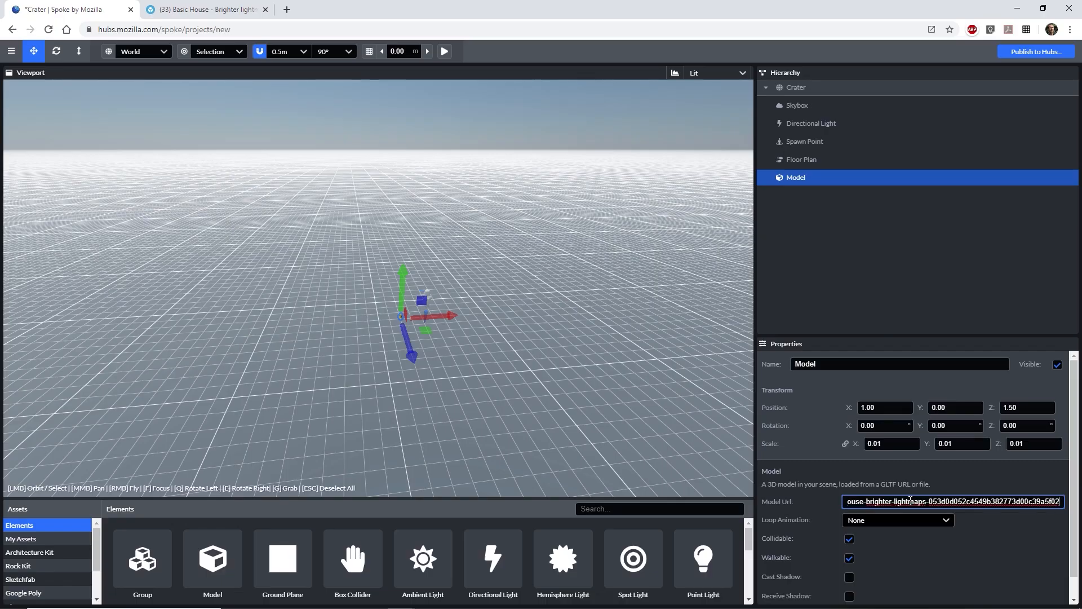
key(Return)
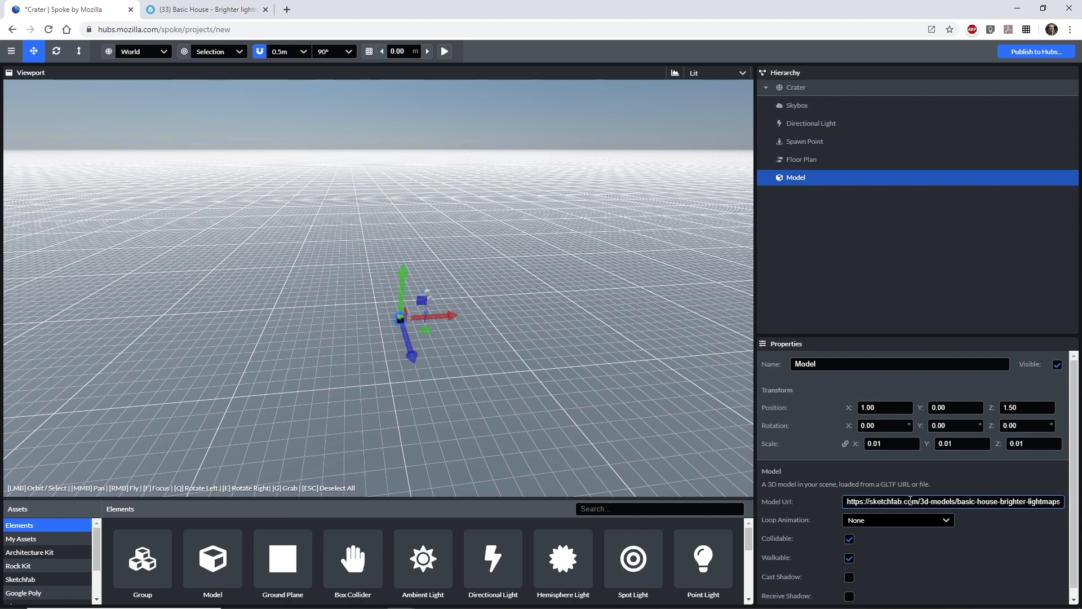
double_click(902, 445)
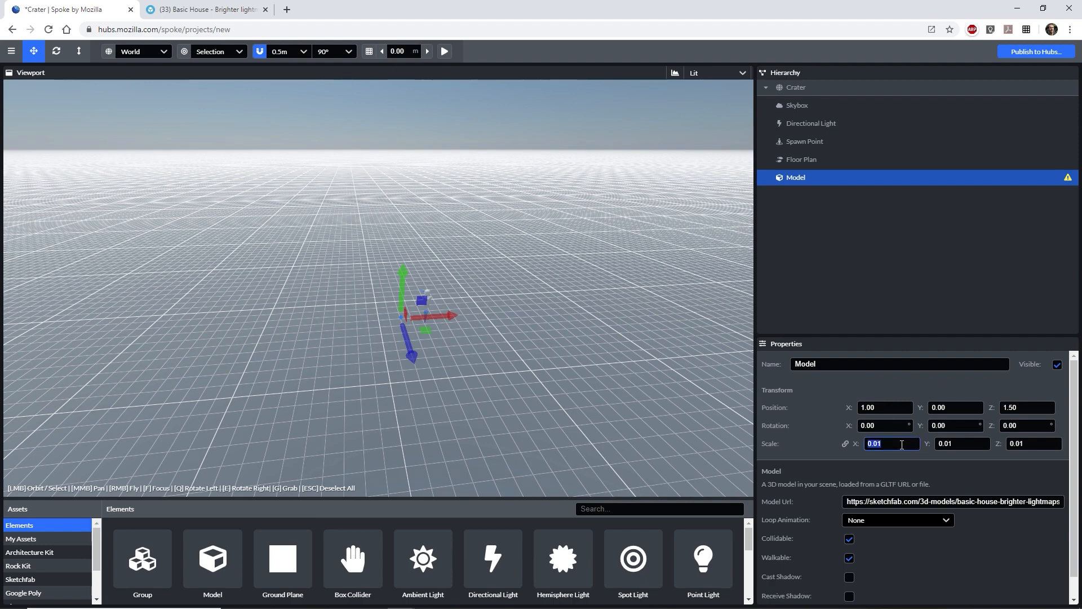
text(1)
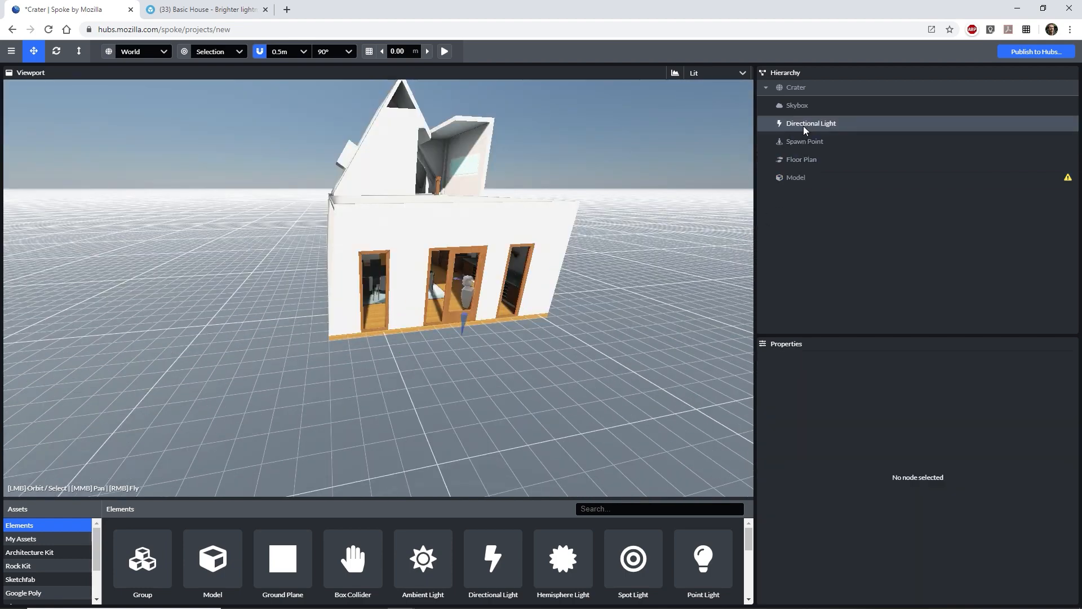
Delete the Directional Light and add a Hemisphere Light to the scene
click(804, 123)
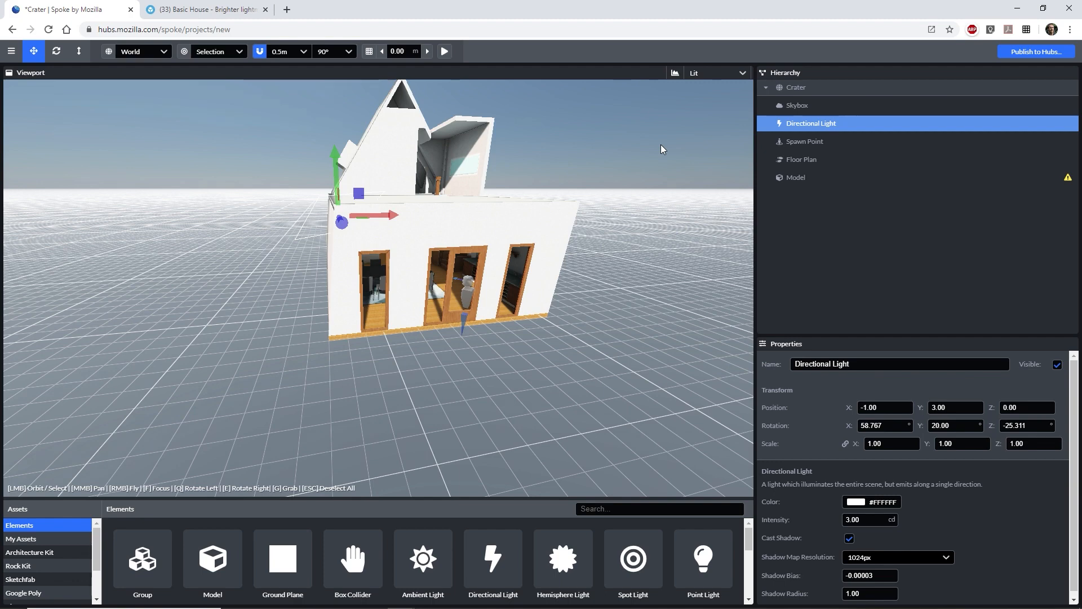
key(Delete)
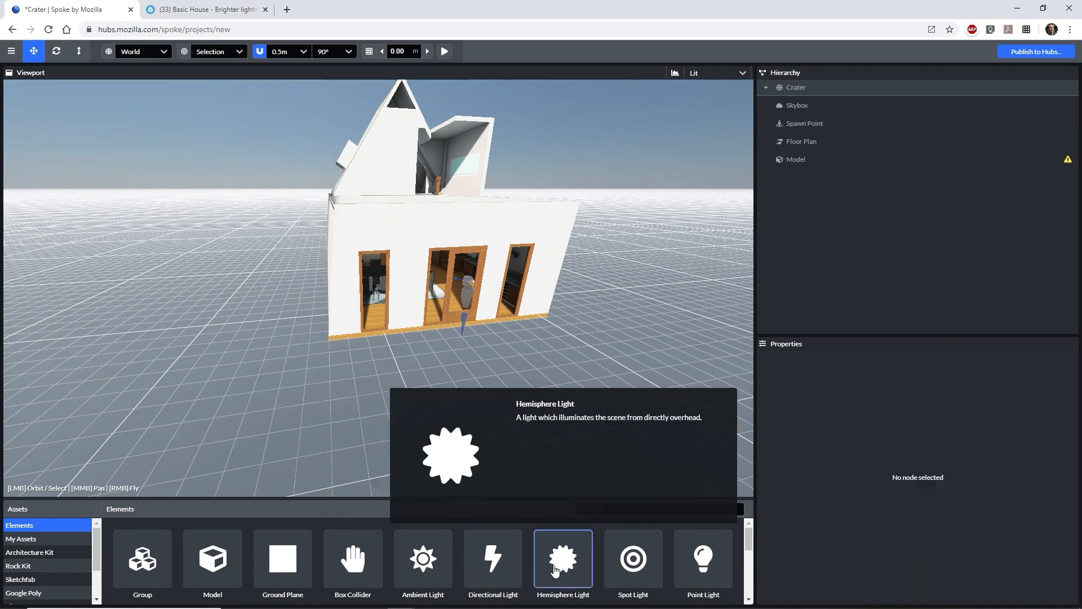
drag(563, 561, 543, 363)
click(611, 256)
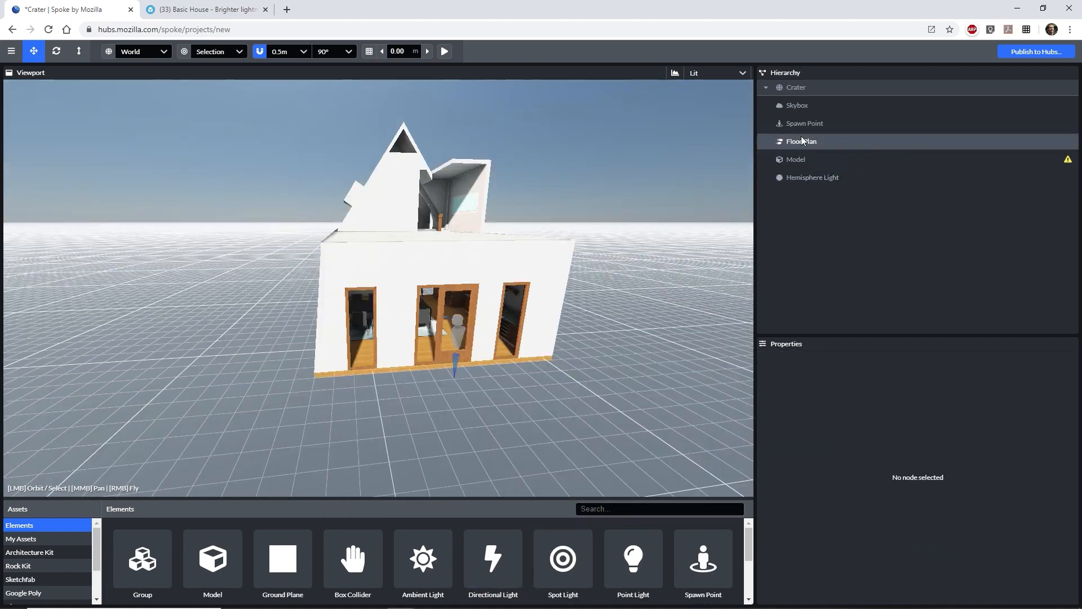
Rename both the scene root and the house model to Basic House
click(800, 87)
drag(827, 364, 789, 365)
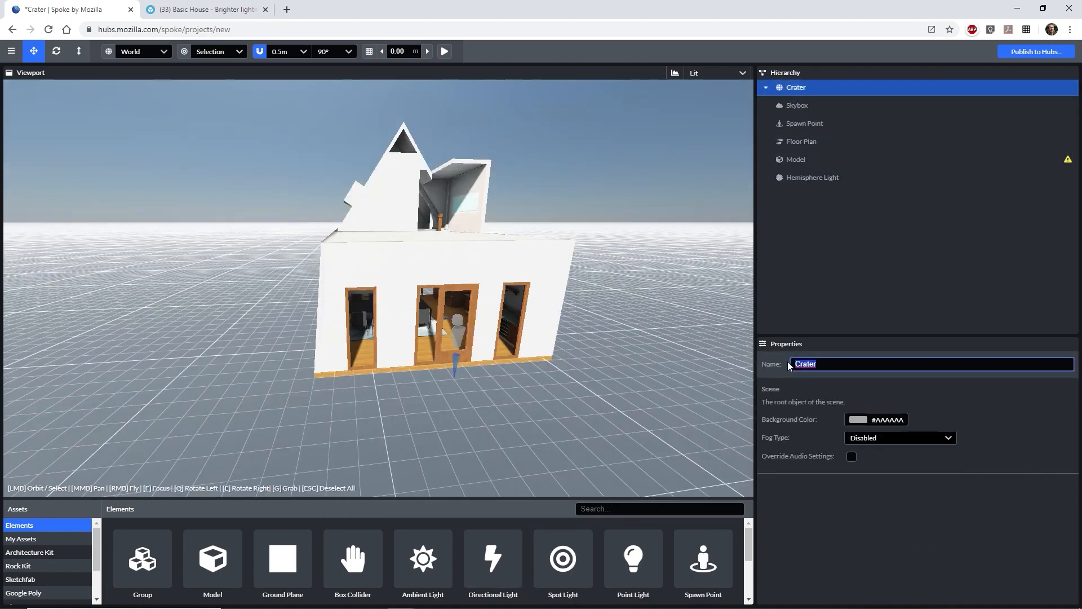
text(Basic House)
key(Return)
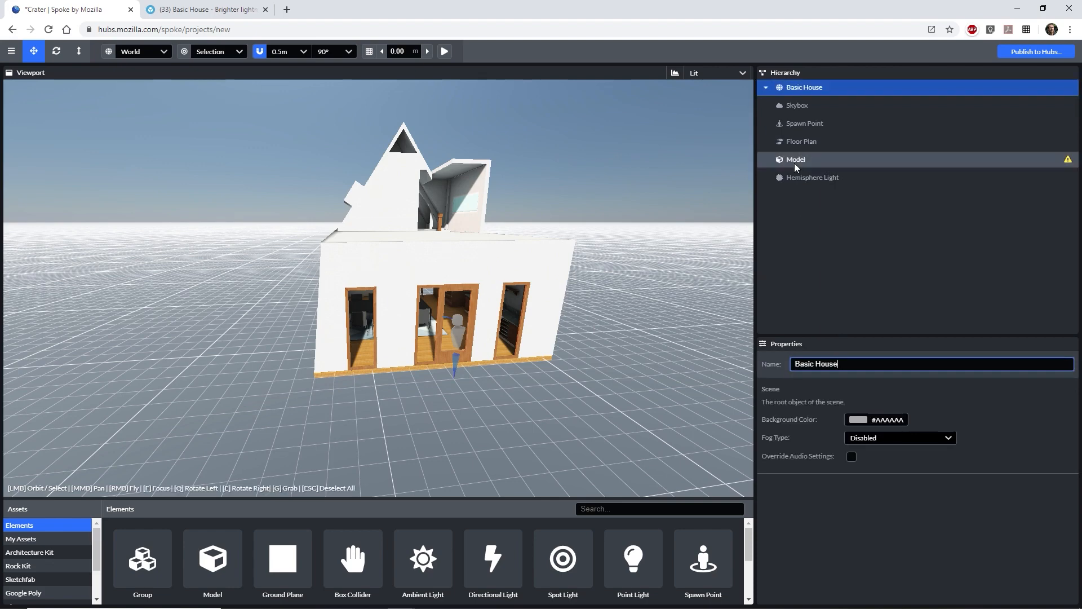
click(795, 160)
Save the project as Basic House and publish the scene to Hubs
click(1026, 52)
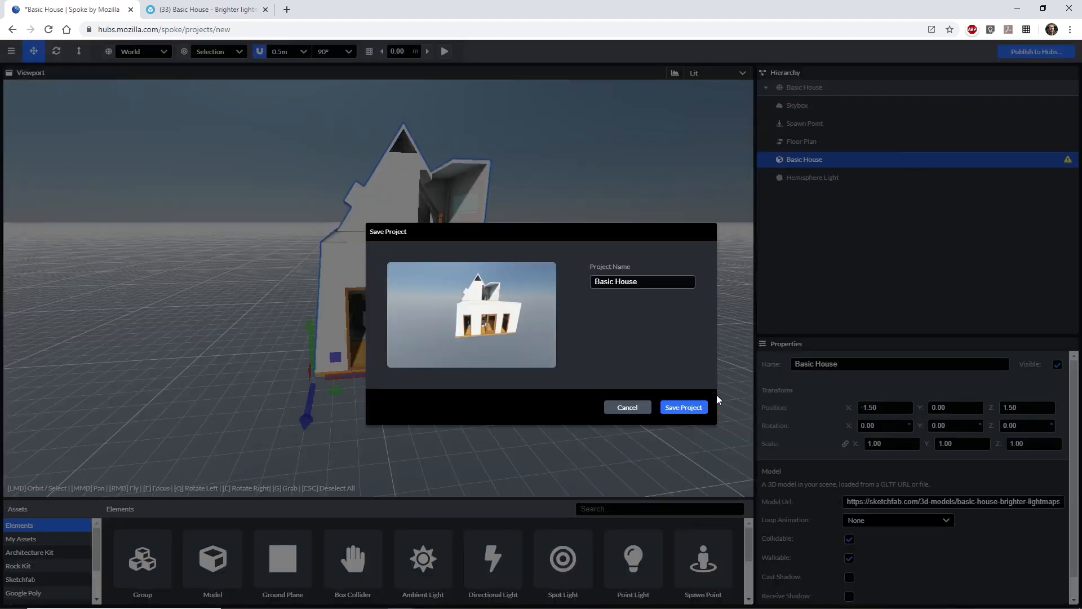
click(689, 407)
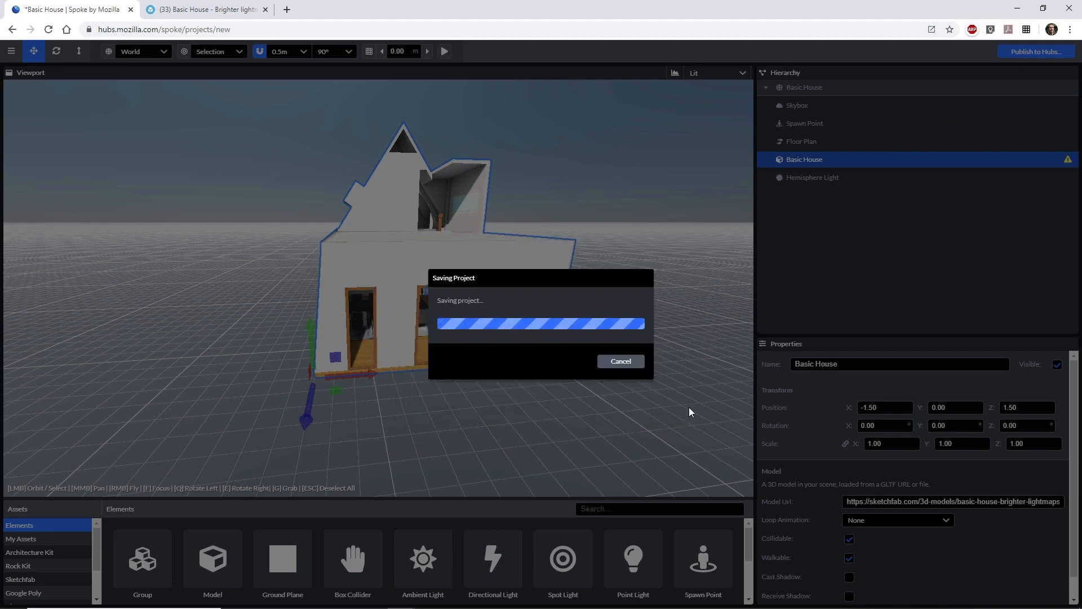
click(705, 430)
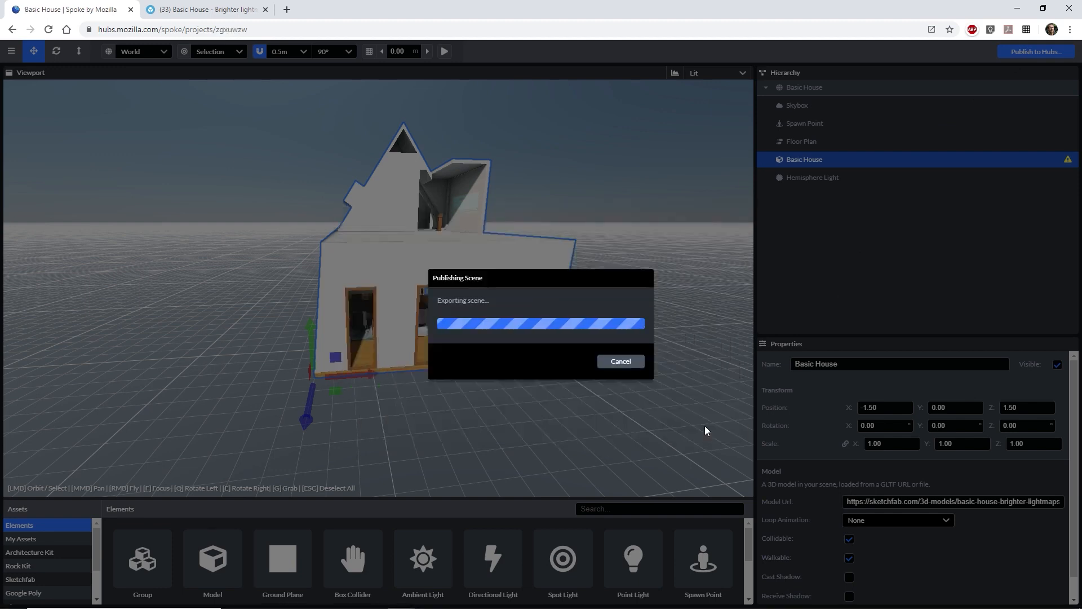
click(681, 483)
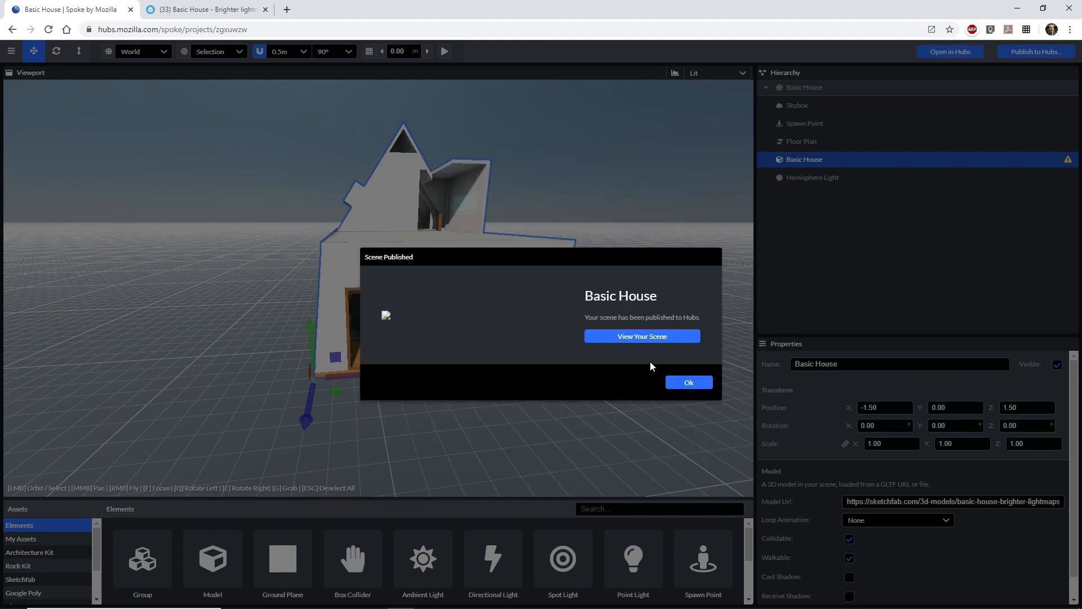
Create a Hubs room from the published scene and name the room Basic House 1
click(644, 340)
click(536, 336)
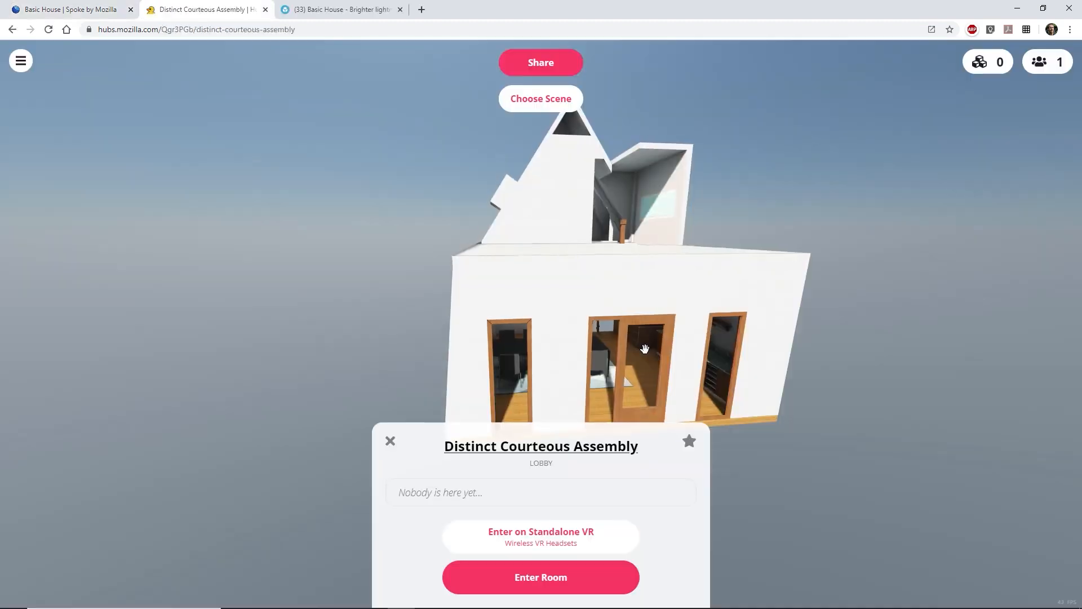
click(563, 445)
triple_click(583, 183)
text(Basic House 1)
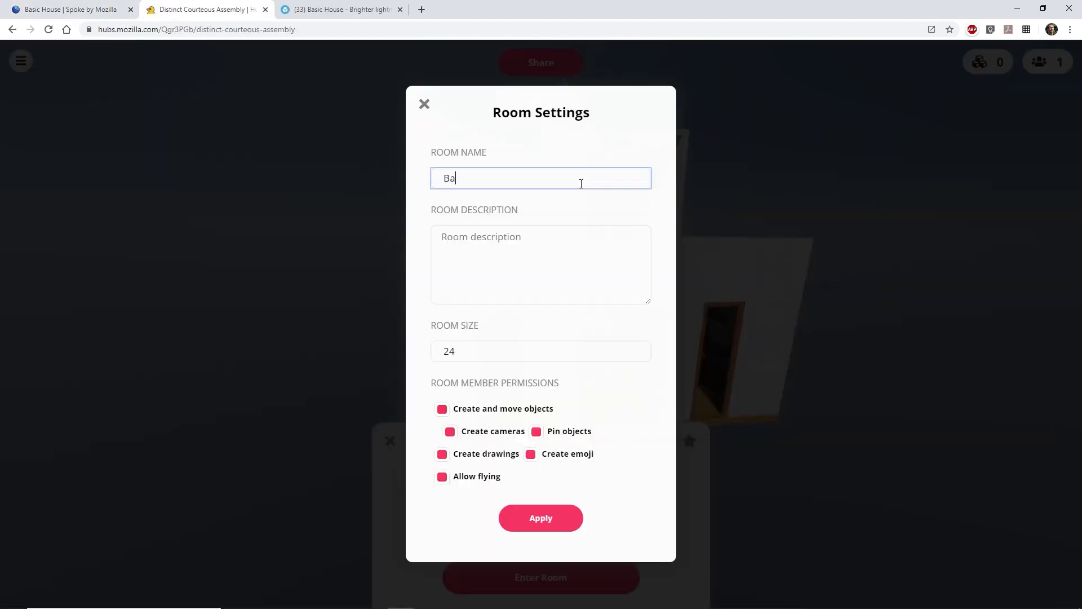
key(Return)
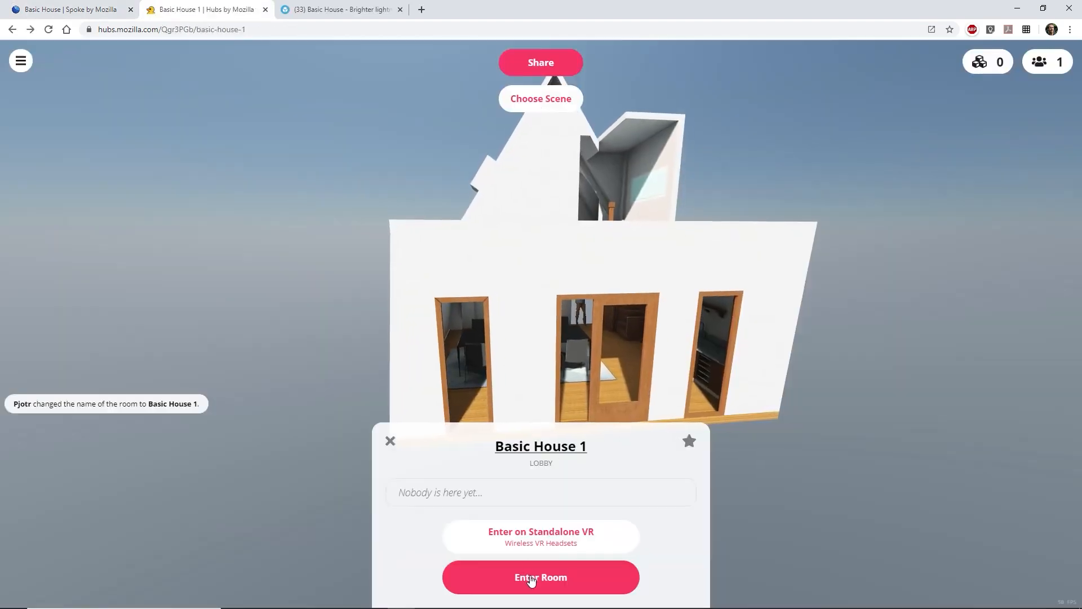
Enter the Basic House 1 room from its lobby
click(526, 580)
click(530, 581)
click(531, 580)
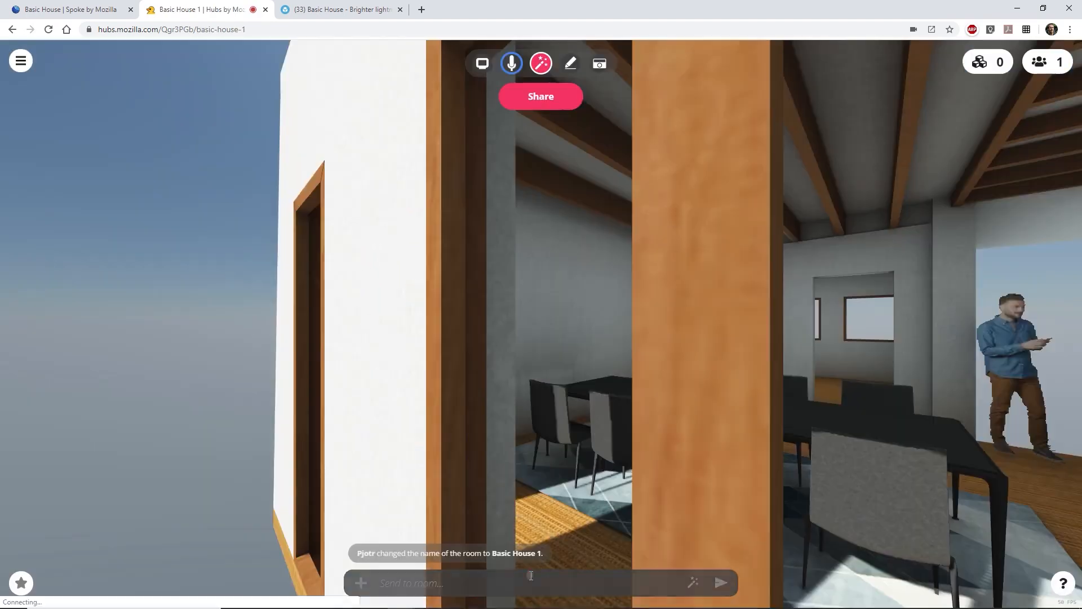
Walk through the house and examine the lighting and materials of the stairs, kitchen, dining area and windows
drag(734, 327, 852, 358)
key(w)
key(w)
key(w)
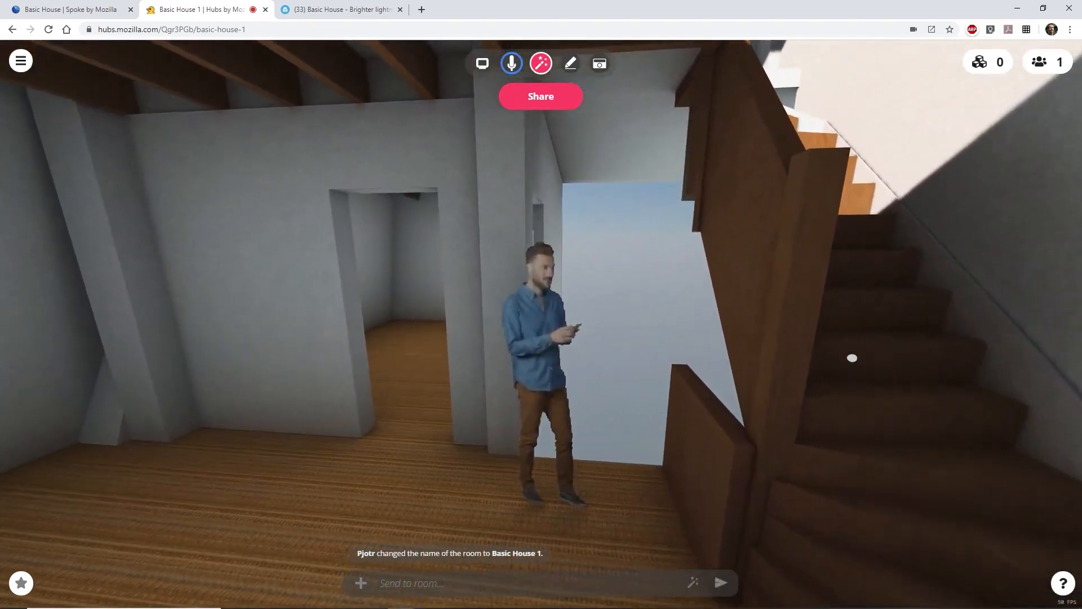
key(w)
drag(638, 326, 154, 352)
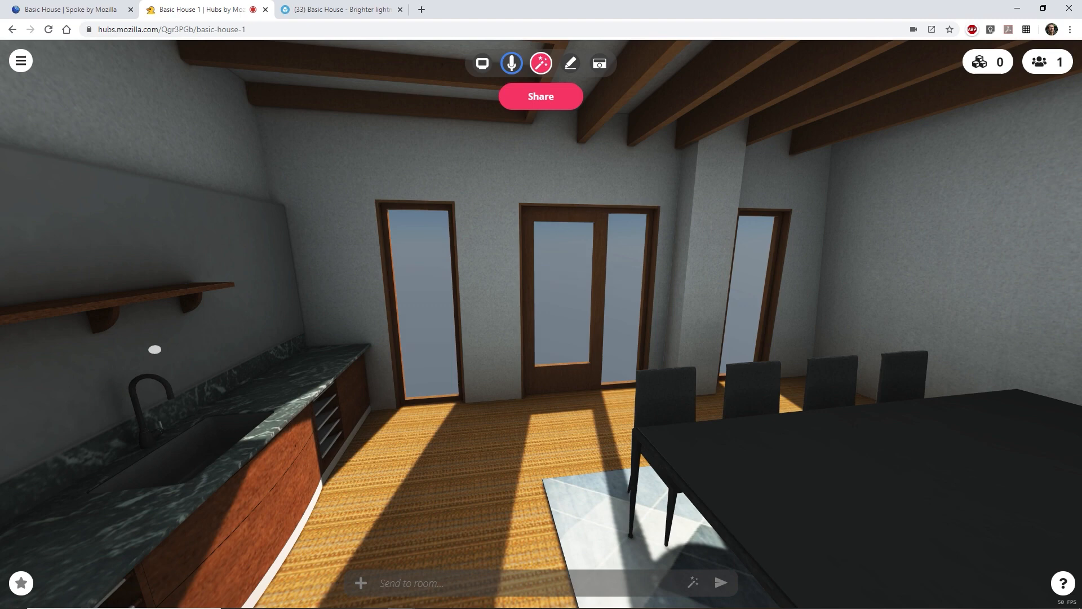
key(a)
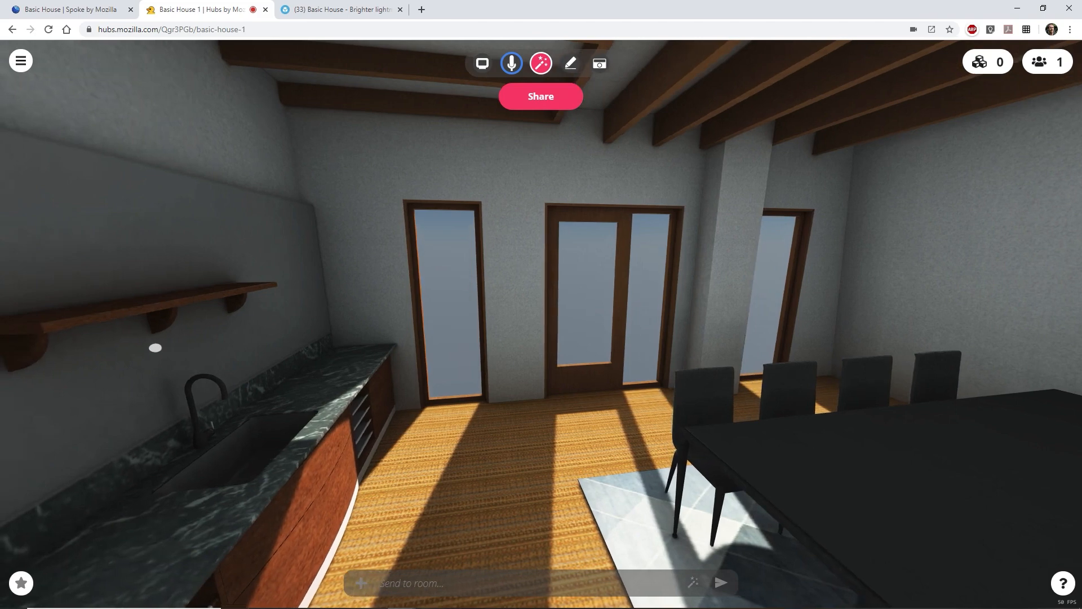
key(d)
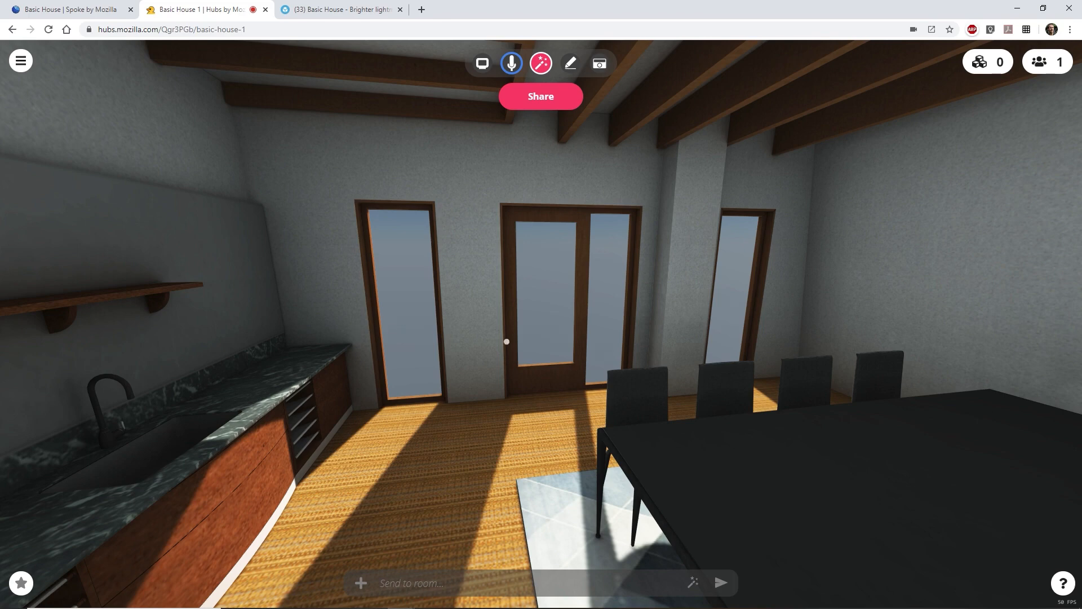
key(w)
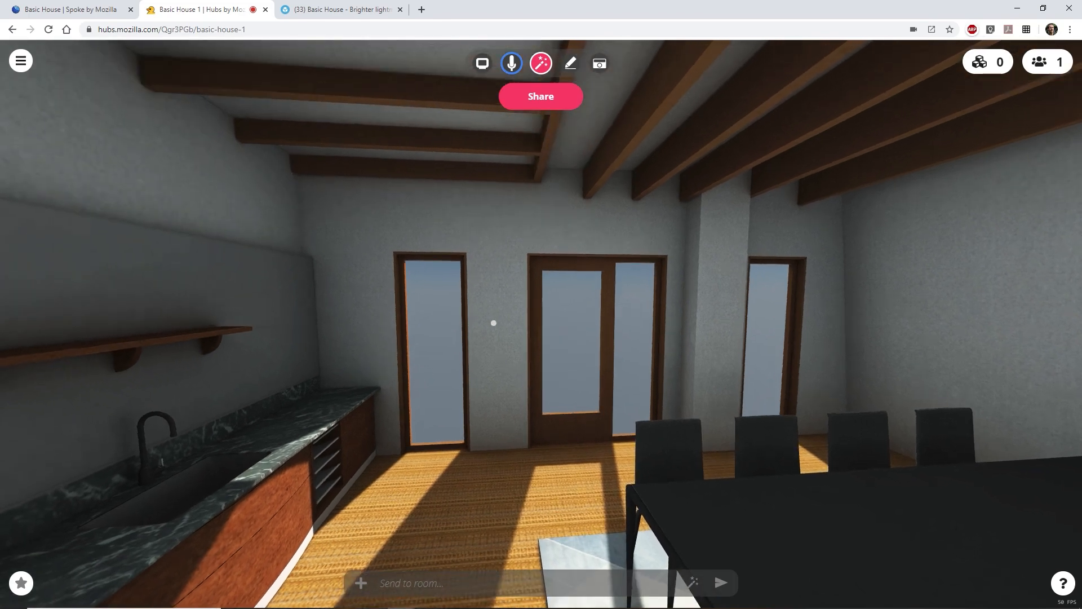
mouse_move(558, 350)
right_down()
mouse_move(518, 479)
mouse_move(477, 490)
mouse_move(558, 354)
right_up()
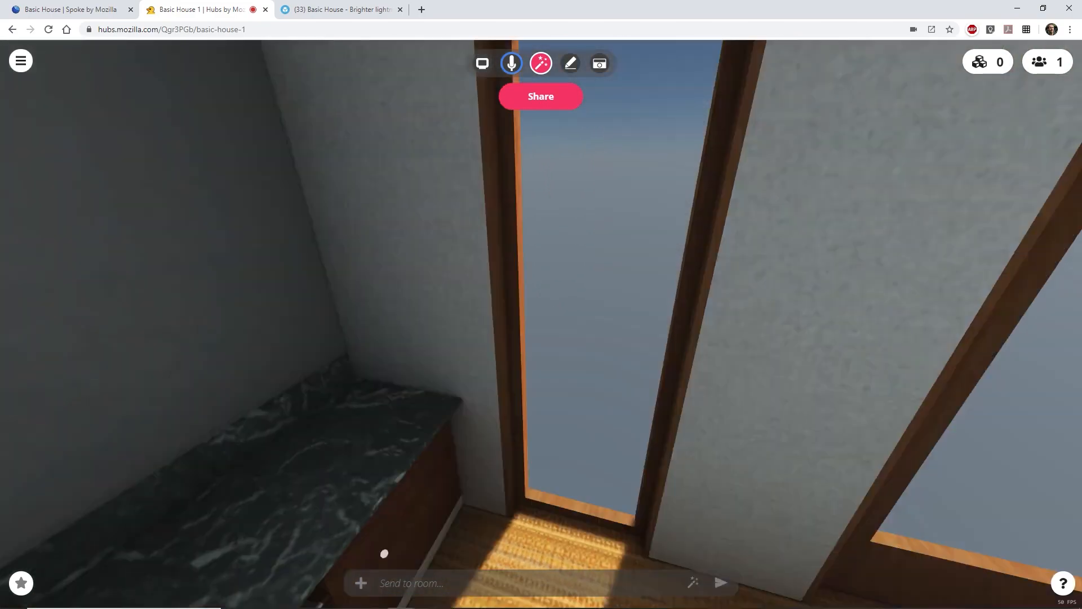
drag(548, 407, 1037, 367)
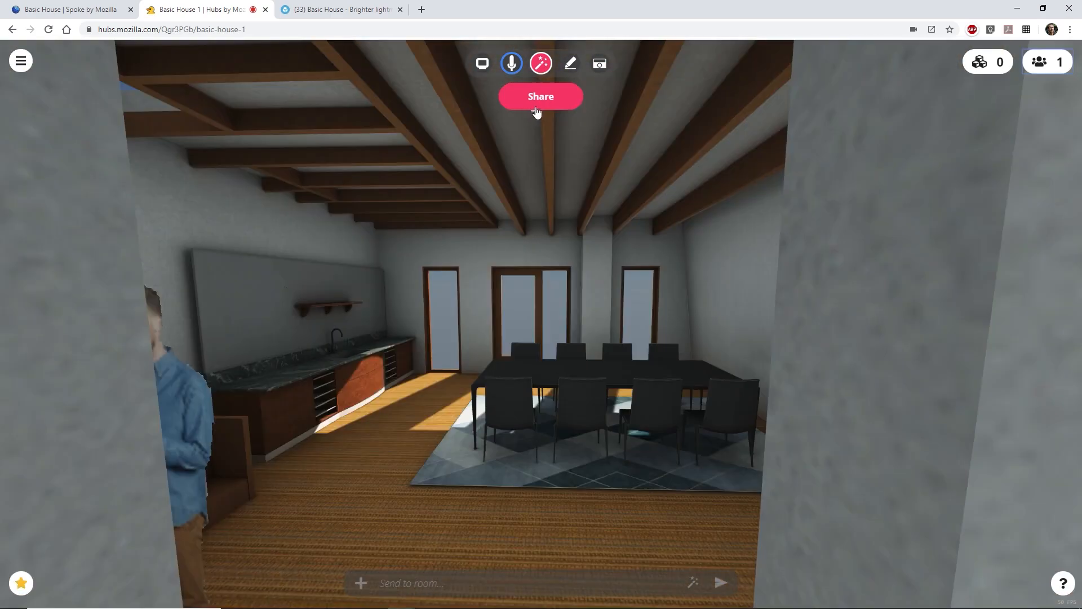
Share the Basic House 1 room, enter its link code in the headset's browser and enter the room there
click(541, 105)
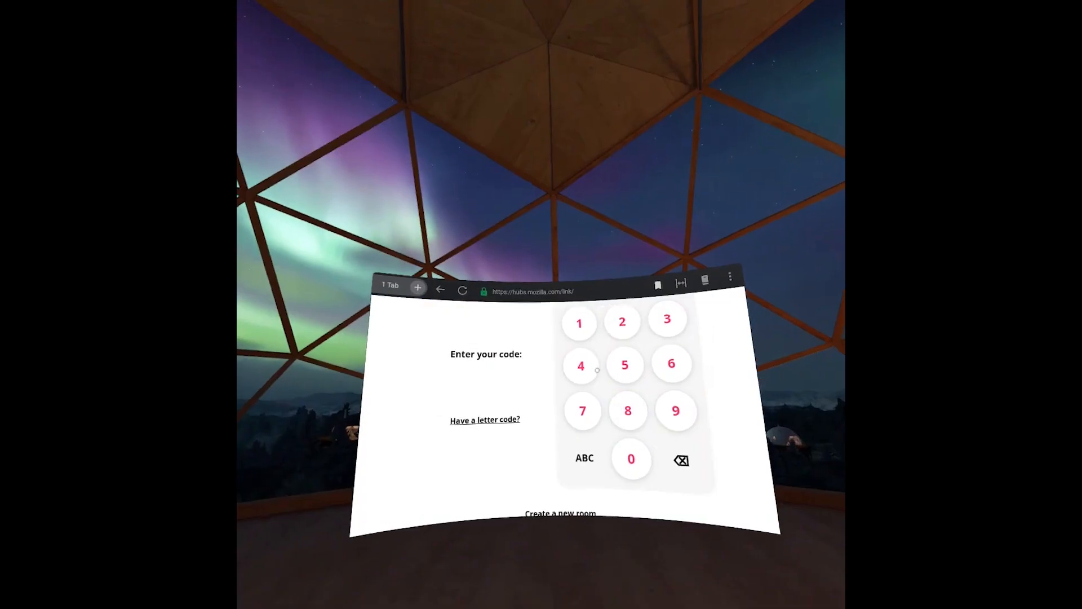
click(607, 365)
click(595, 302)
click(605, 435)
click(601, 389)
click(555, 346)
click(555, 346)
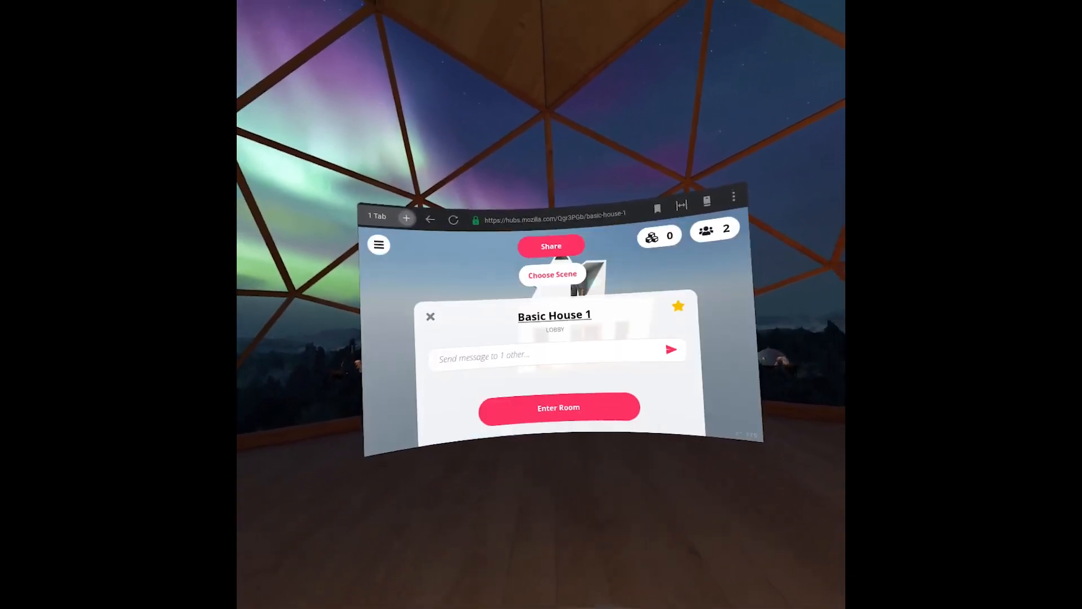
click(575, 405)
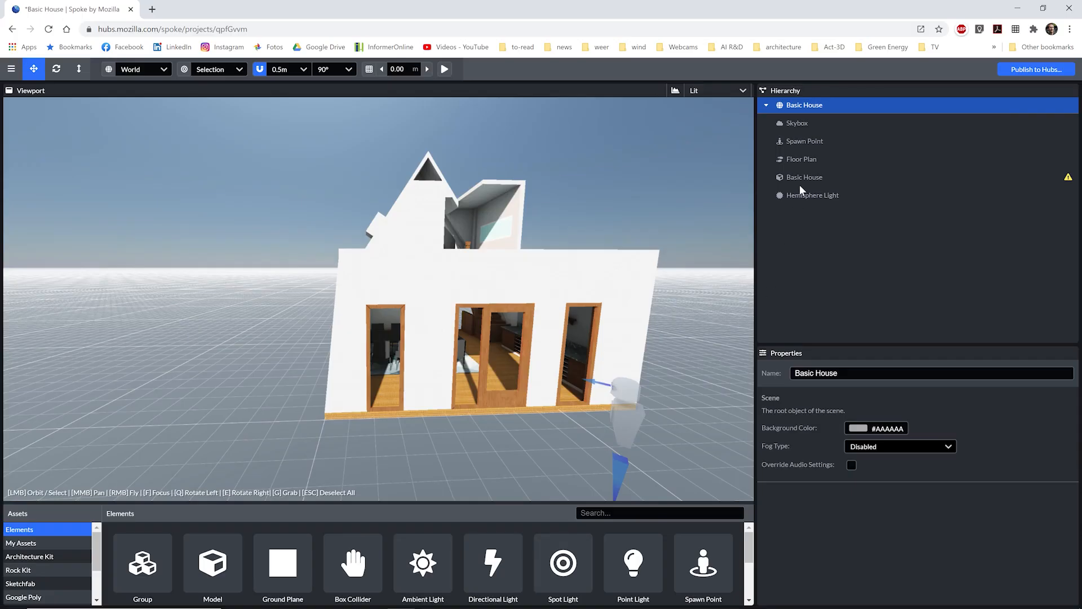
Review the Basic House model's collidable and walkable settings and regenerate the scene's Floor Plan
click(802, 178)
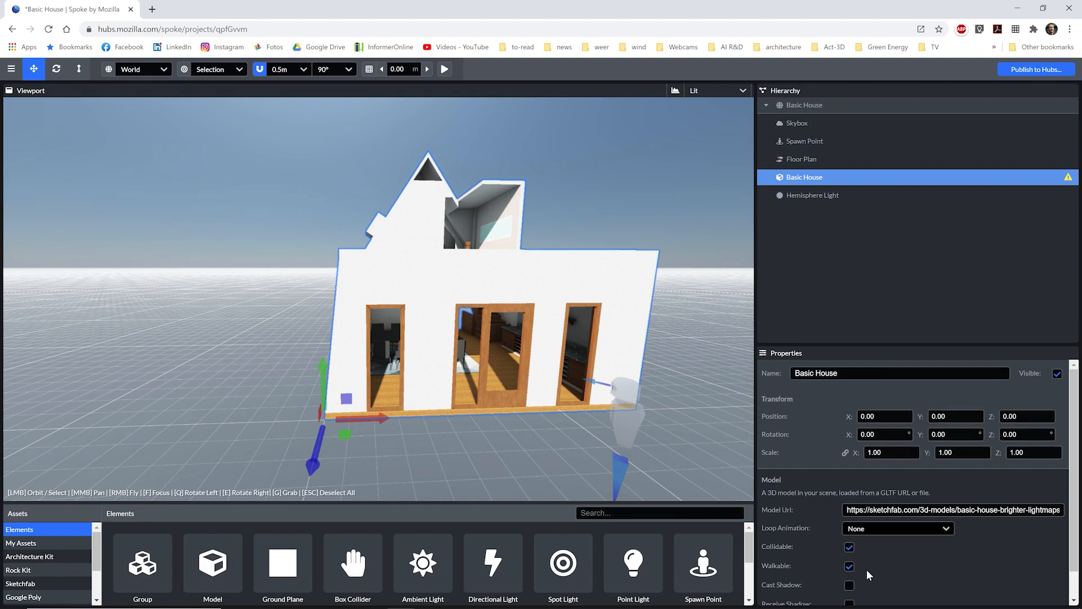
click(803, 160)
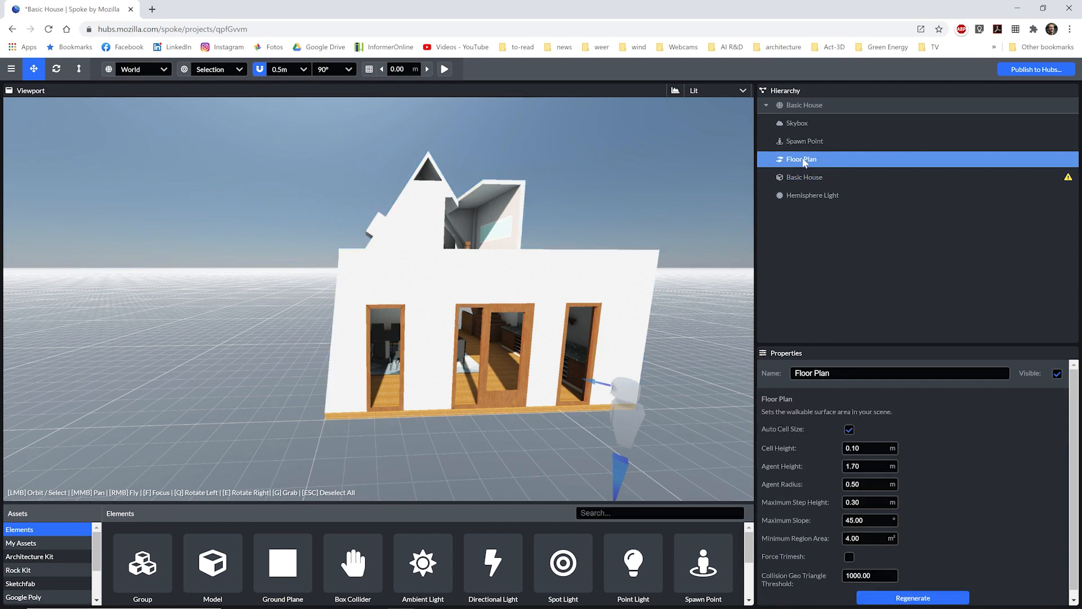
click(892, 596)
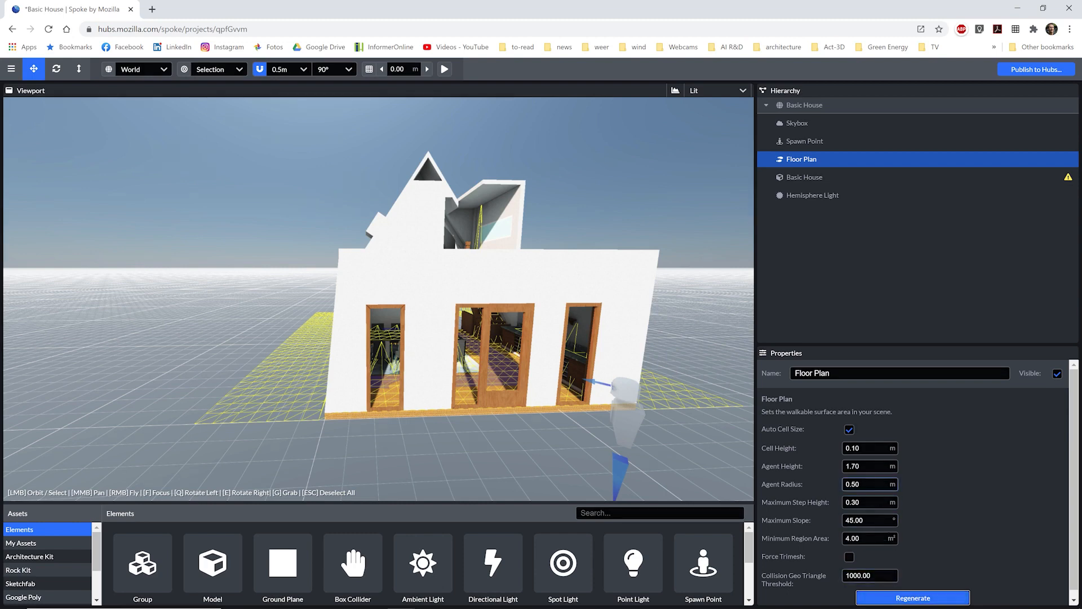
Set the Floor Plan's agent height to 1.78 m, regenerate it and inspect the walkable mesh through the house's windows
click(868, 465)
click(862, 466)
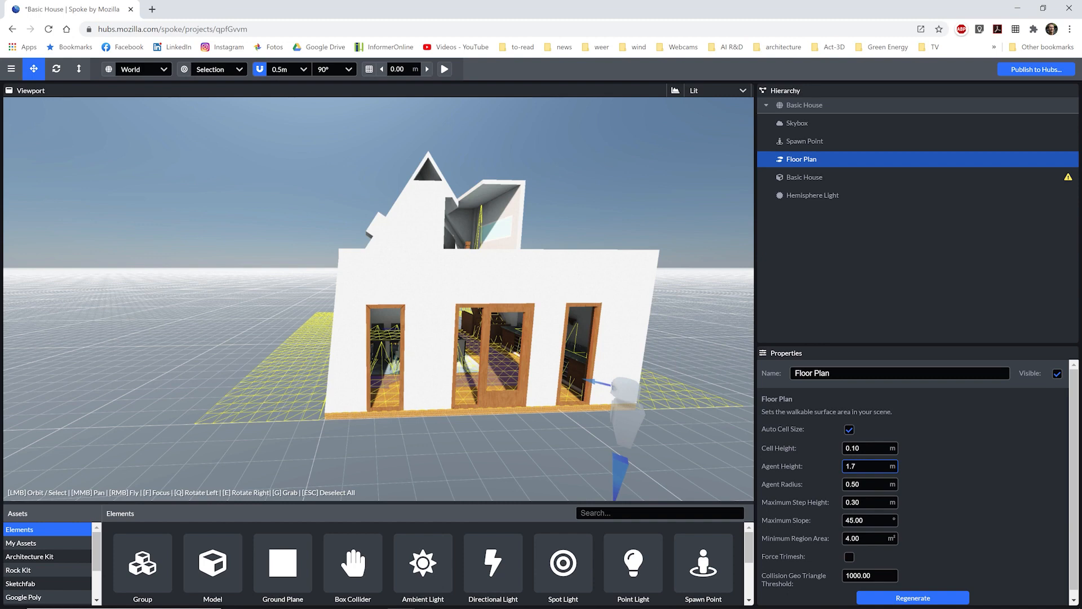
text(8)
click(903, 598)
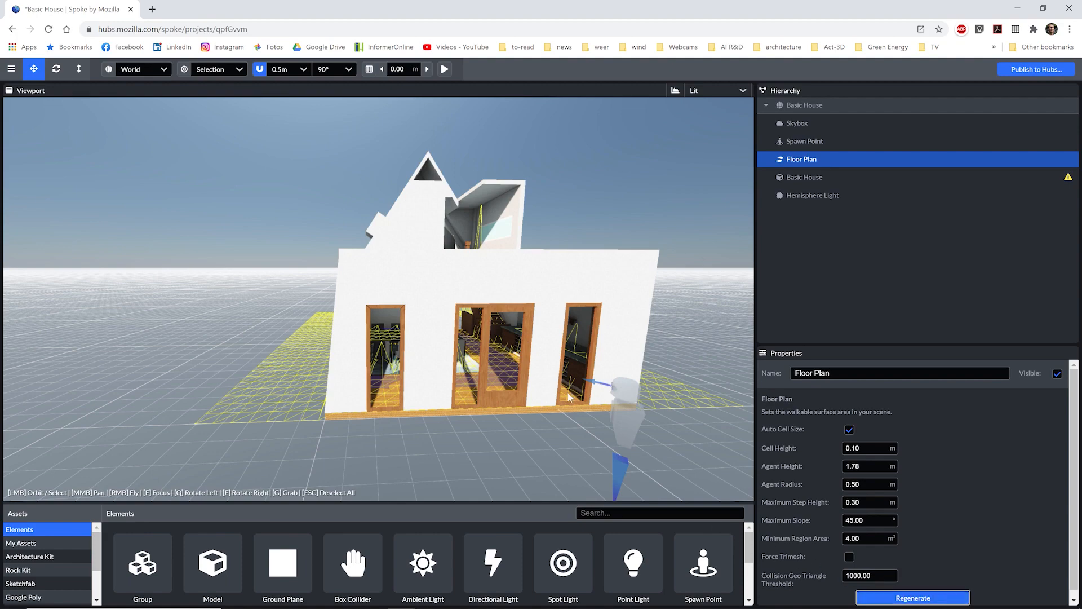
scroll(480, 395, up, 5)
mouse_move(519, 429)
mouse_down()
mouse_move(515, 418)
mouse_move(494, 427)
mouse_move(528, 422)
mouse_up()
scroll(526, 422, up, 2)
scroll(588, 414, up, 3)
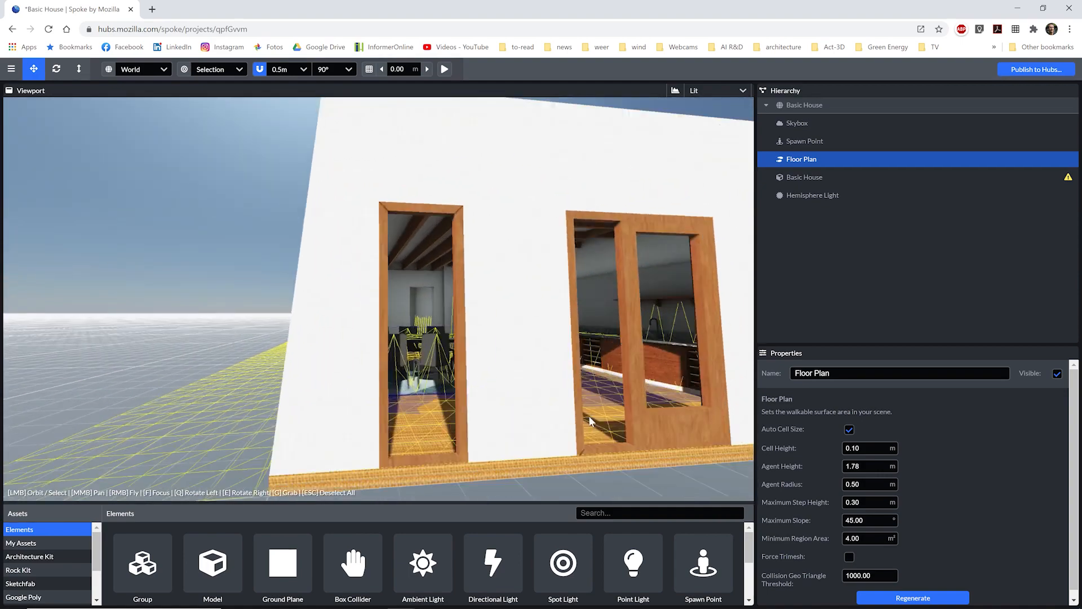
drag(613, 413, 562, 396)
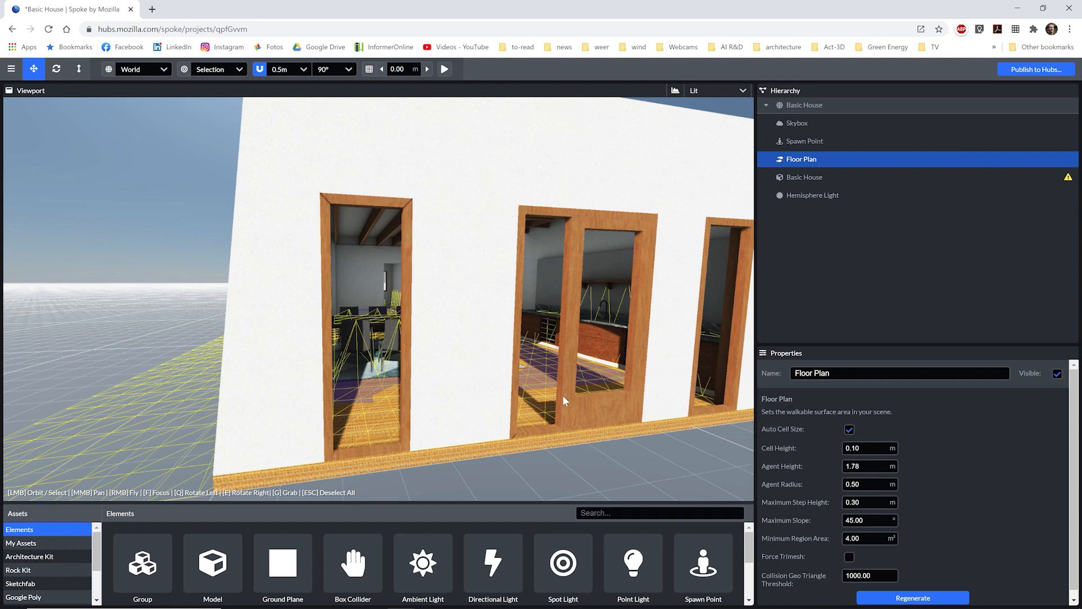
Duplicate the Basic House model and rename the copy Basic House Collision
click(803, 178)
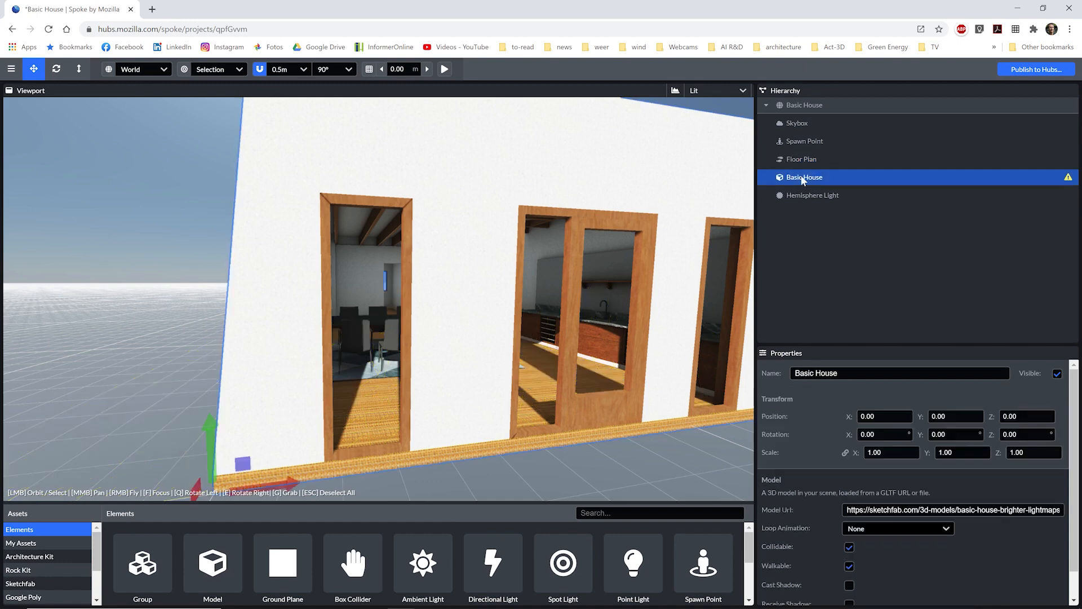
right_click(803, 179)
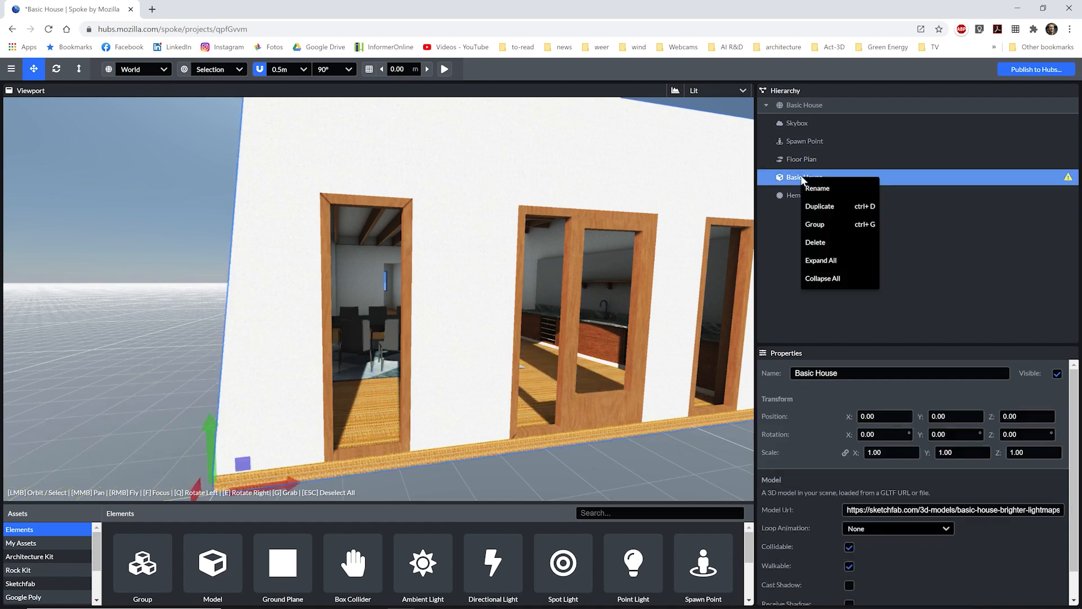
click(814, 207)
click(839, 373)
key(BackSpace)
text(Collision)
Set the Basic House Collision model's Y position to -0.40 and make it invisible
click(846, 213)
click(956, 416)
text(-0.40)
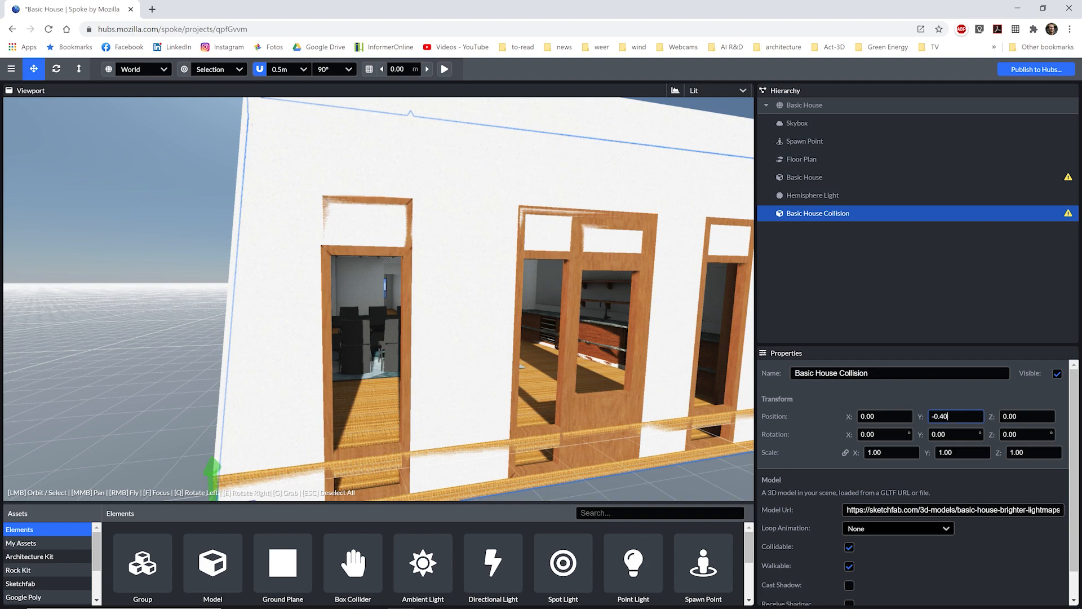
click(1057, 375)
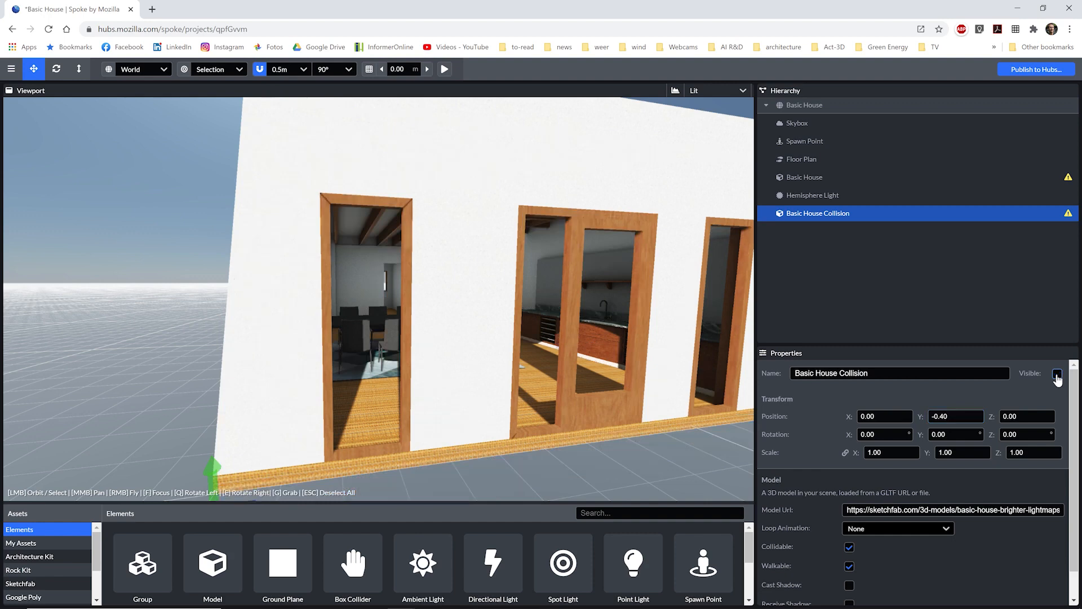
Turn off Collidable and Walkable for the original Basic House model
click(833, 178)
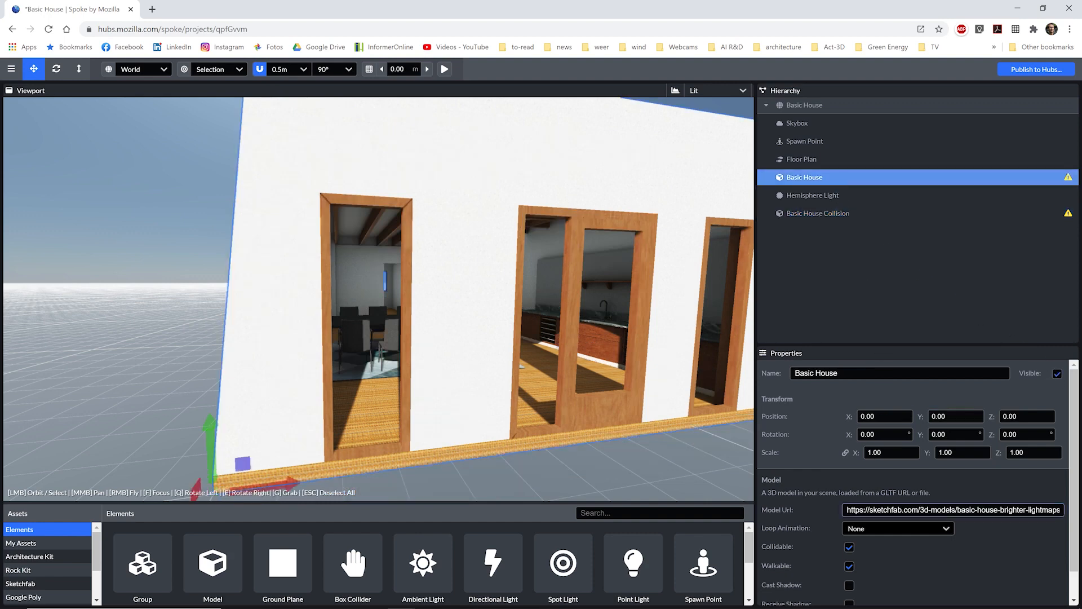
click(850, 547)
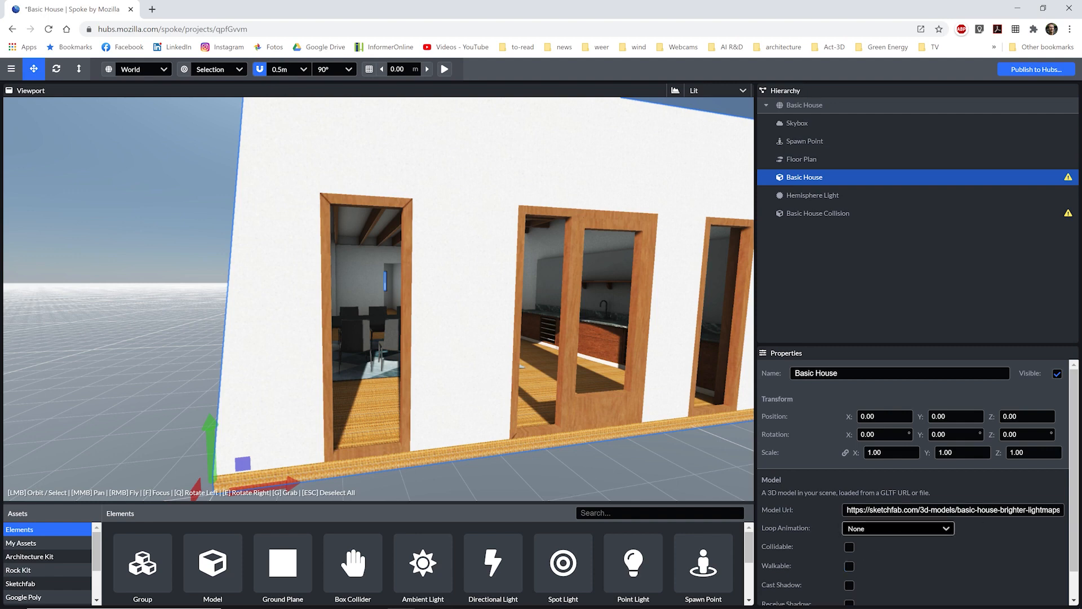
scroll(1077, 530, down, 1)
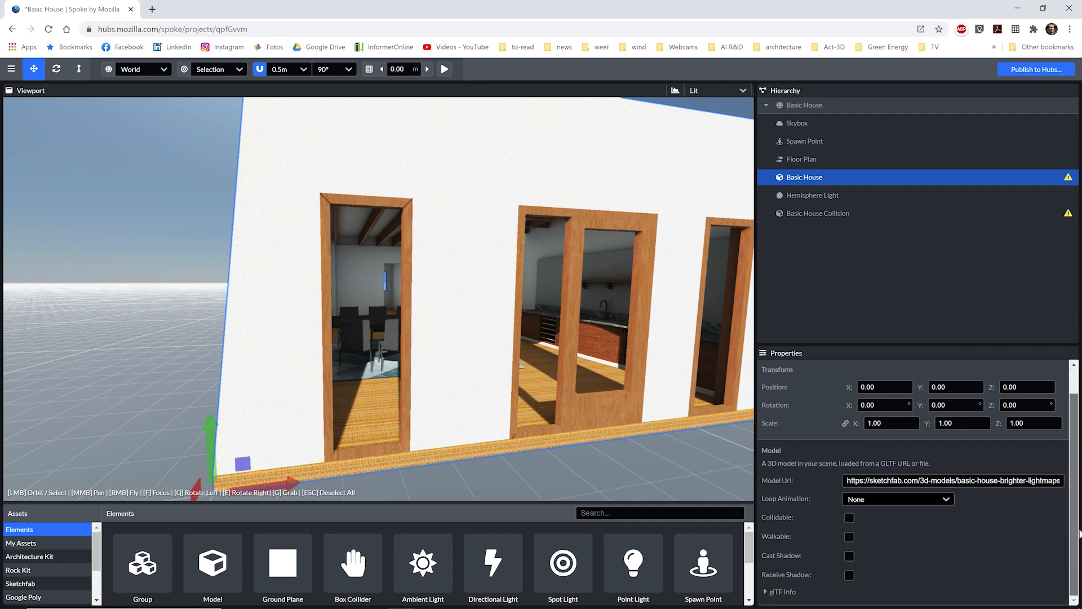
scroll(1077, 530, up, 1)
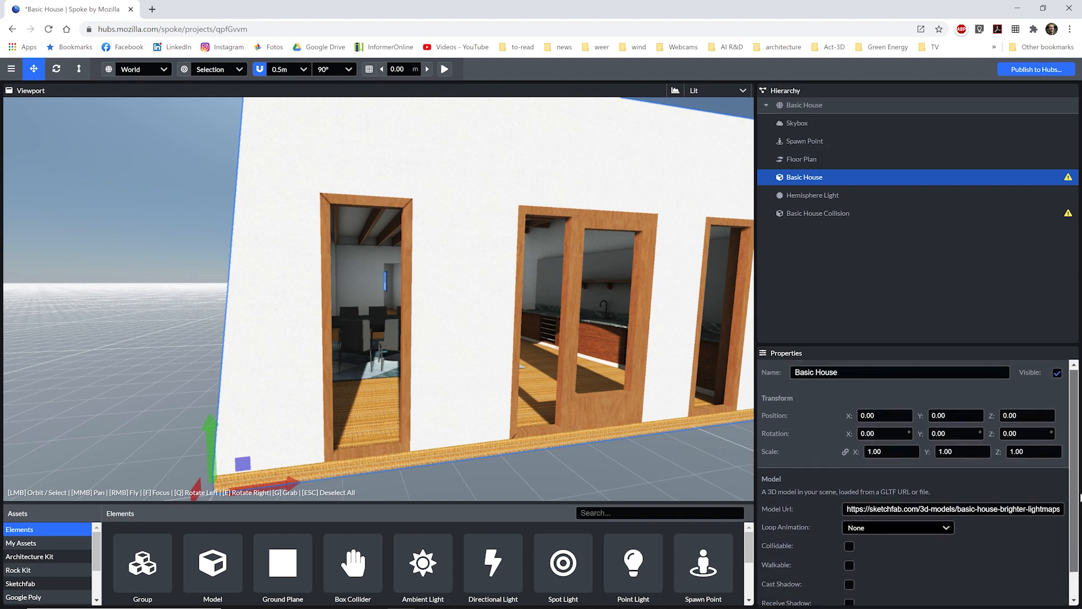
Regenerate the Floor Plan from the lowered collision model and inspect the walkable mesh beneath the house floor
click(809, 158)
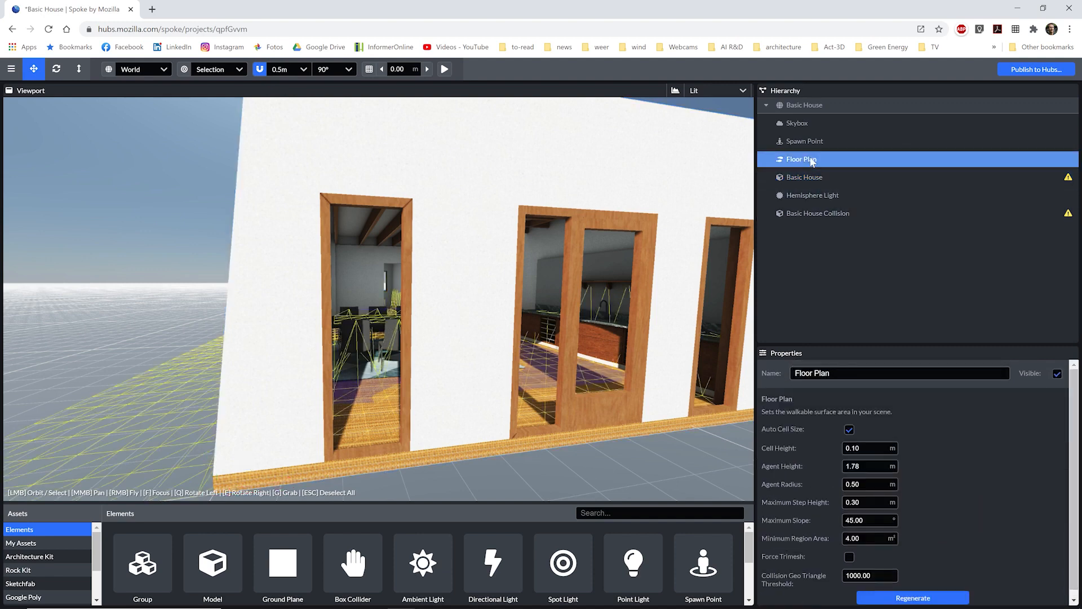
click(903, 598)
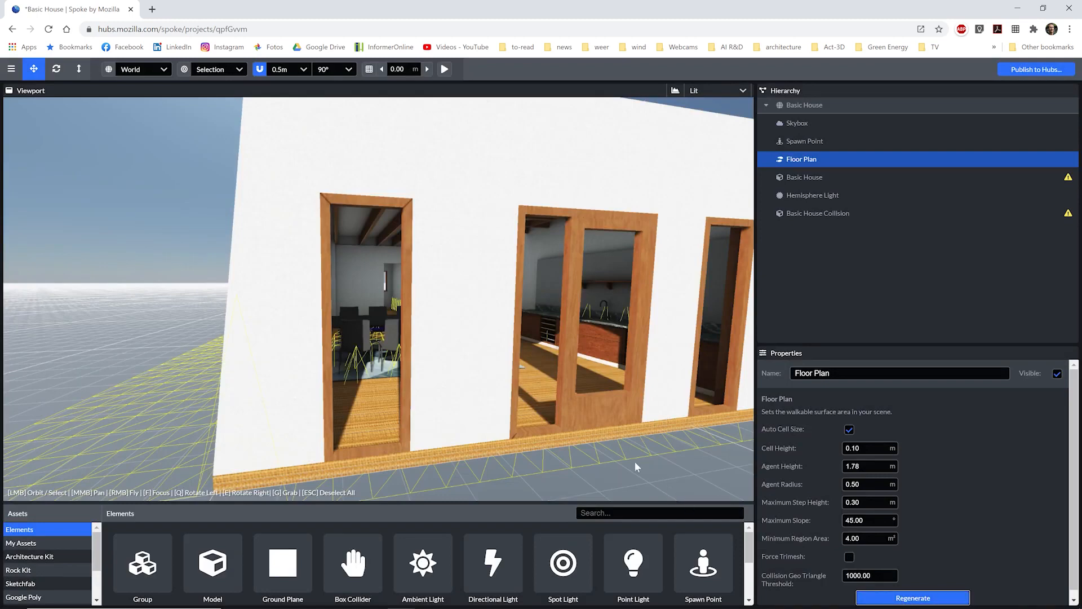
scroll(597, 453, up, 5)
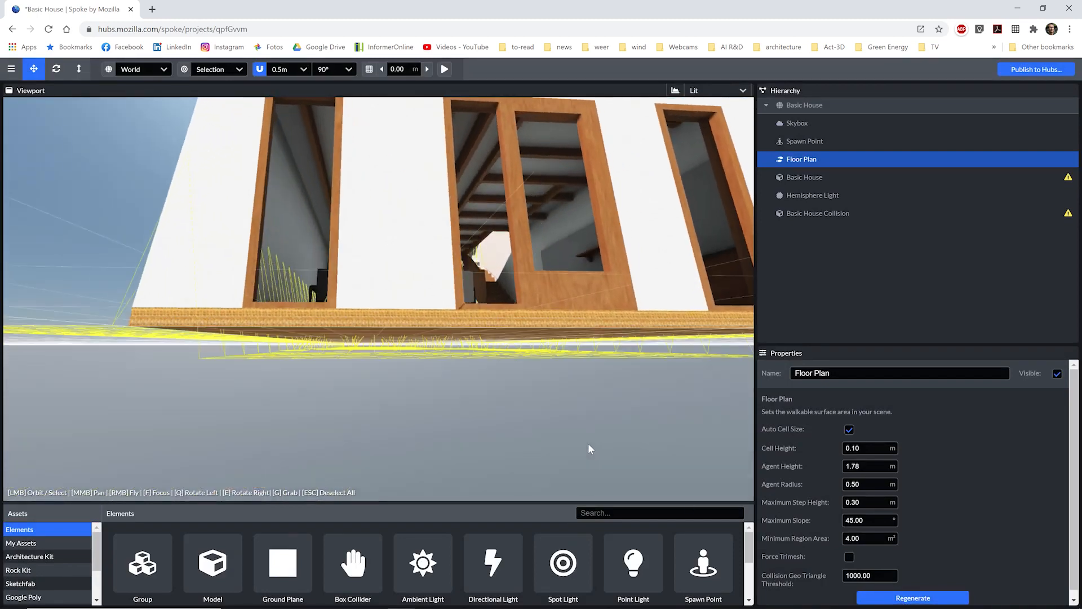
scroll(589, 448, down, 5)
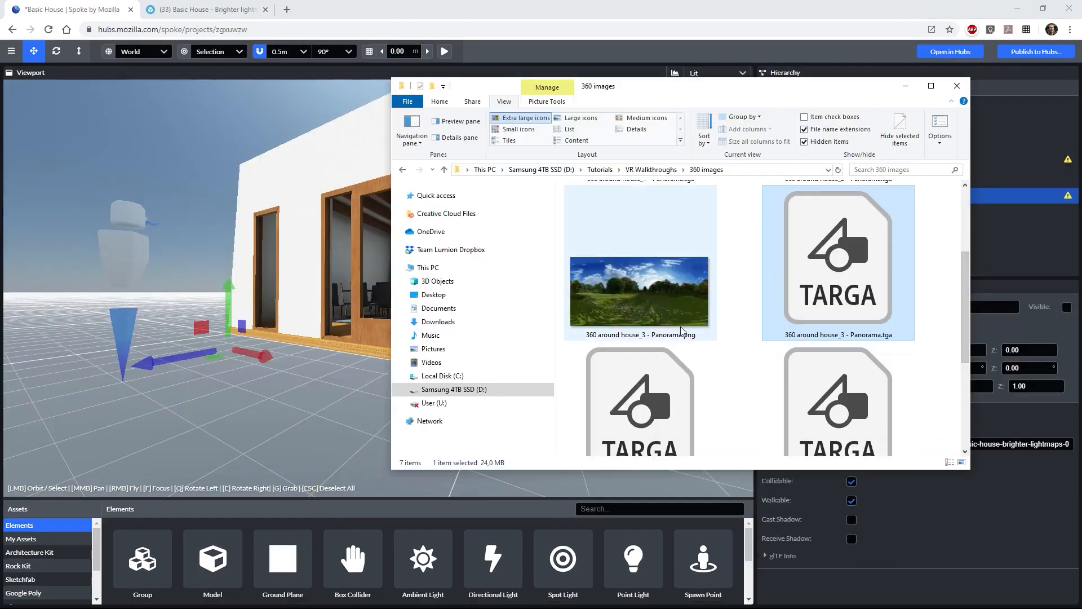
Add 360 around house_3 - Panorama.png to the scene, with 360-equirectangular projection and its controls turned off
click(646, 304)
drag(646, 305, 338, 396)
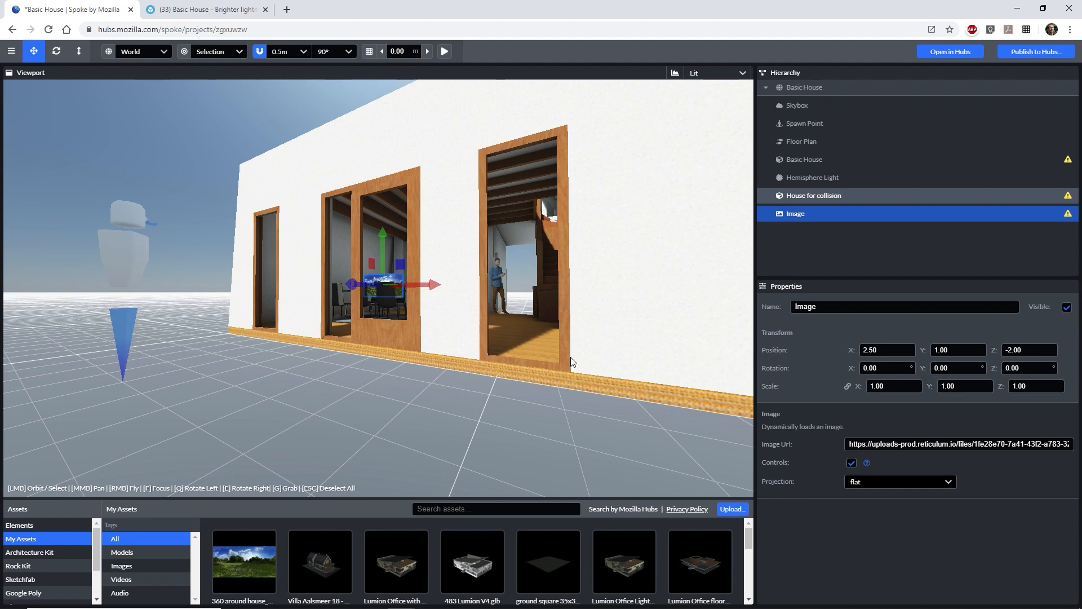
click(852, 482)
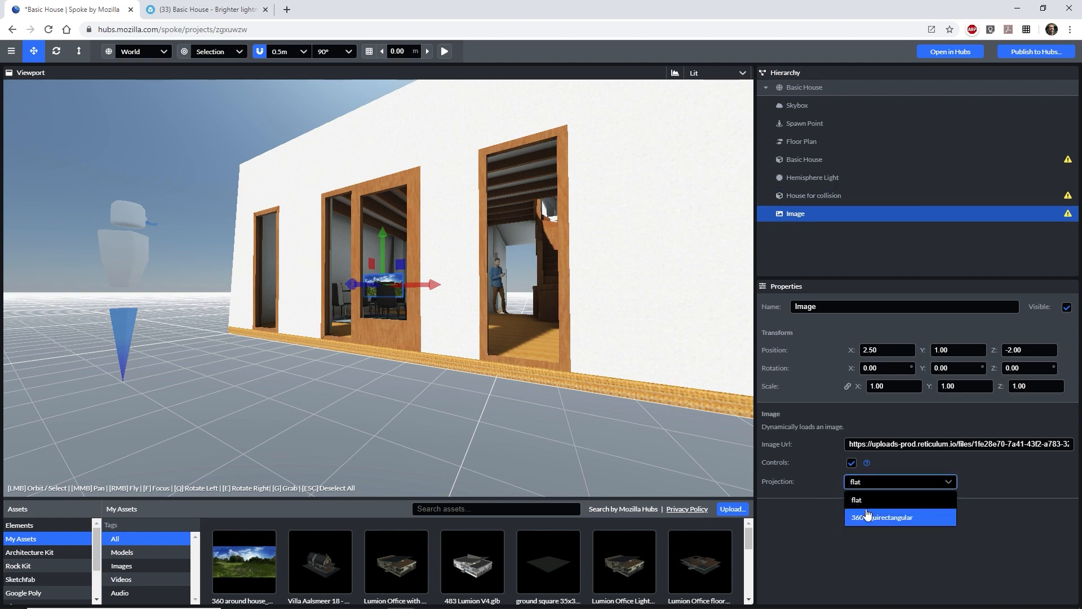
click(870, 519)
click(851, 463)
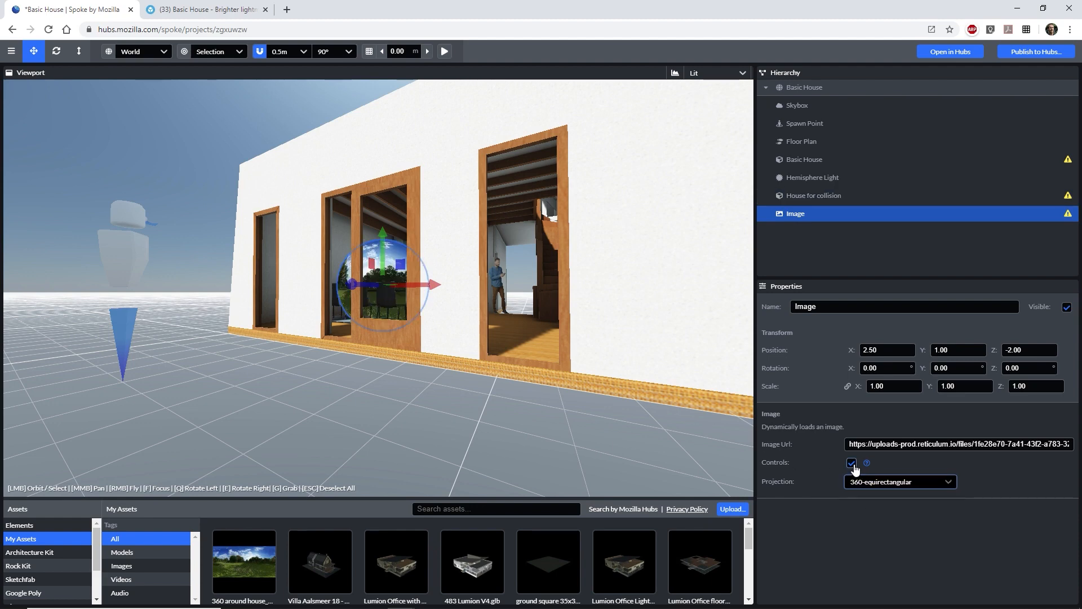
Scale the panorama image to 50 on all axes and adjust its rotation about the Y axis
click(887, 385)
text(50)
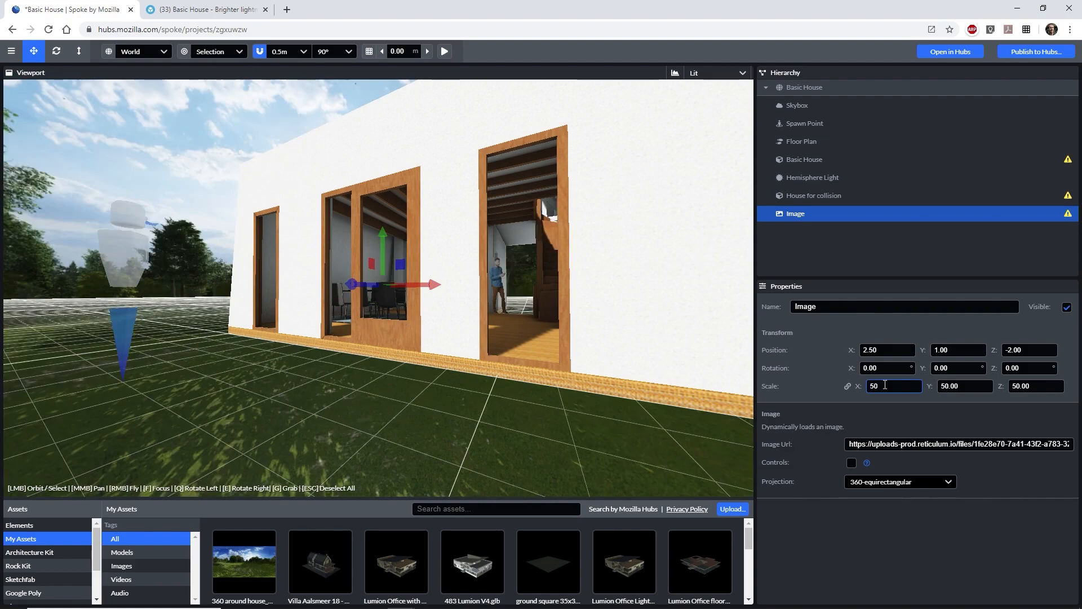
drag(922, 368, 1048, 369)
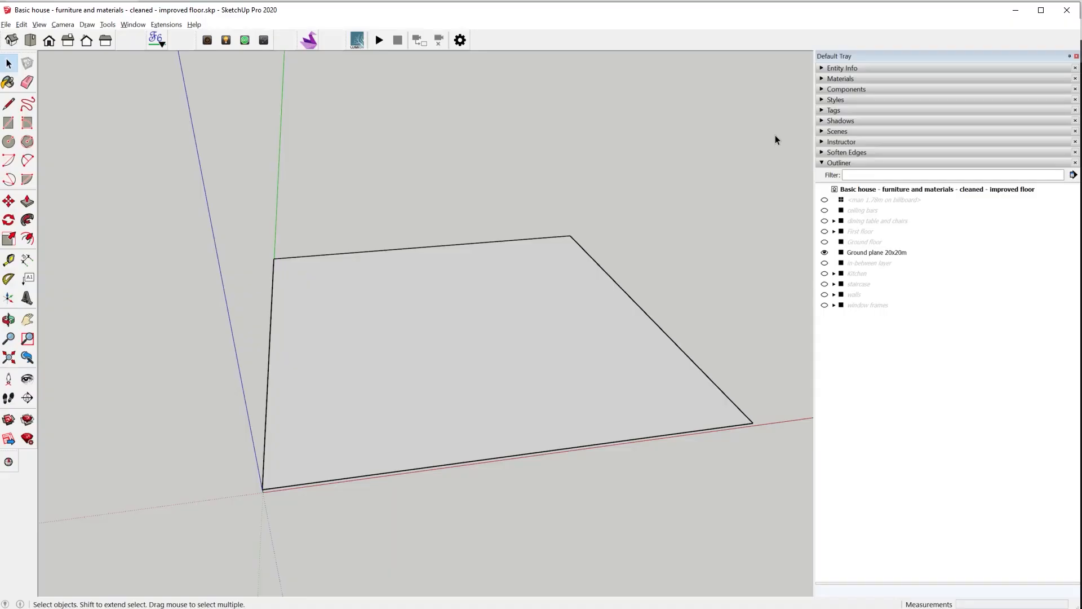
Switch to SketchUp, select the Ground plane 20x20m group and locate the Khronos glTF extension
drag(587, 523, 182, 521)
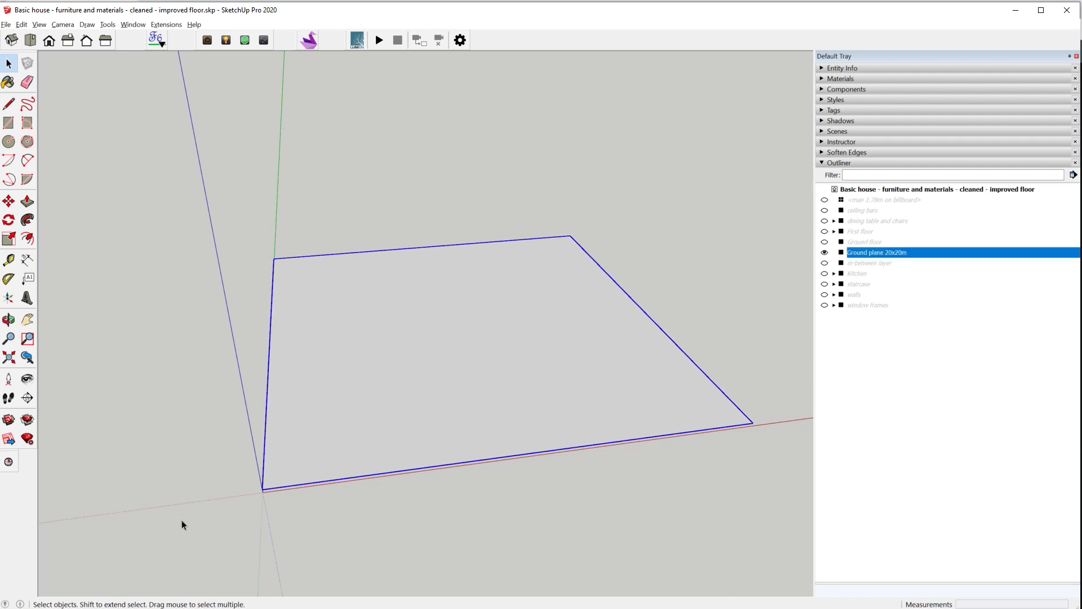
click(173, 25)
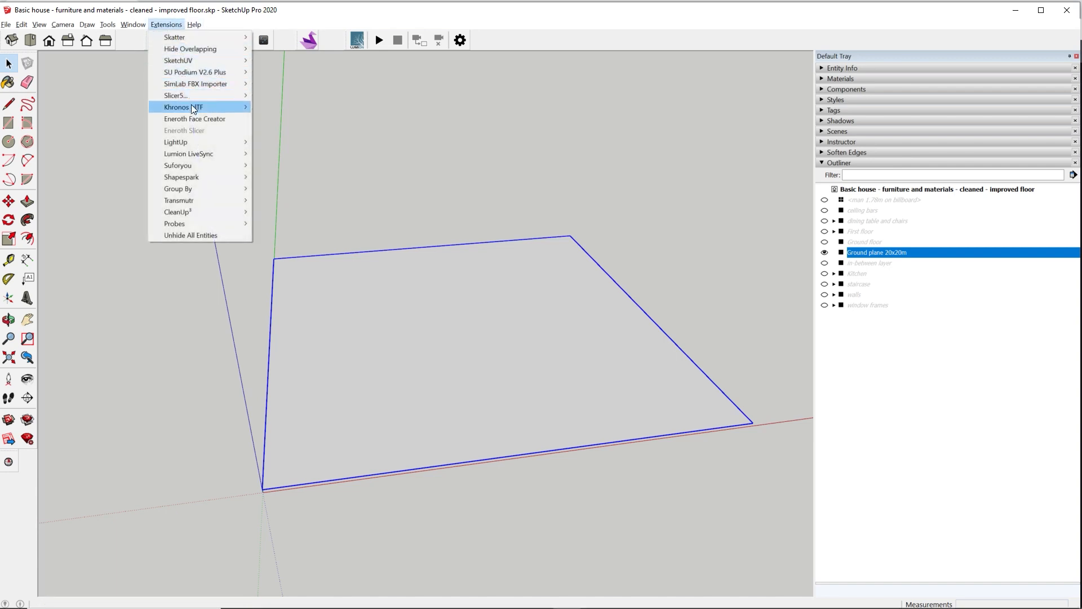
mouse_move(191, 107)
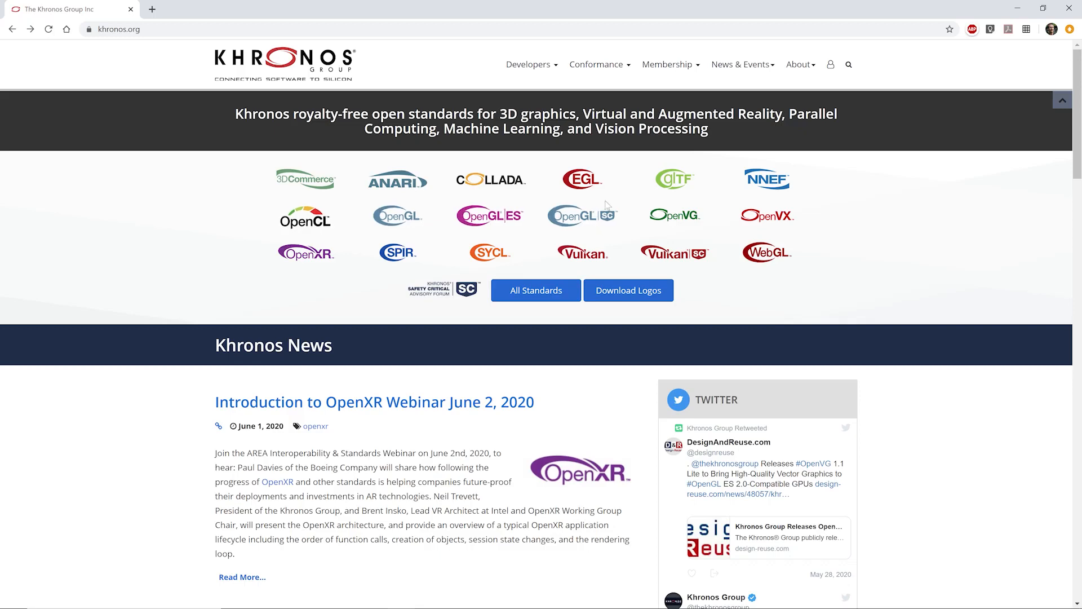
Open the glTF overview on the Khronos website and examine the format comparison and industry support sections
click(676, 188)
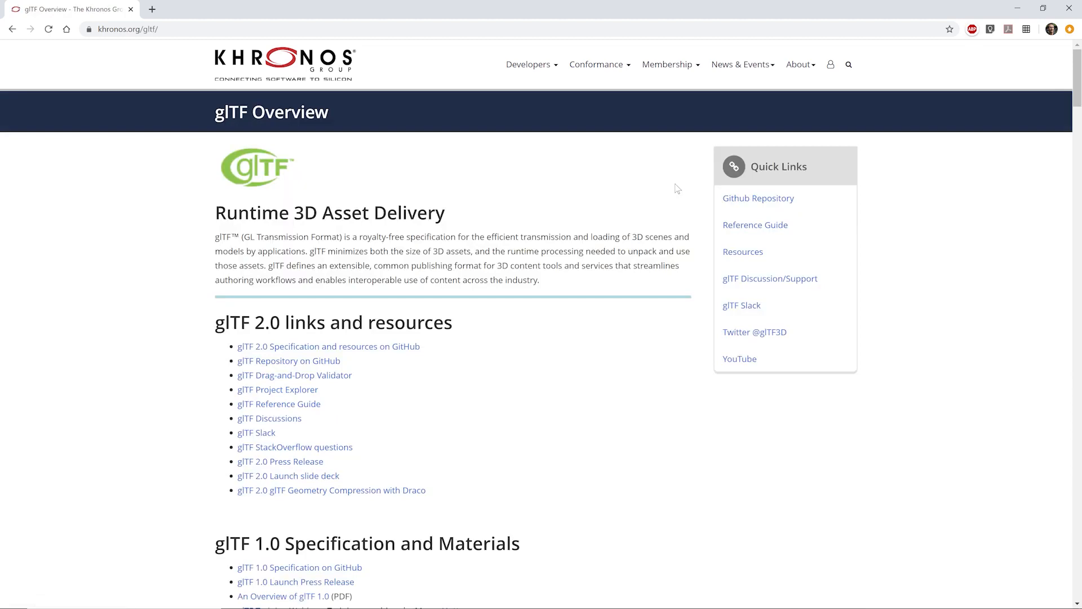
drag(1076, 100, 1074, 225)
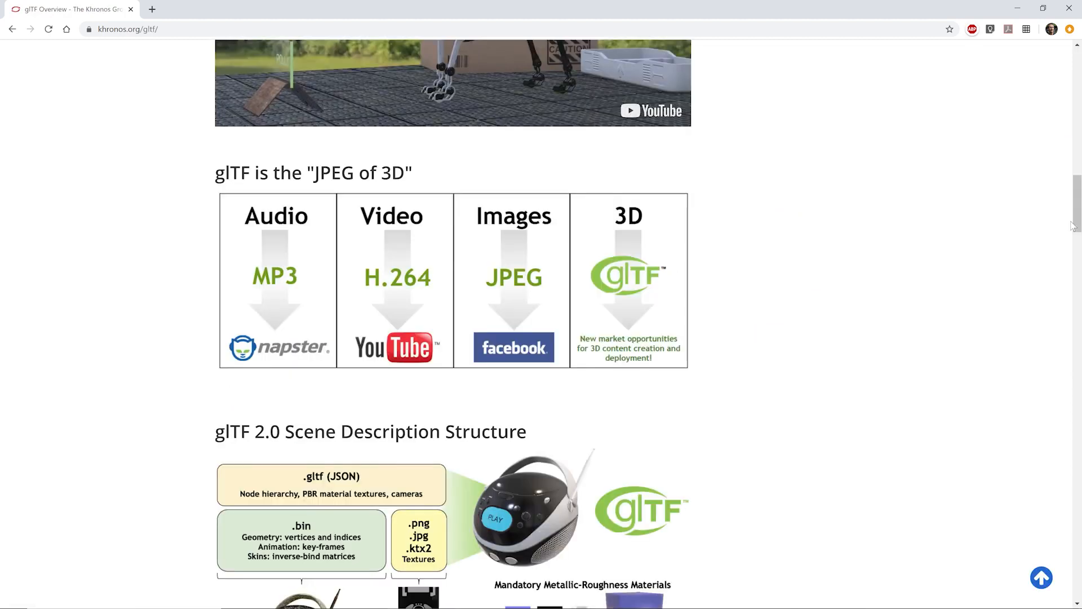
click(1077, 298)
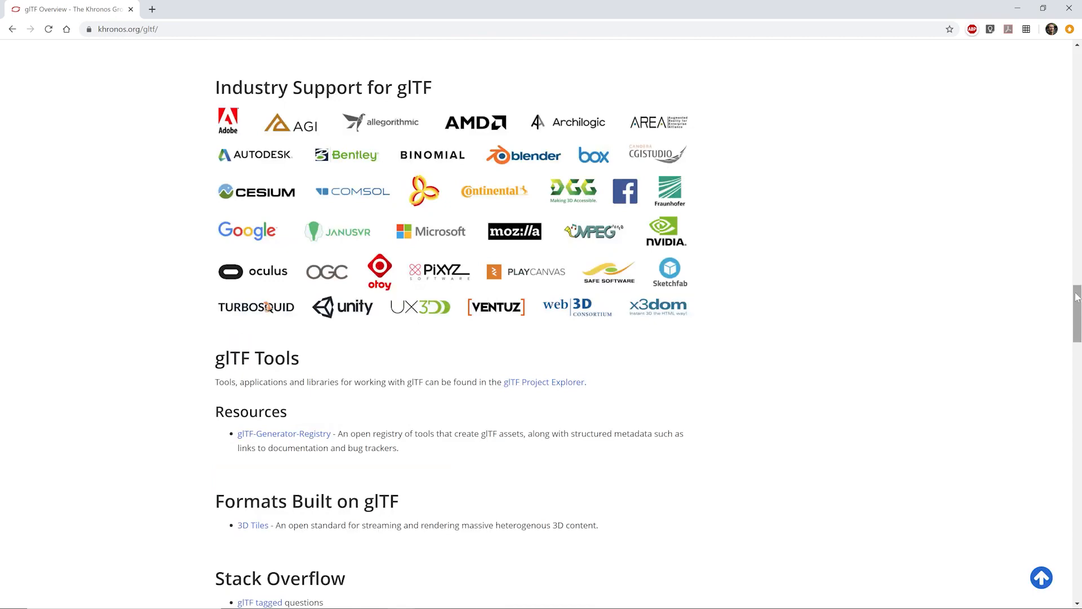
In SketchUp, search the Extension Warehouse for "glb export" and open the glTF Export extension's page
click(144, 24)
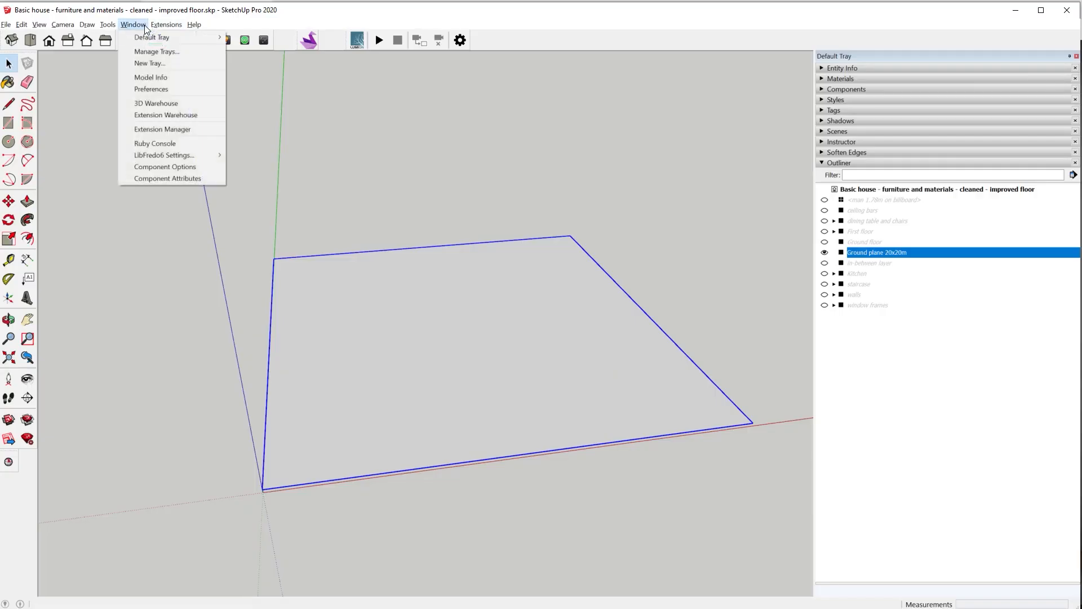
click(161, 115)
click(462, 127)
text(glb export)
key(Return)
click(517, 258)
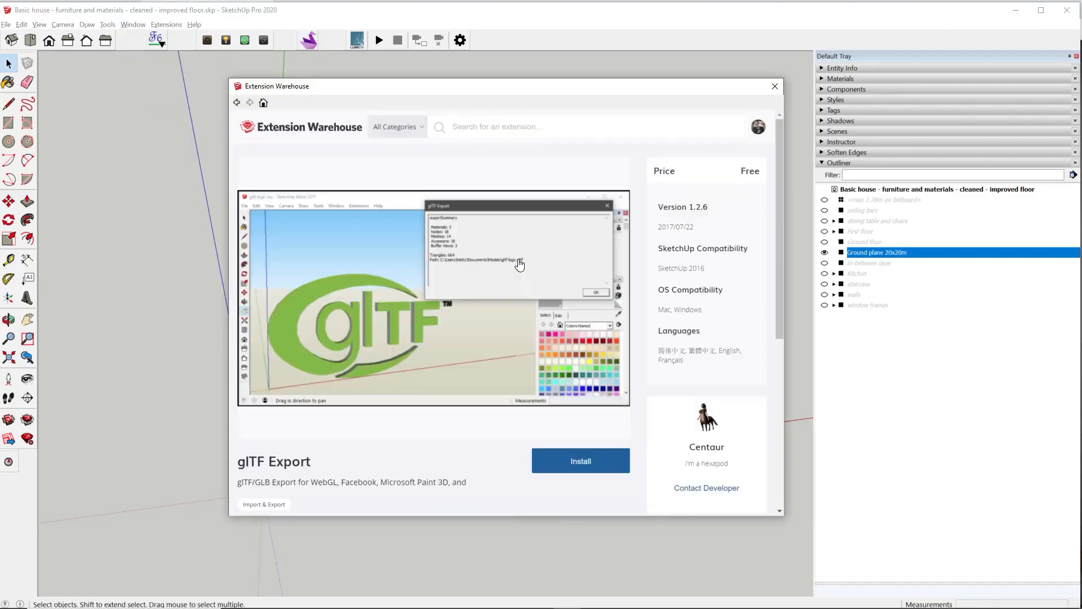
Install the glTF Export extension and accept its installation prompts
click(575, 463)
click(502, 246)
click(539, 339)
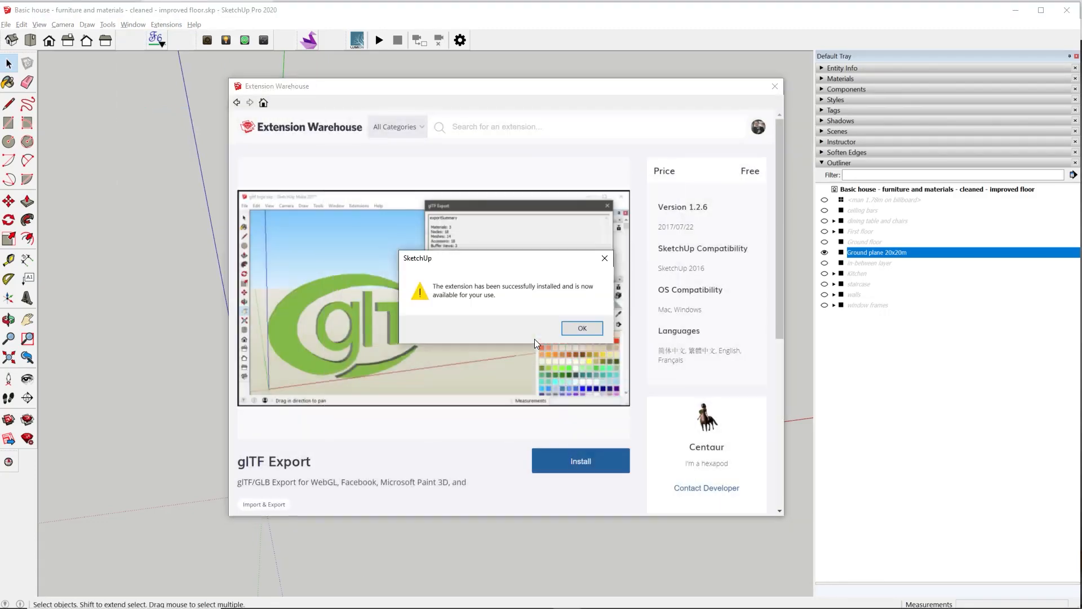
Export the ground plane group as a binary glTF 2.0 file named "ground square 20x20m.glb"
click(168, 25)
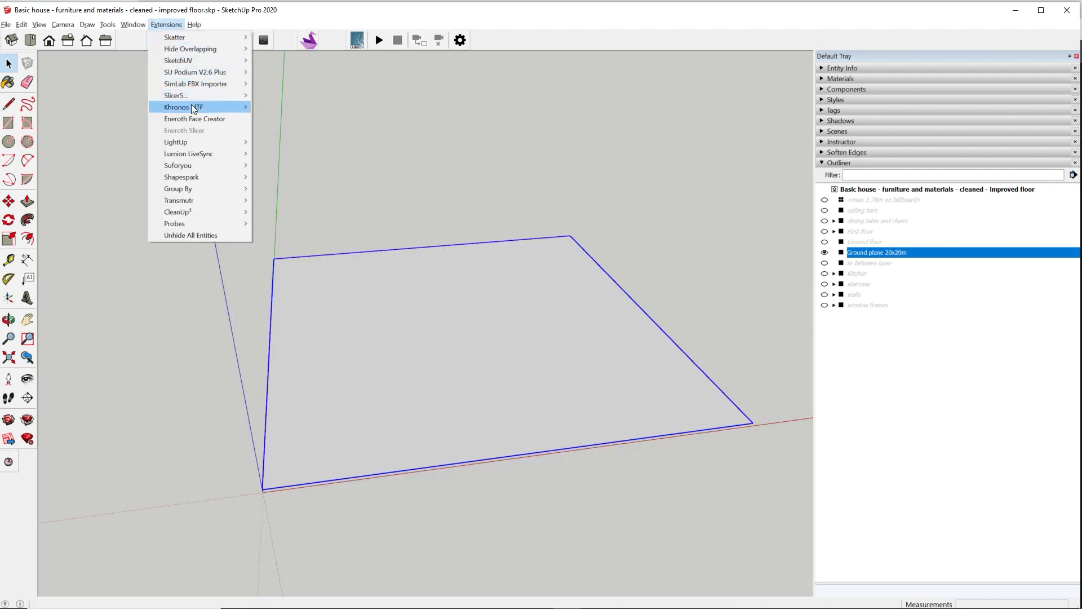
mouse_move(191, 105)
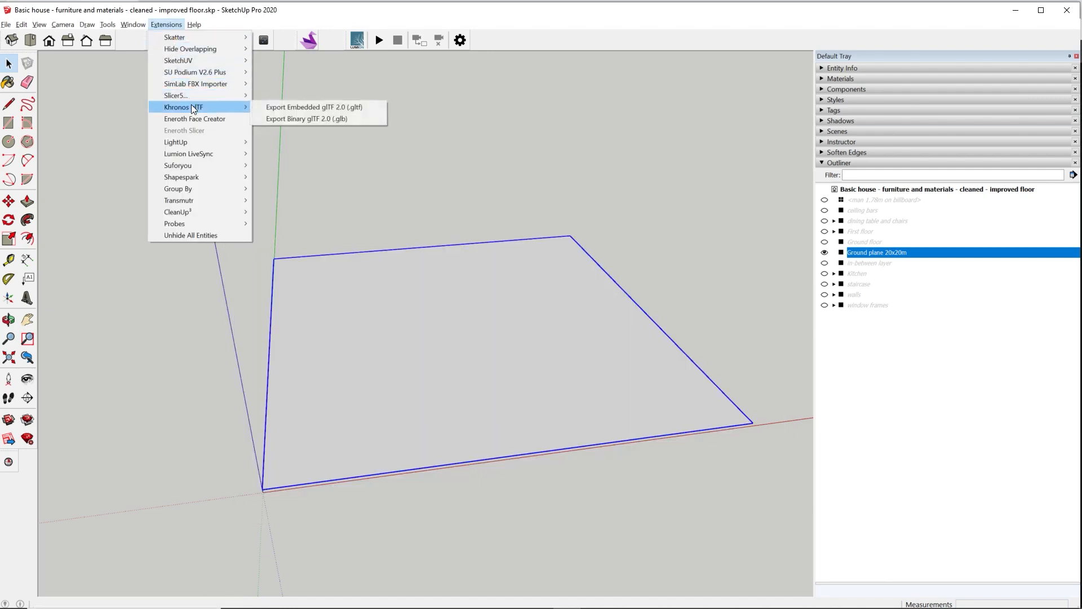
click(287, 119)
text(ground square)
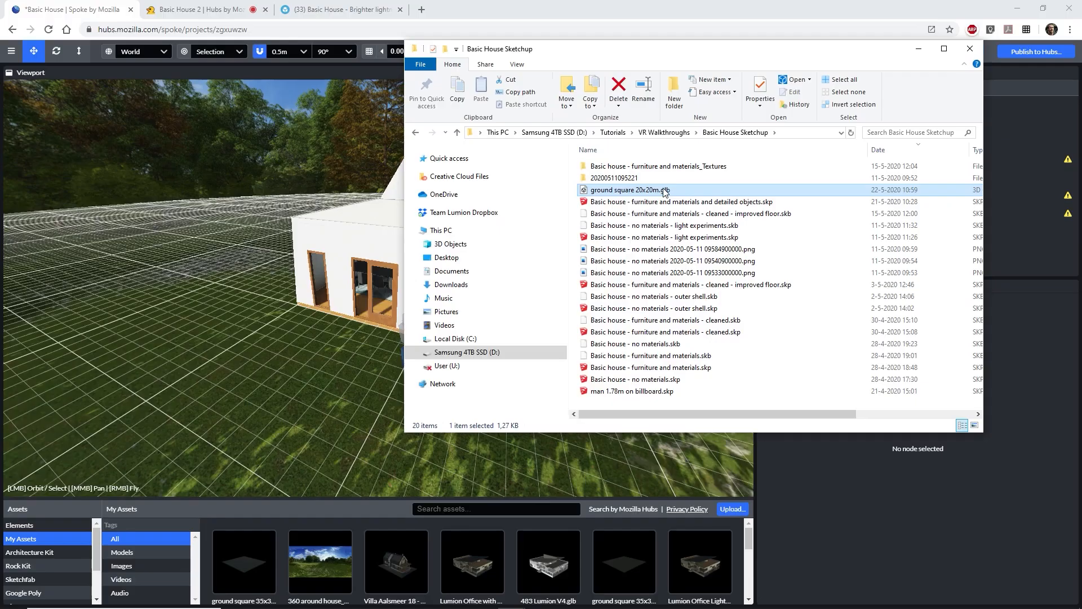
Add ground square 20x20m.glb from the file explorer to the Spoke scene and set its scale to 1
mouse_move(485, 182)
mouse_down()
mouse_move(355, 287)
mouse_move(329, 360)
mouse_up()
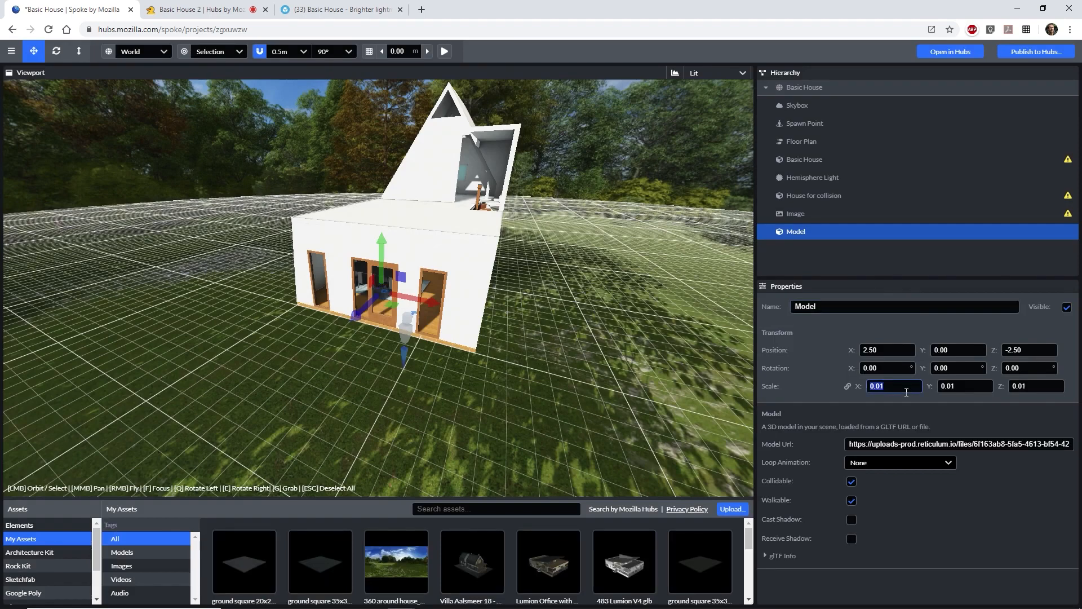
text(1)
Move the ground square model around the house to position X -6.50, Z 3.00
drag(392, 302, 25, 324)
middle_drag(173, 258, 176, 262)
drag(176, 262, 299, 333)
scroll(299, 332, down, 6)
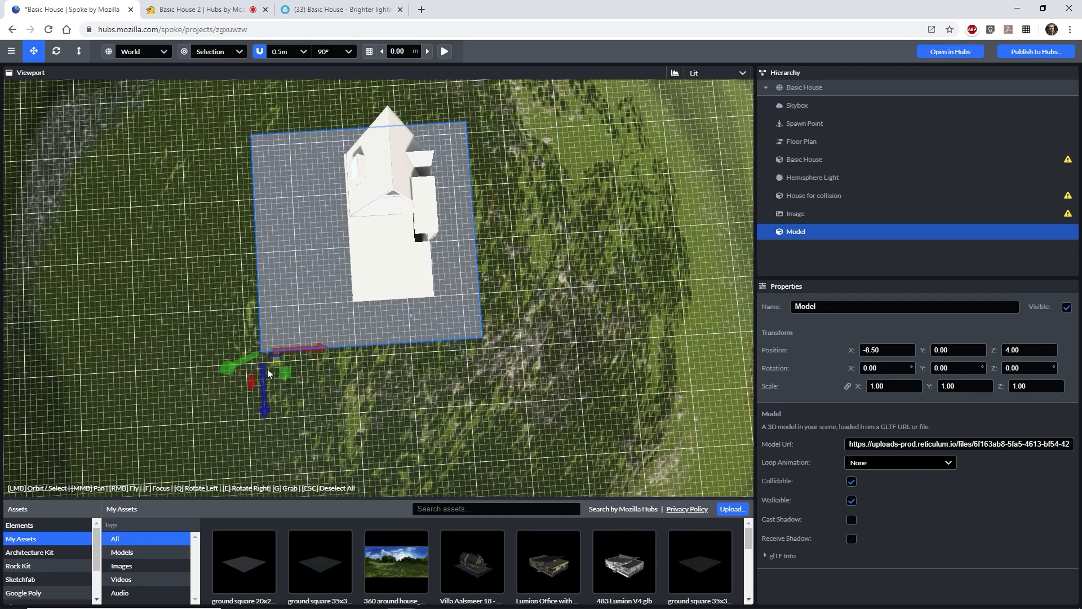
drag(290, 373, 309, 360)
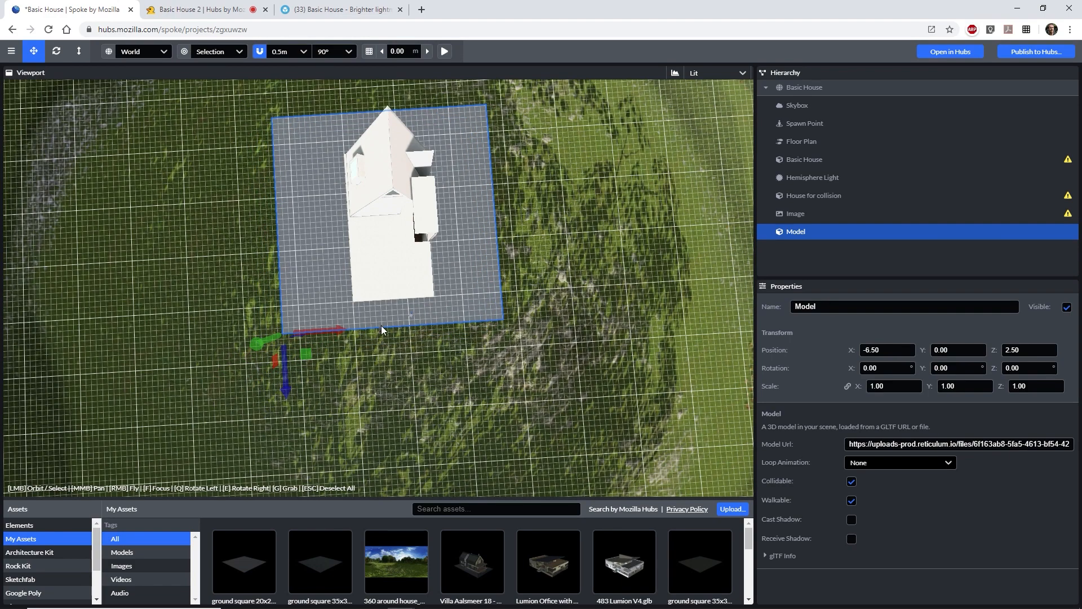
drag(303, 357, 302, 359)
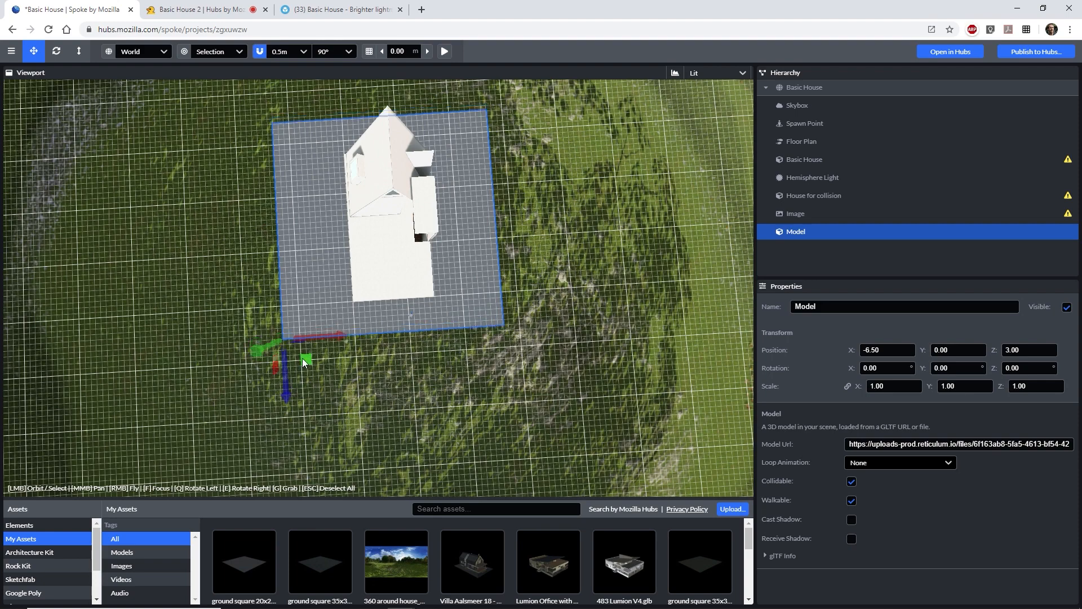
Add Forest_20x20m.png to the scene, disable its controls and set its scale to 20
key(alt+Tab)
drag(594, 220, 312, 389)
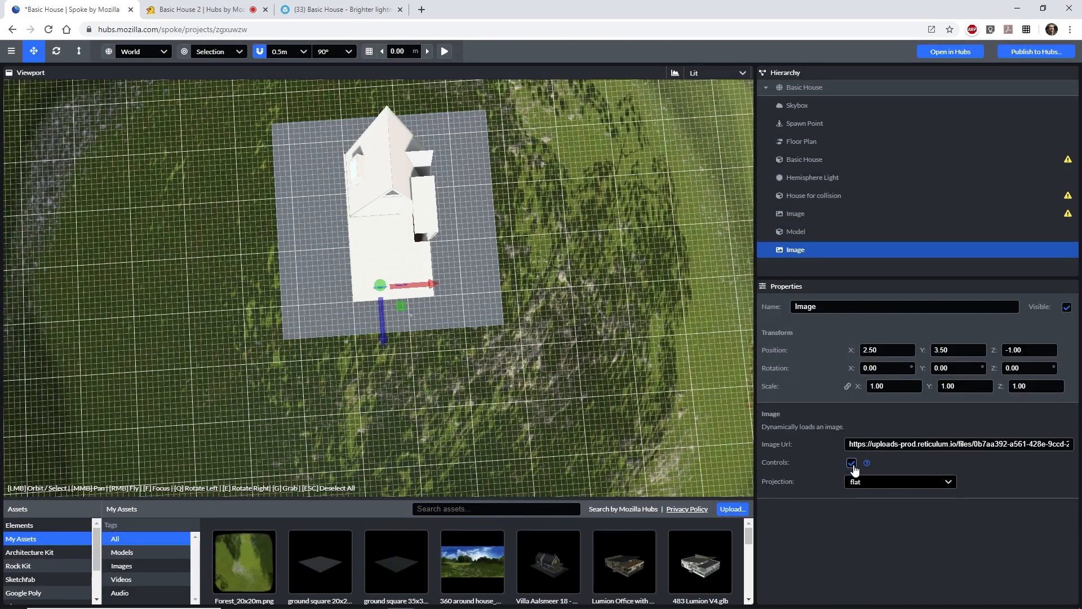
key(f)
click(895, 387)
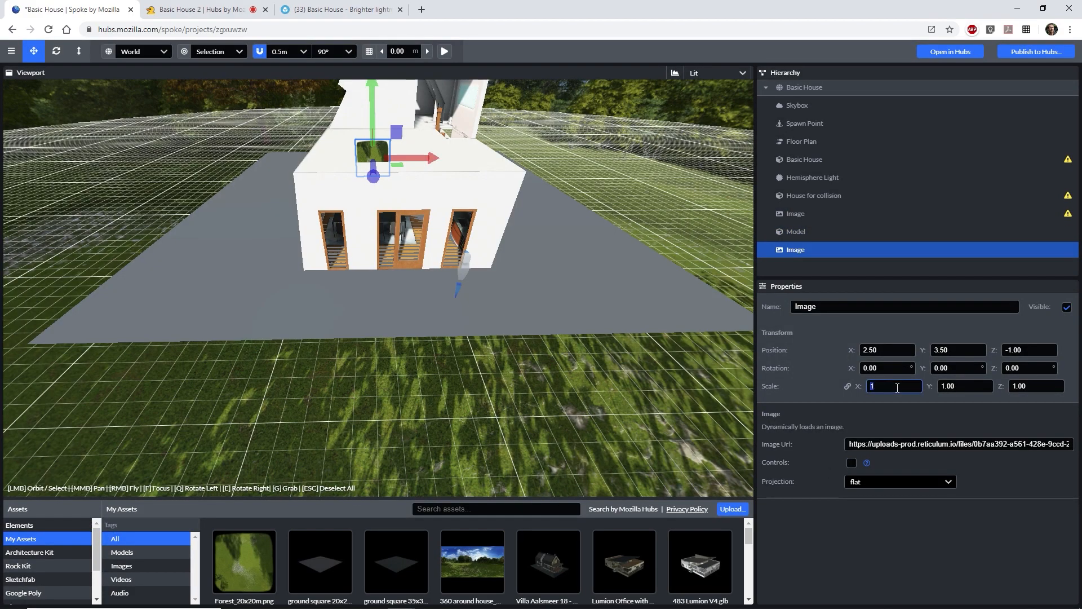
text(20)
Lay the forest image flat with an X rotation of -90° and move it over the ground square
drag(852, 369, 609, 358)
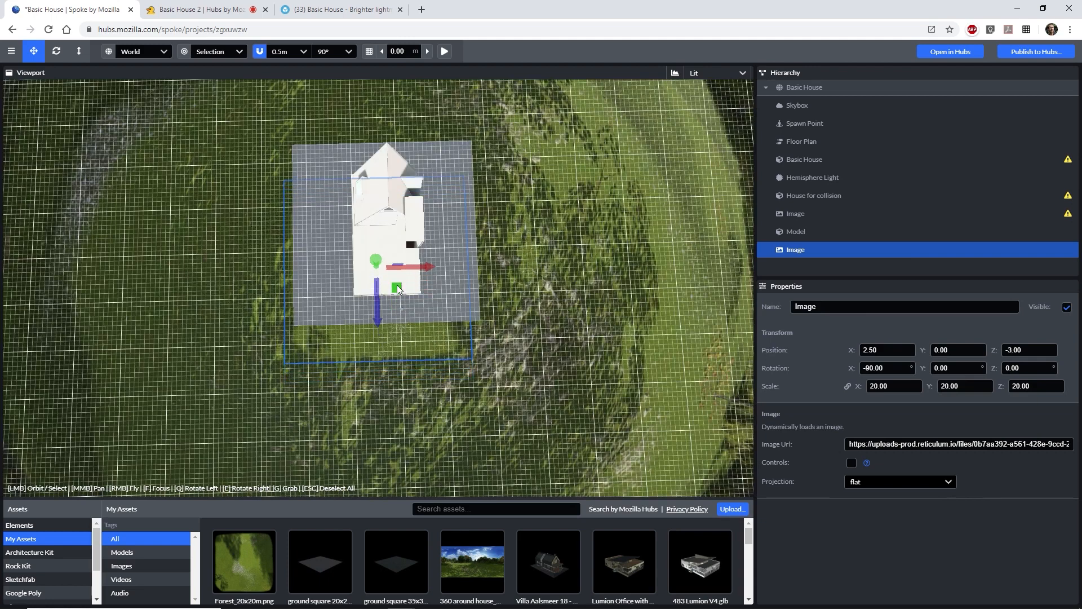
drag(408, 259, 408, 254)
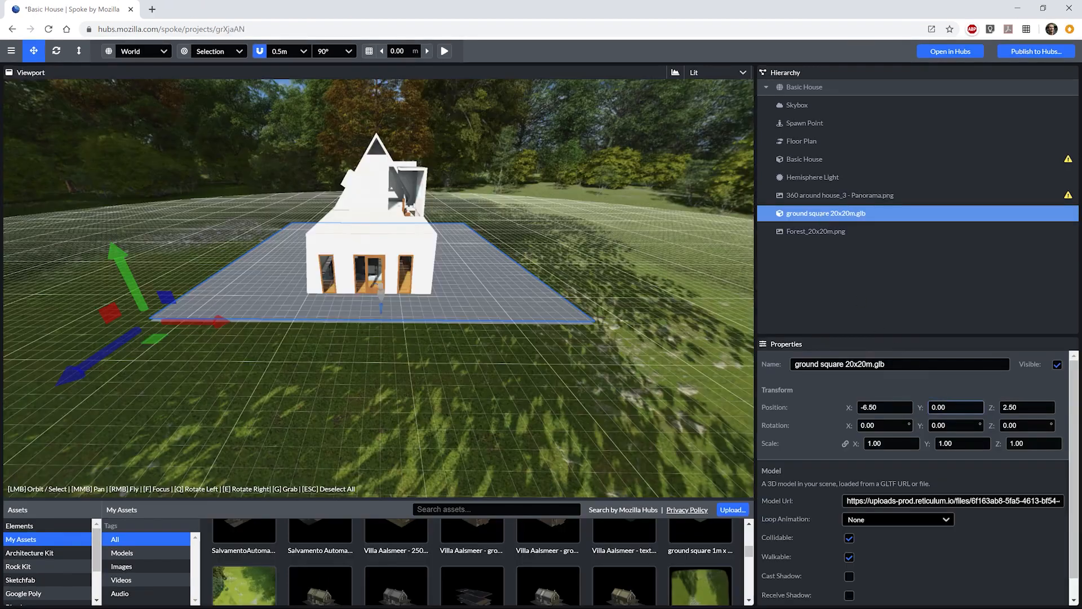
Set the Y position of ground square 20x20m.glb to -0.3, below the forest image
click(953, 407)
text(-0.3)
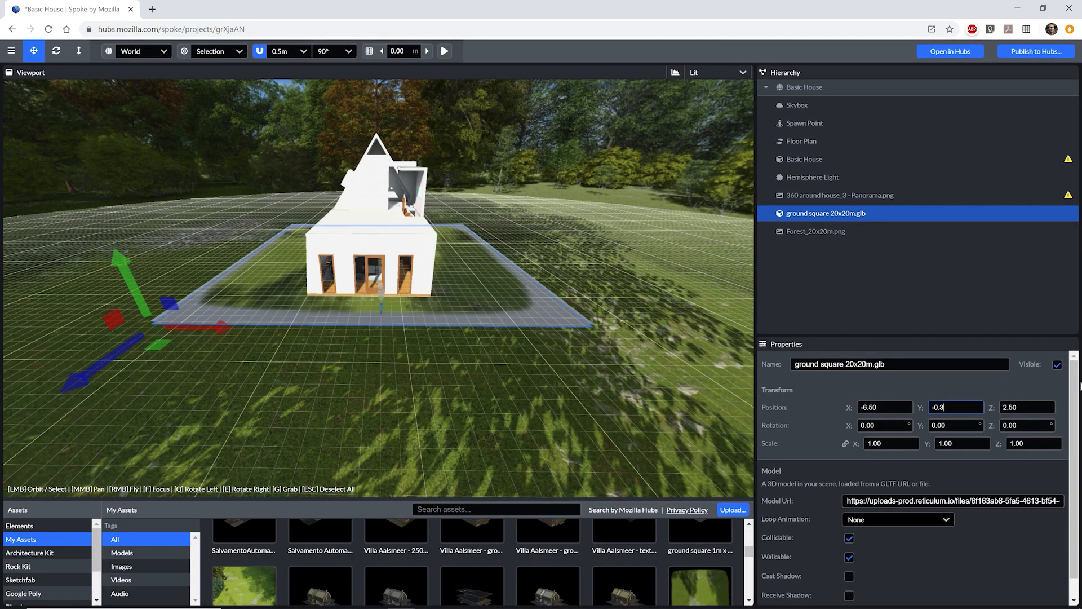
Regenerate the scene's floor plan and start publishing the scene to Hubs
click(812, 142)
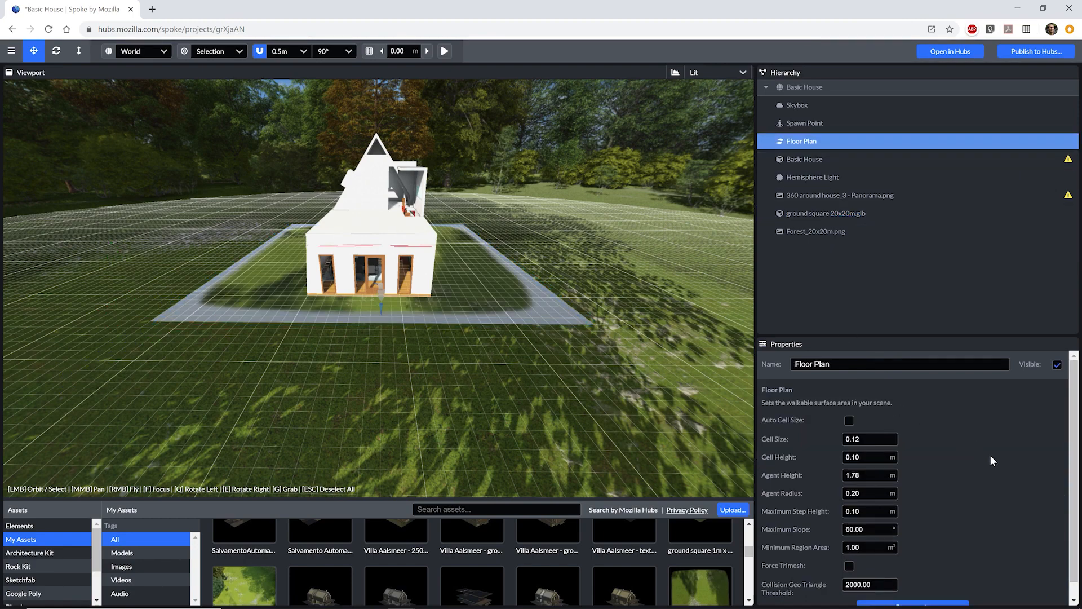
scroll(990, 455, down, 1)
click(913, 590)
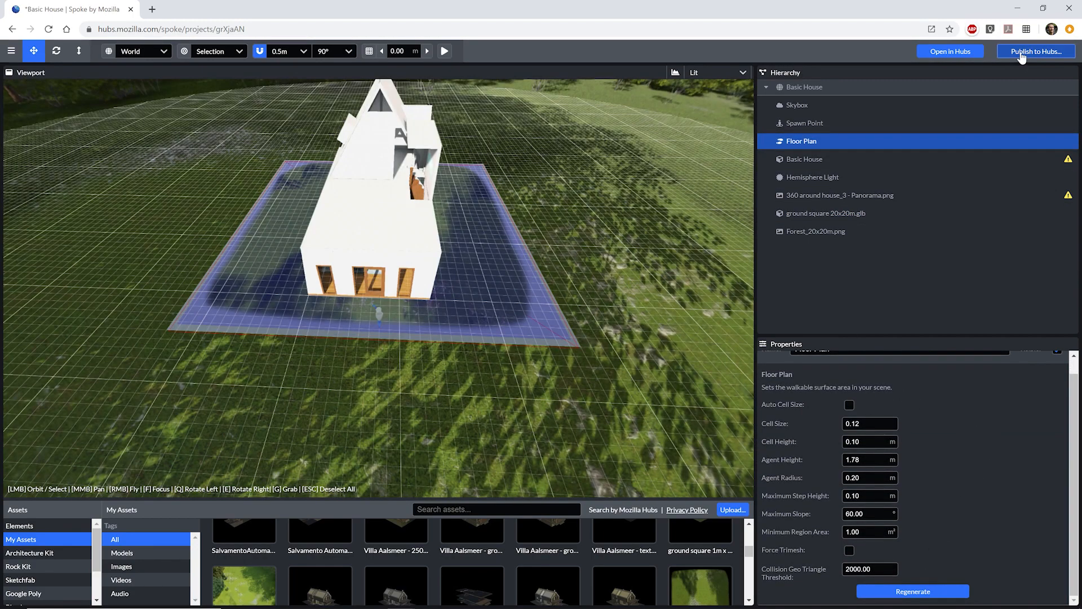
click(1021, 53)
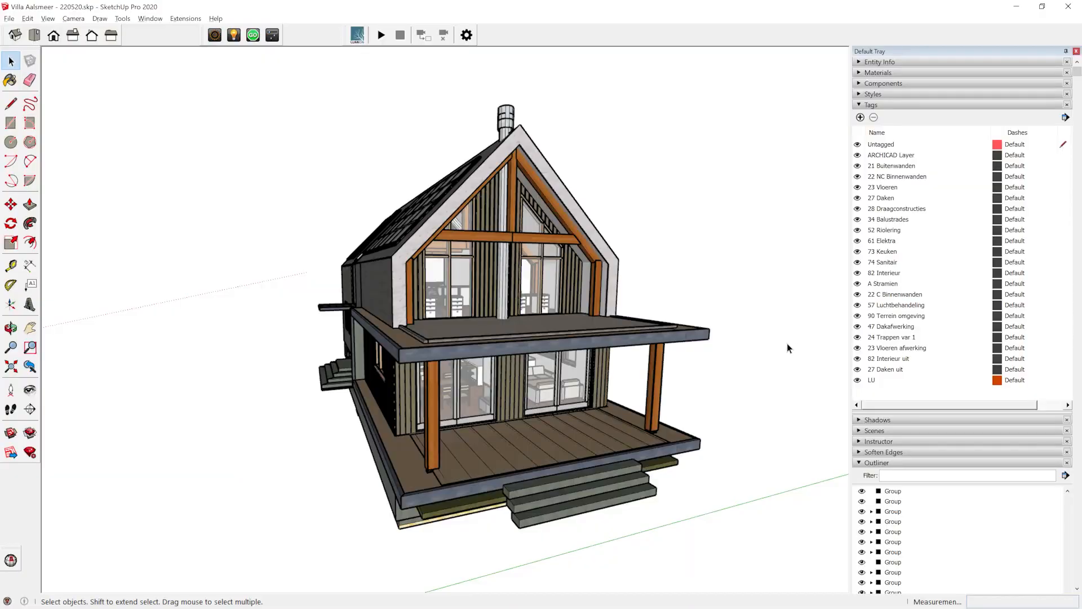
Switch to the Villa Aalsmeer model in SketchUp and export it as binary glTF 2.0 (.glb)
middle_drag(799, 350, 428, 358)
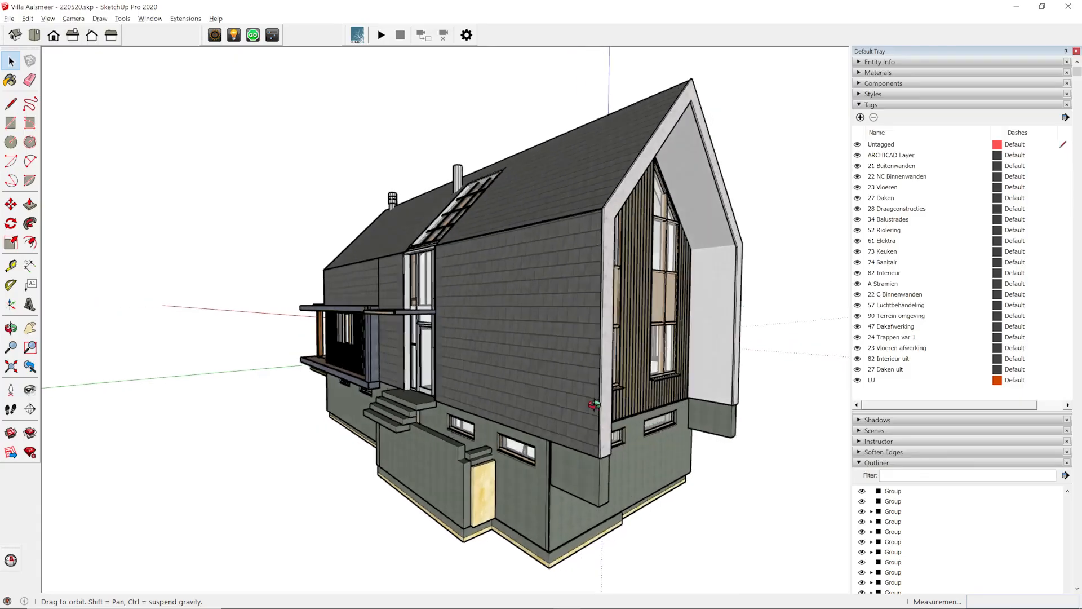
middle_drag(496, 395, 61, 411)
middle_drag(735, 412, 128, 397)
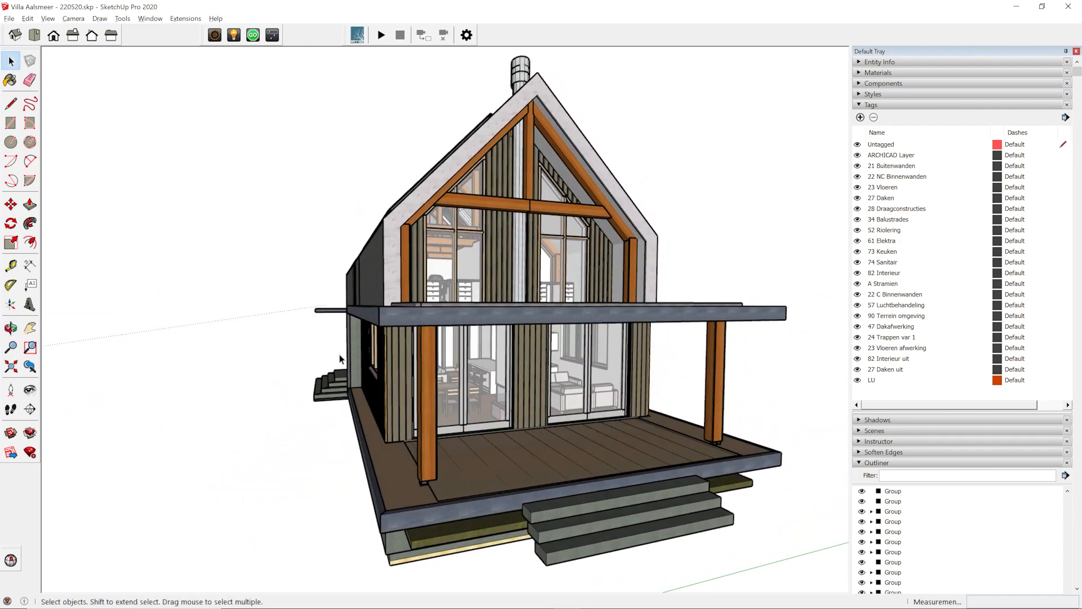
click(185, 19)
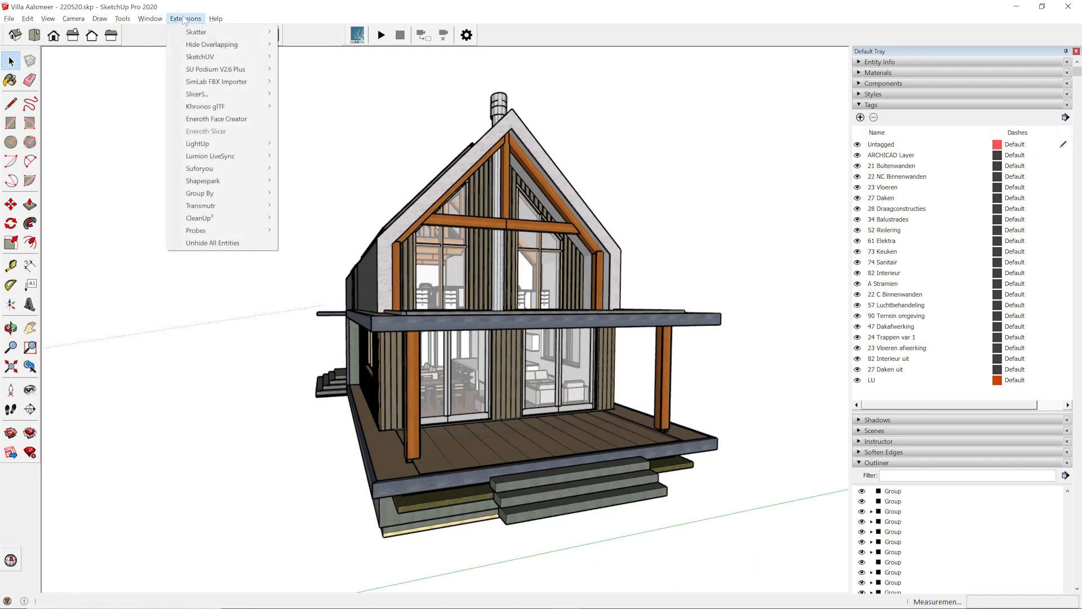
mouse_move(218, 110)
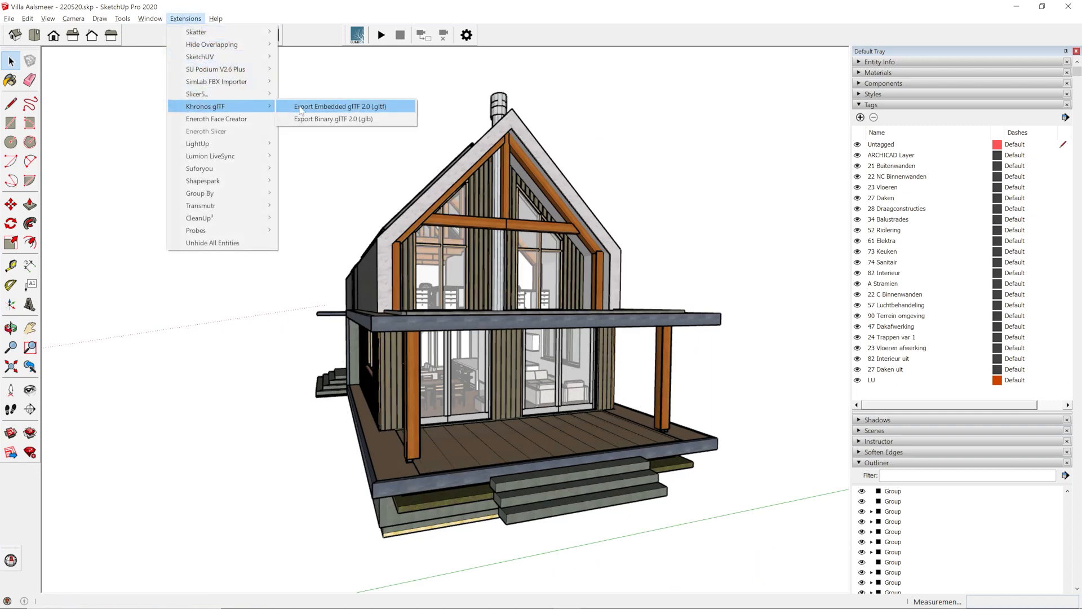
click(310, 117)
click(664, 470)
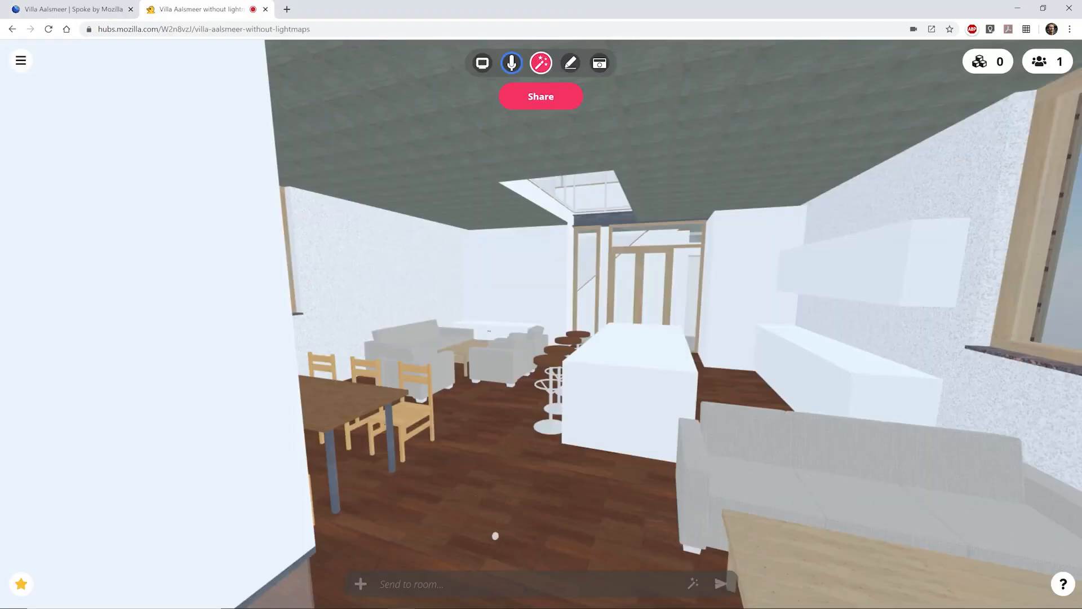
Walk through the living area of the Villa Aalsmeer room in Hubs to inspect the model without lightmaps
key(w)
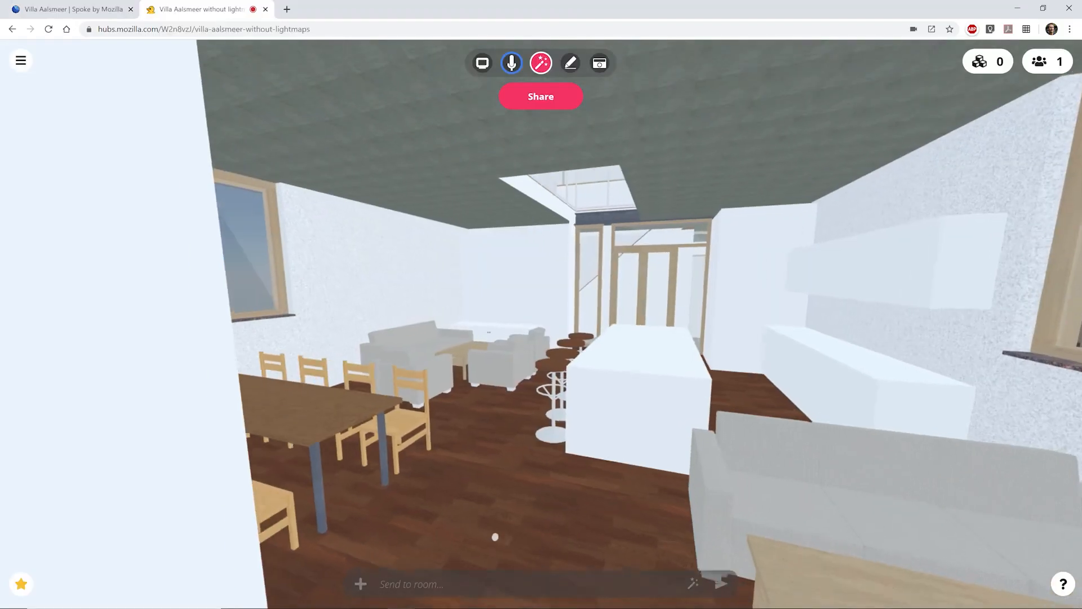
key(w)
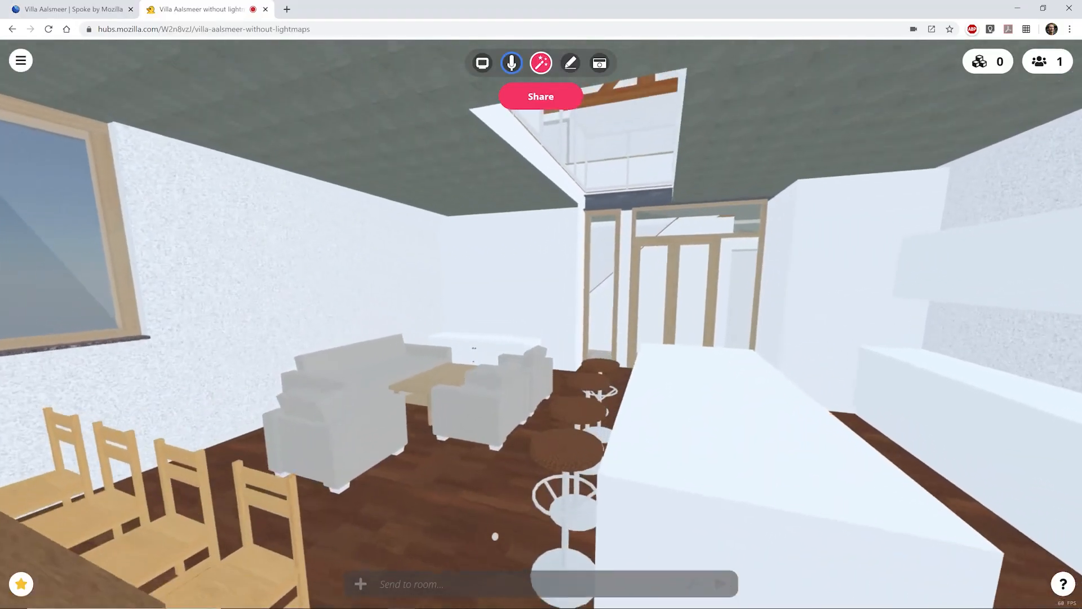
key(w)
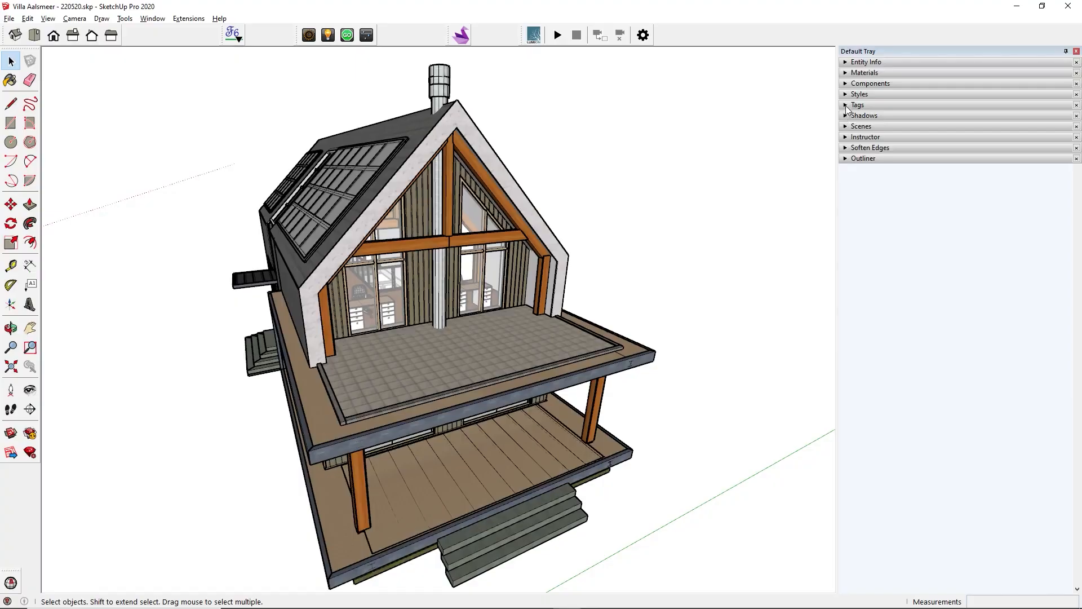
In SketchUp, hide the villa's tags ARCHICAD Layer, 21 Buitenwanden and 22 NC Binnenwanden
click(846, 105)
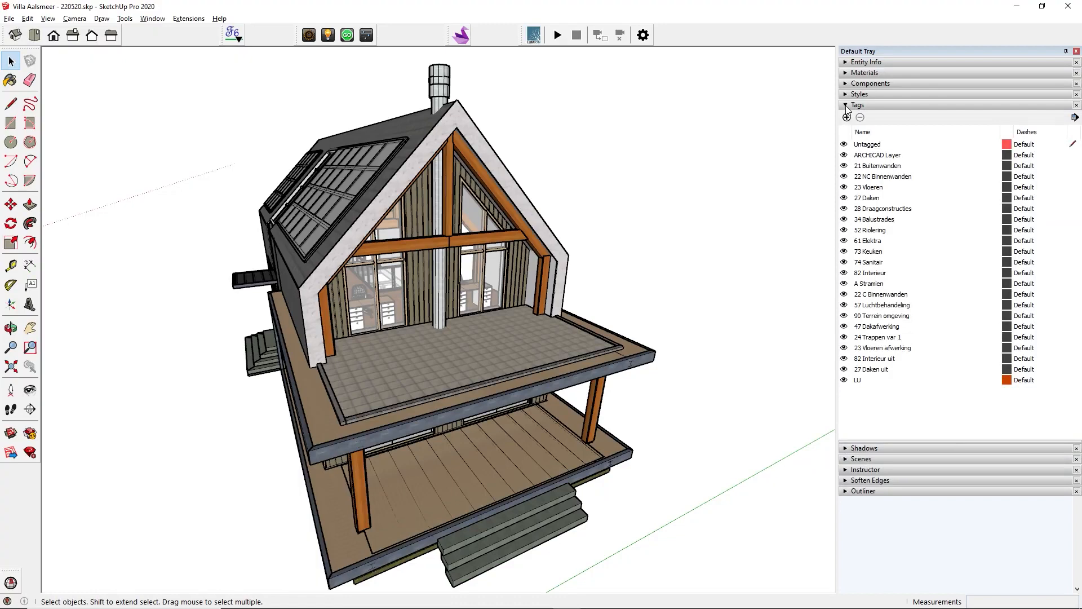
click(844, 155)
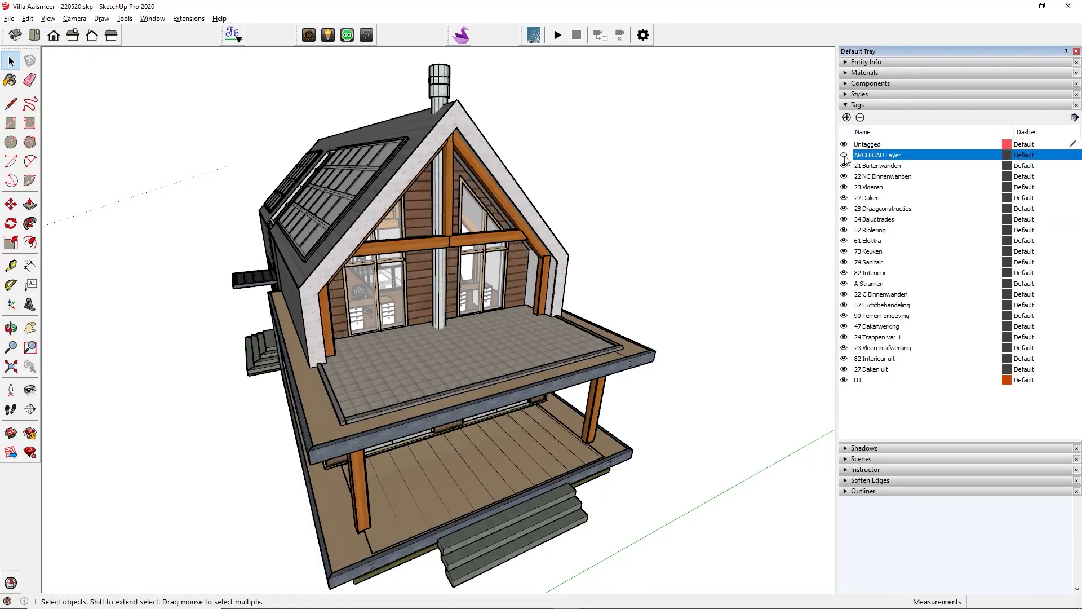
click(844, 166)
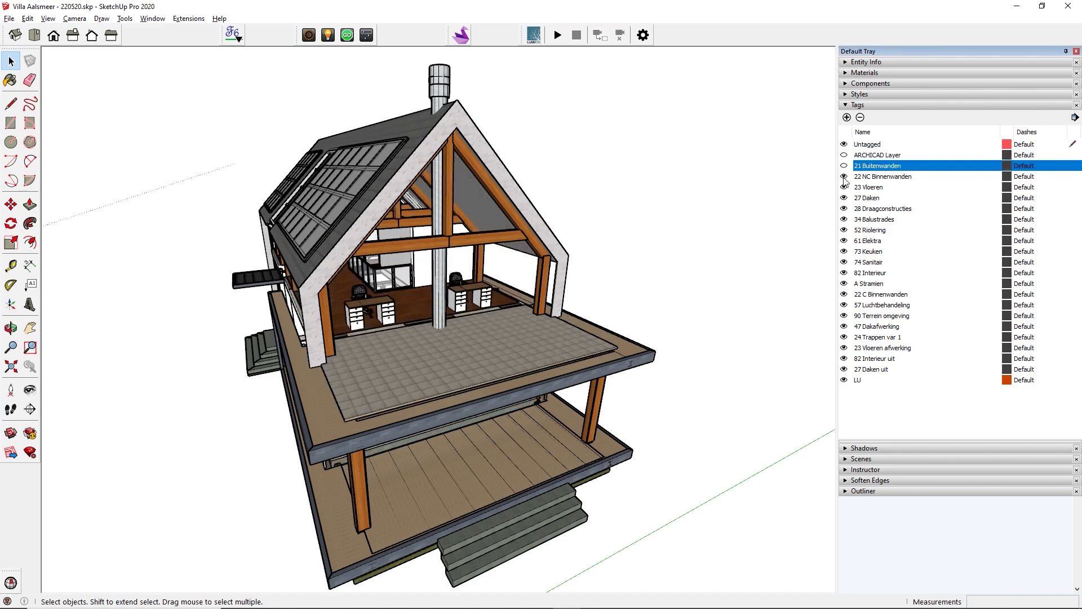
click(844, 177)
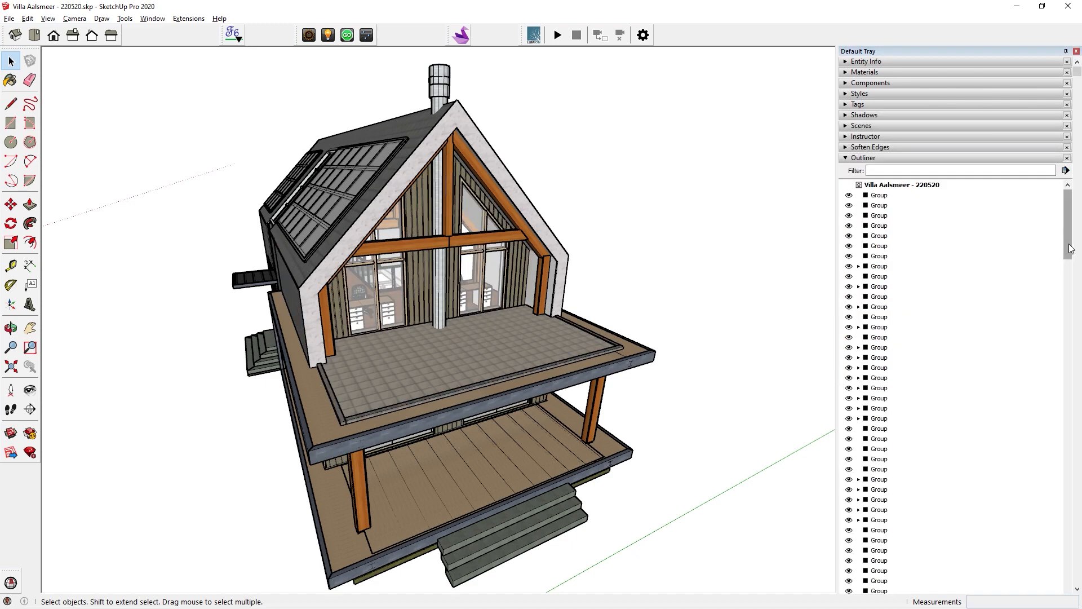
Examine the list of unnamed groups in the Villa Aalsmeer model hierarchy
drag(1069, 248, 1076, 192)
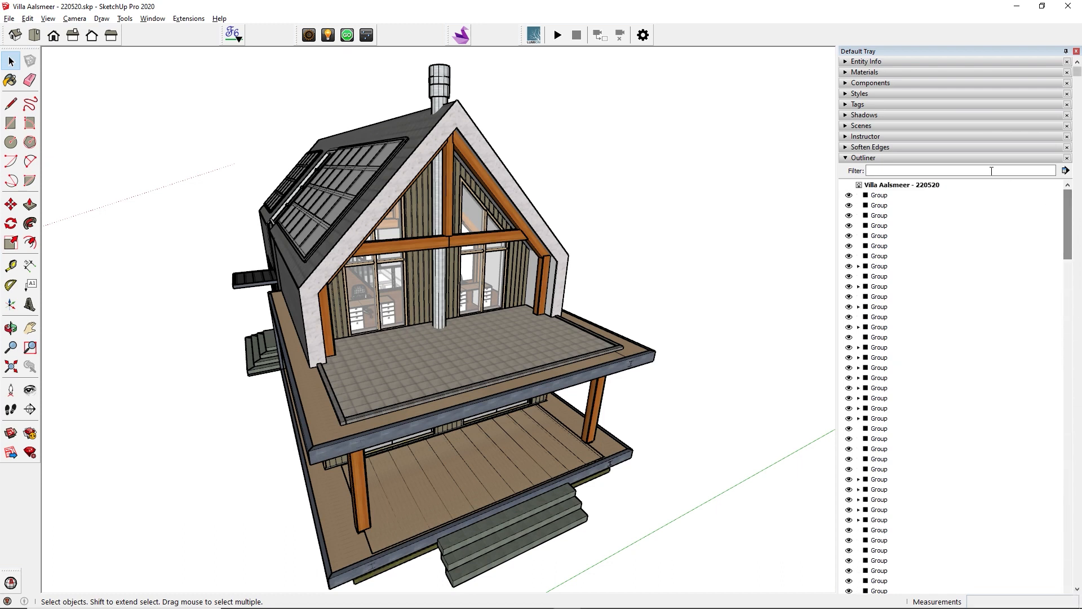
click(846, 160)
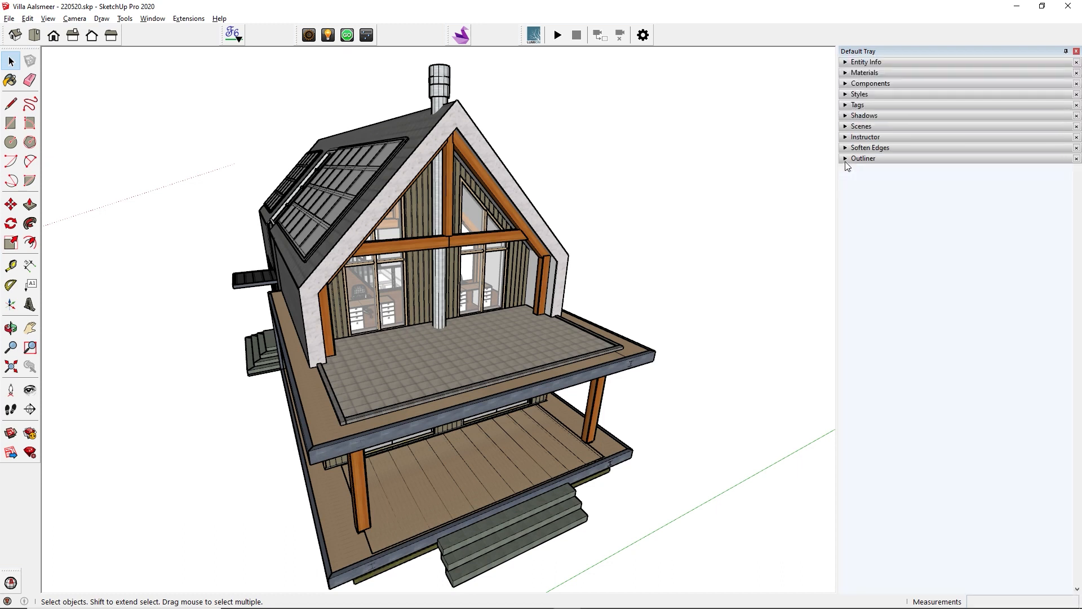
Hide the tags 22 NC Binnenwanden, 23 Vloeren, 27 Daken and all tags from 28 Draagconstructies through LU
click(845, 105)
click(844, 176)
click(843, 188)
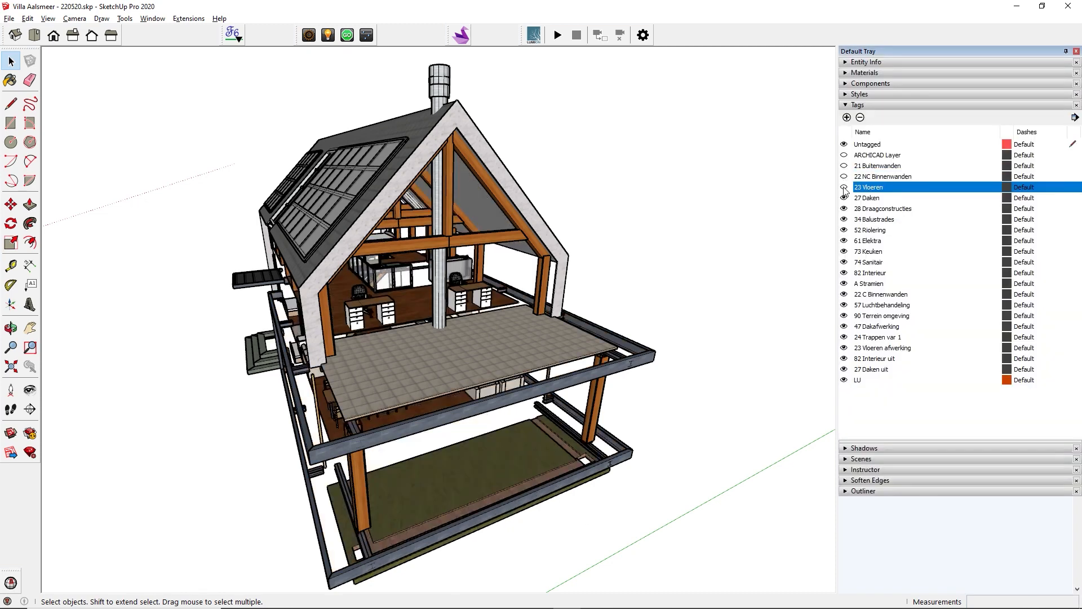
click(844, 198)
click(884, 211)
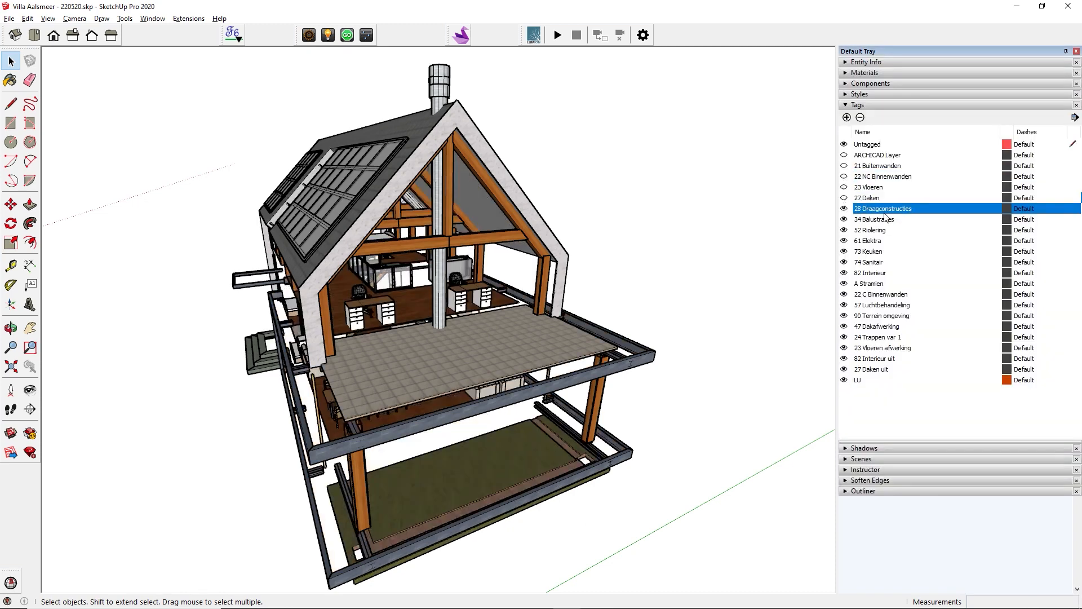
shift+click(864, 381)
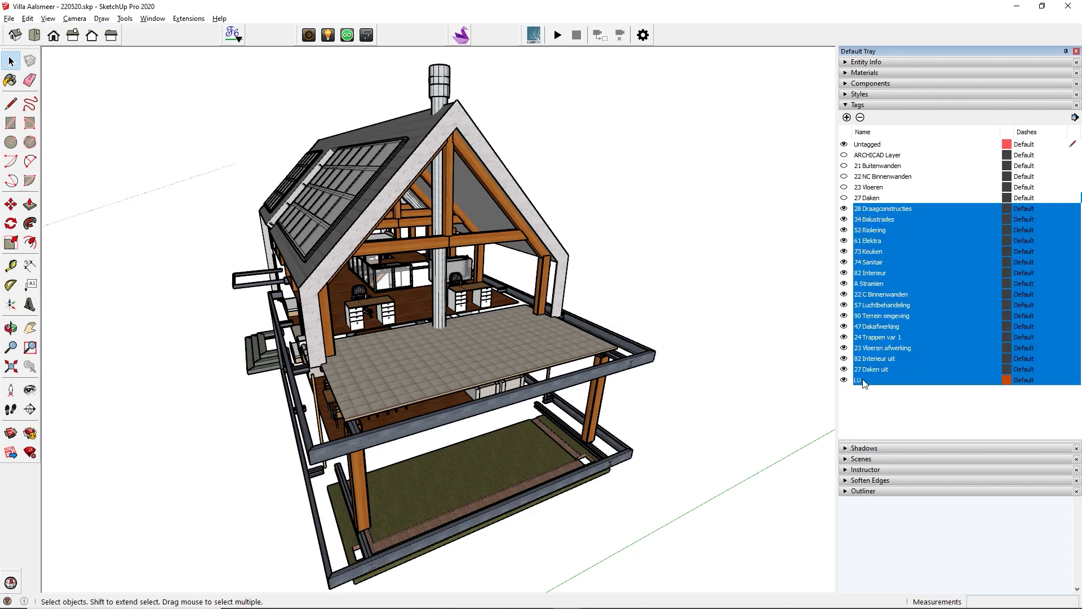
click(844, 380)
Show the ARCHICAD Layer tag and combine all of its visible objects into one group
click(844, 155)
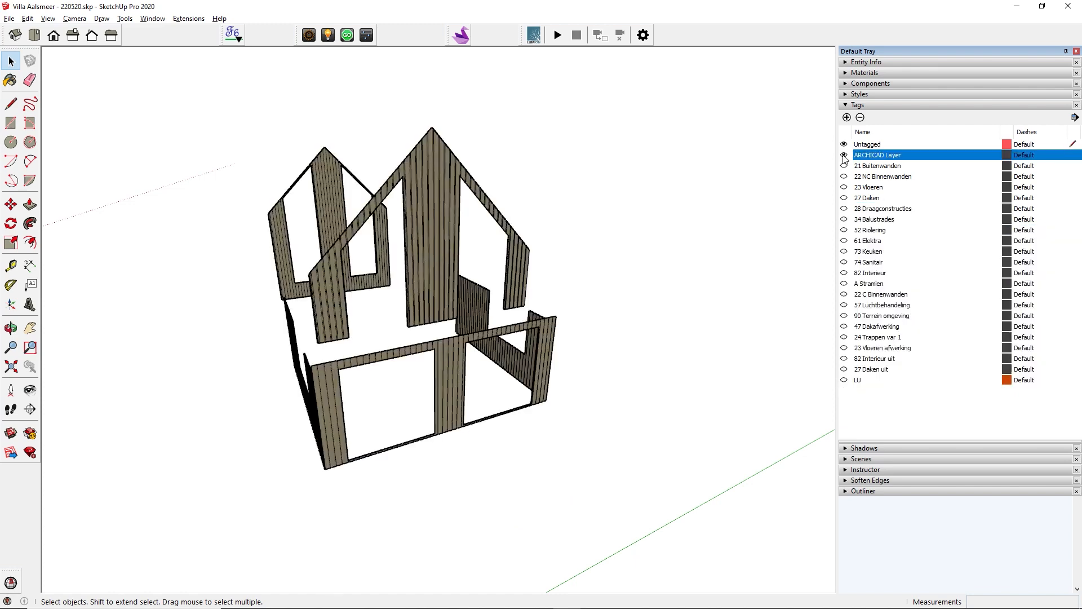
key(ctrl+a)
right_click(432, 280)
click(464, 391)
Rename the newly created group in the model hierarchy as Outside walls 1
click(844, 493)
drag(884, 441, 884, 412)
scroll(1076, 491, down, 8)
right_click(903, 516)
click(914, 506)
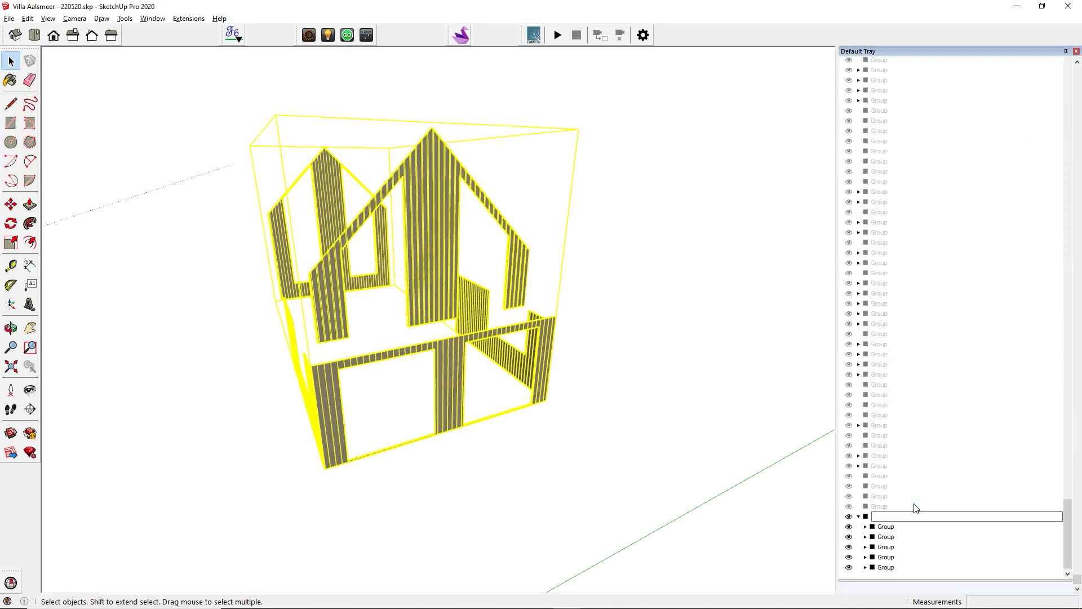
key(Return)
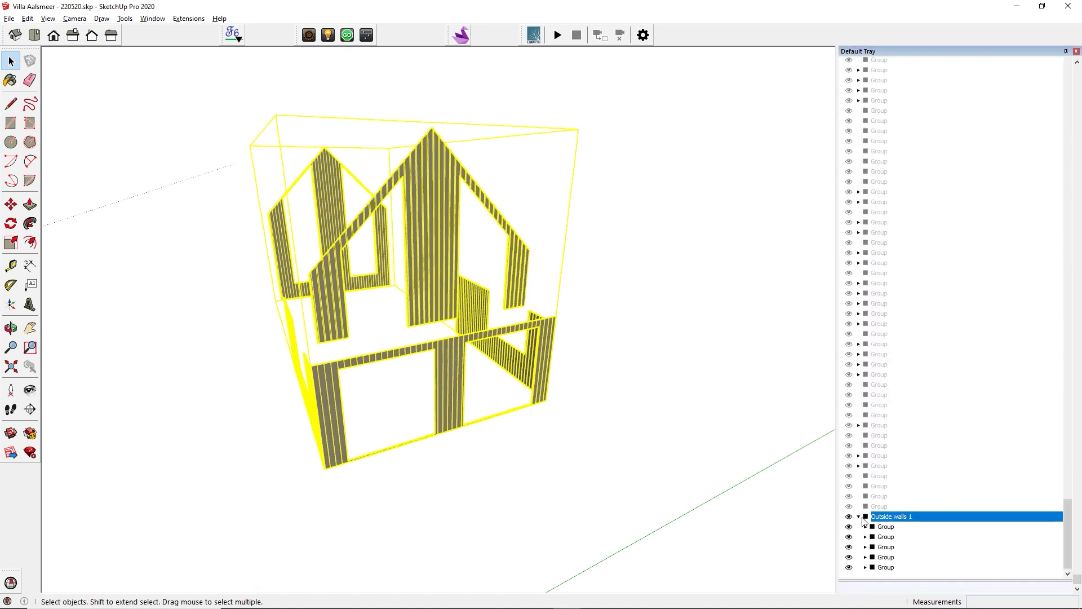
Hide the ARCHICAD Layer tag and show the tag 21 Buitenwanden
click(849, 563)
scroll(1057, 258, up, 10)
scroll(1017, 182, up, 2)
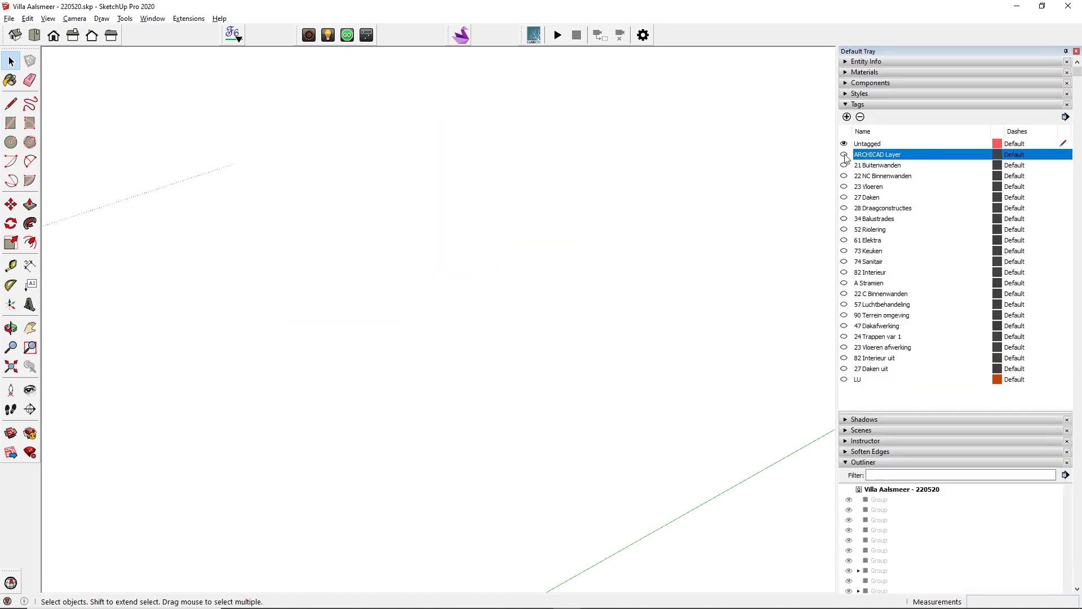
click(844, 165)
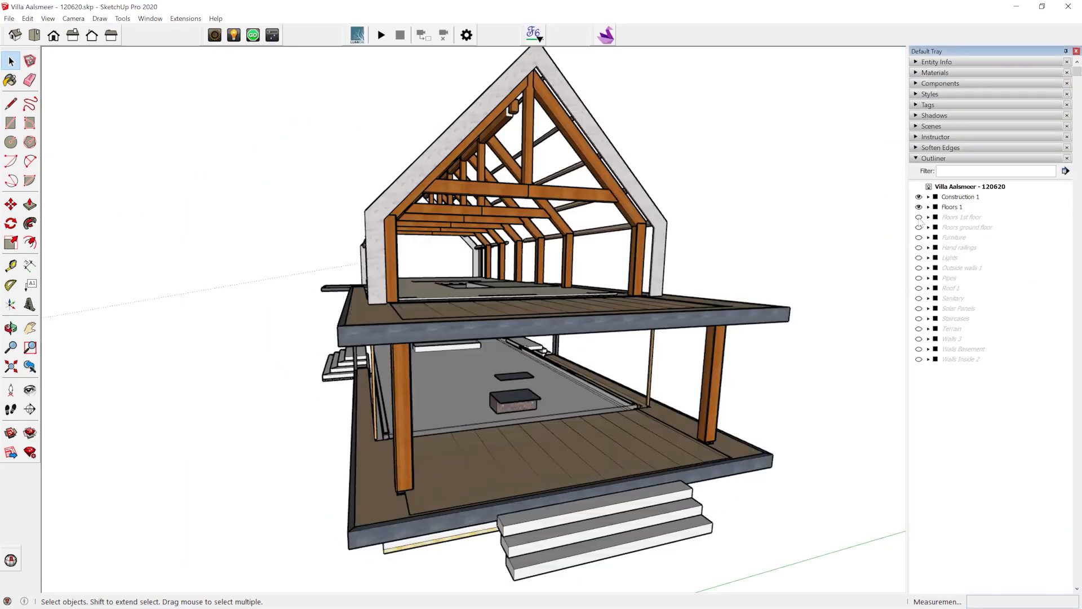
In Villa Aalsmeer - 120620, unhide the upper and ground floors, furniture, railings, lights, pipes, roof, sanitary, solar panels, staircases, Walls 3 and Walls Basement groups
click(918, 217)
click(919, 227)
click(919, 237)
click(919, 247)
click(919, 257)
click(919, 277)
click(919, 288)
click(919, 297)
click(919, 308)
click(919, 318)
click(919, 338)
click(918, 348)
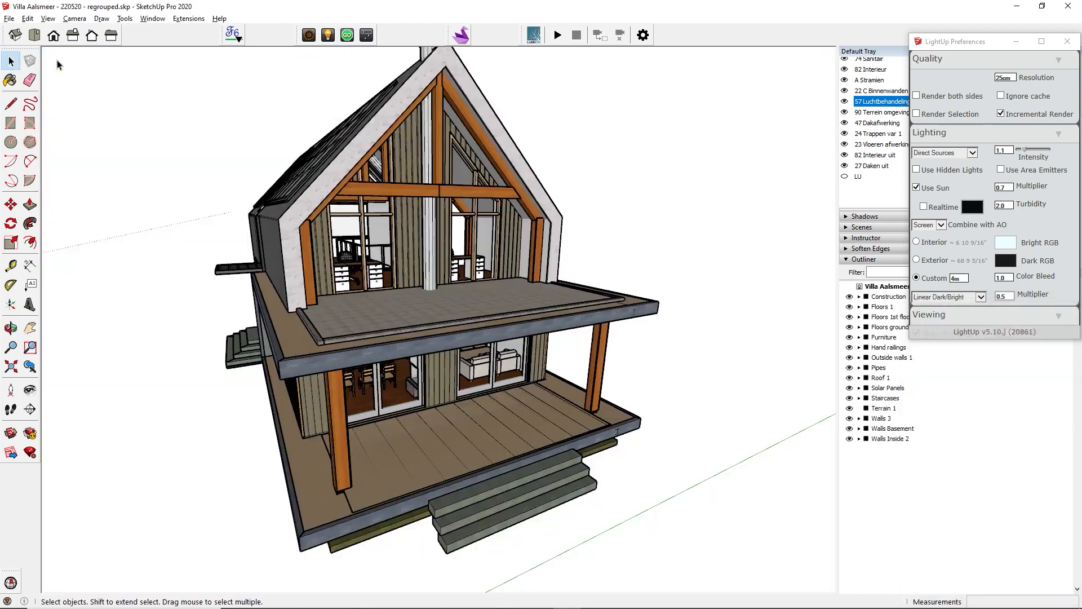
Clear the LightUp cache and render the regrouped villa with LightUp
click(188, 19)
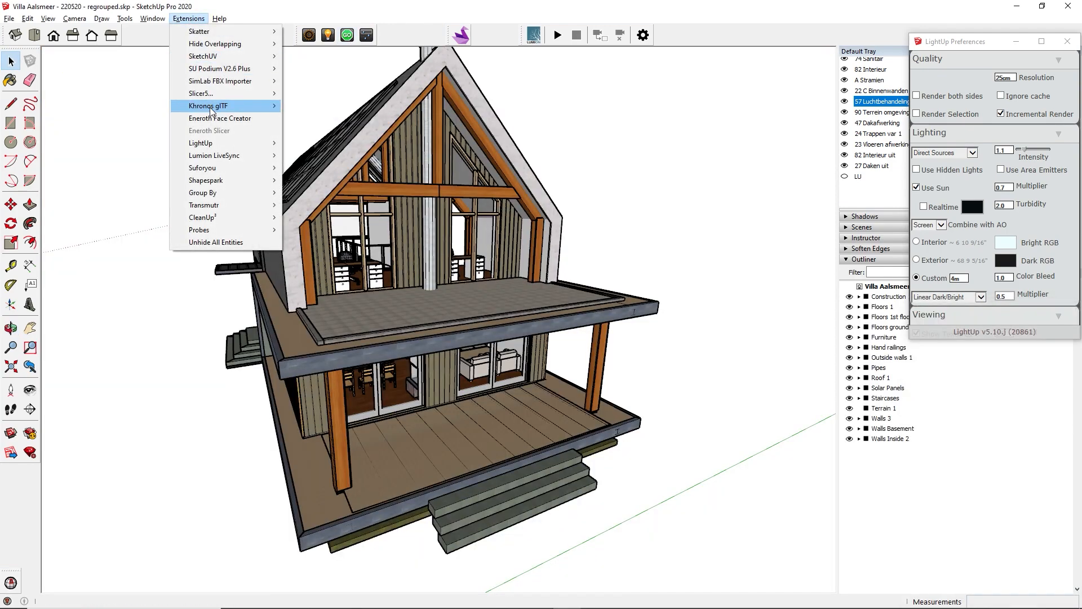
mouse_move(214, 148)
mouse_move(334, 233)
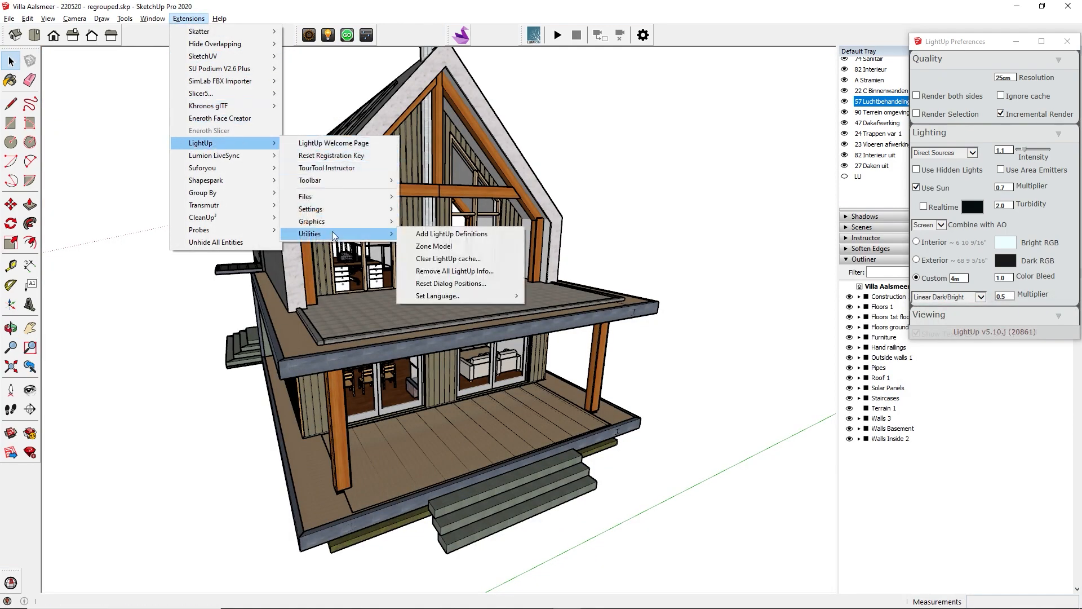
click(446, 259)
click(528, 336)
click(347, 35)
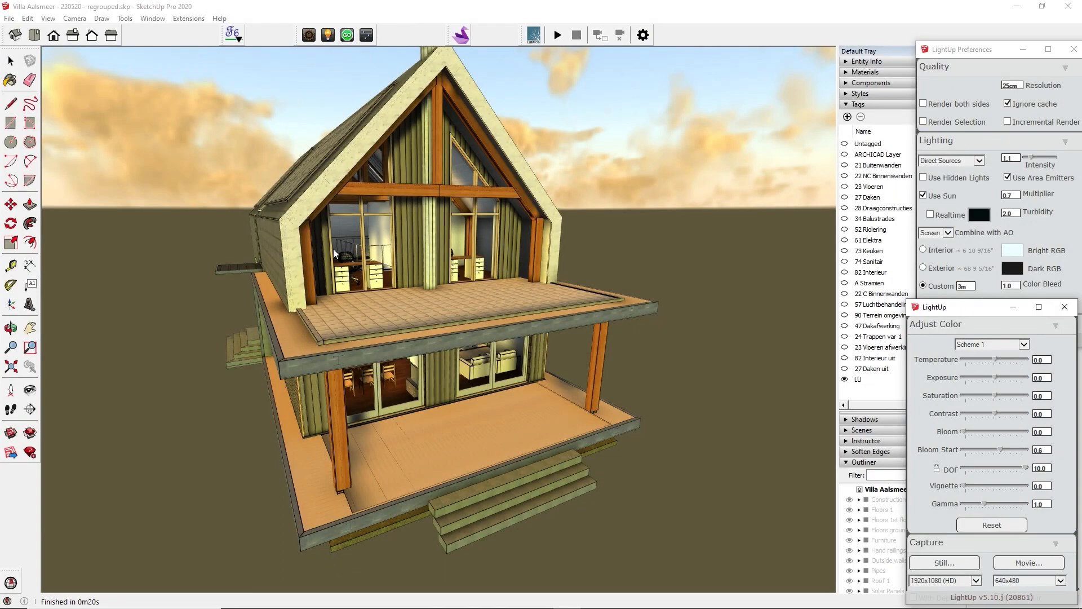
middle_drag(332, 248, 605, 290)
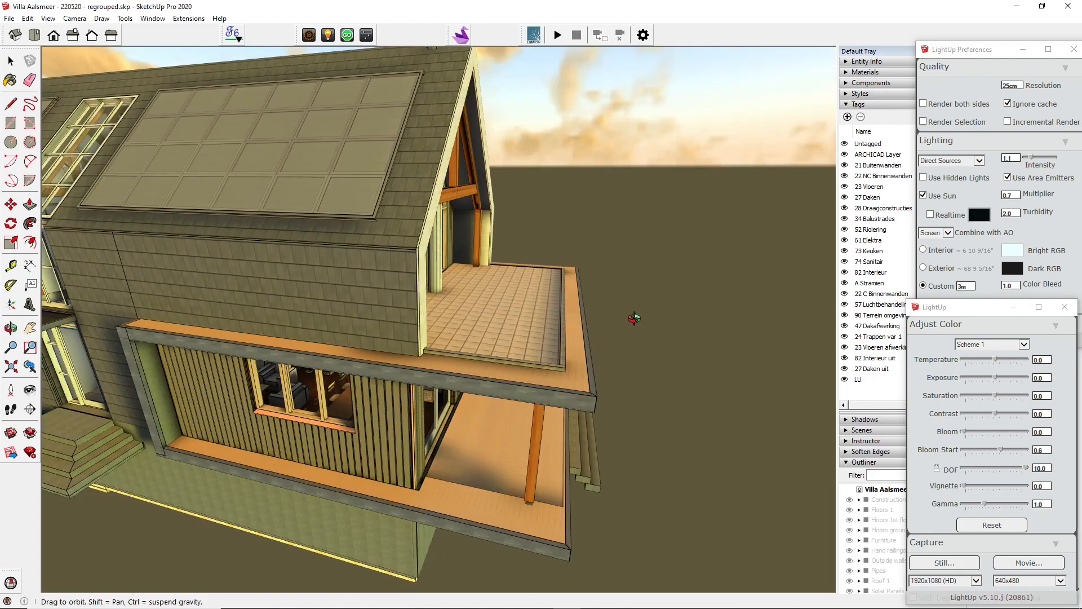
middle_drag(633, 318, 121, 222)
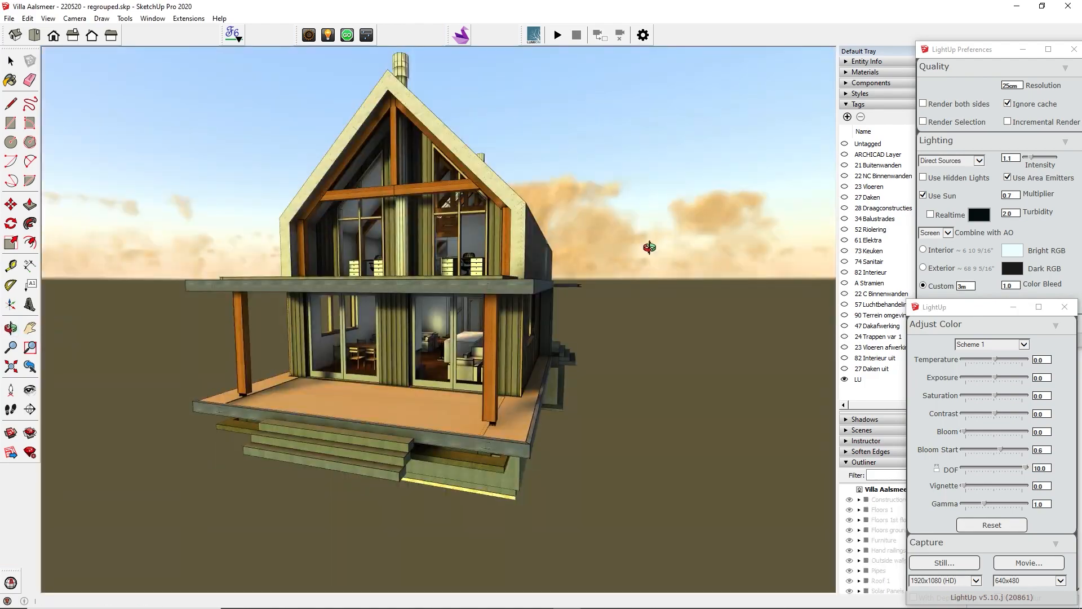
middle_drag(650, 246, 380, 278)
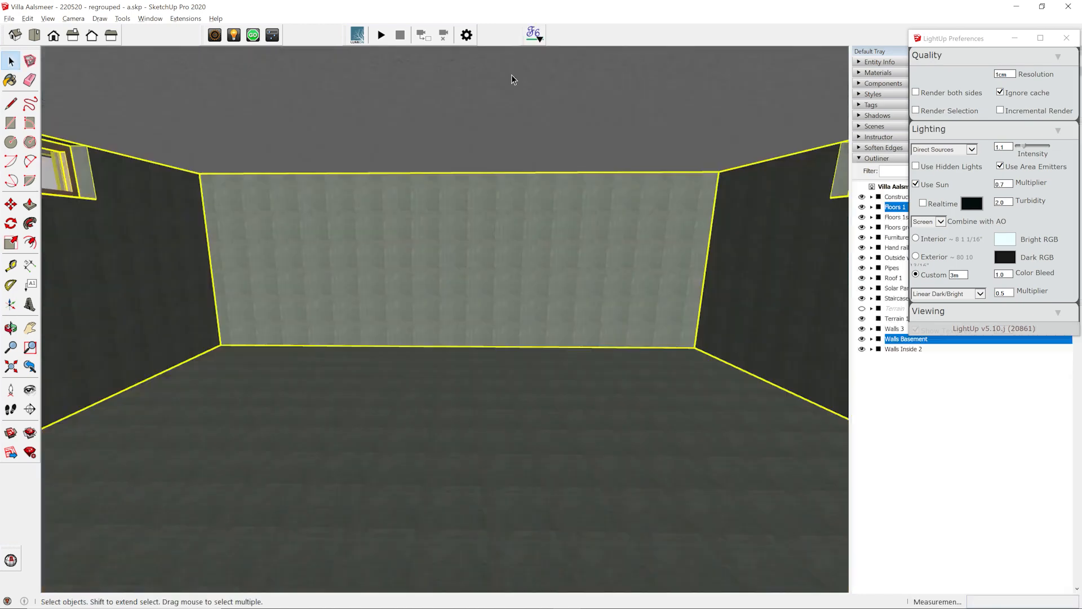
Run AutoReverseFaces on the selected Floors 1 and Walls Basement groups and render the basement with LightUp
click(536, 36)
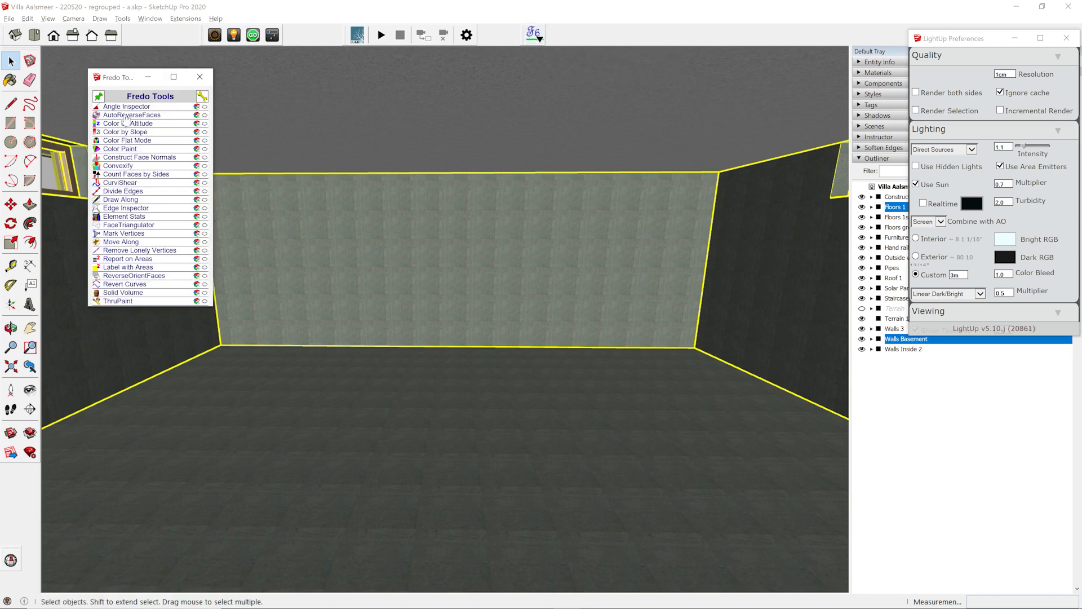
click(126, 115)
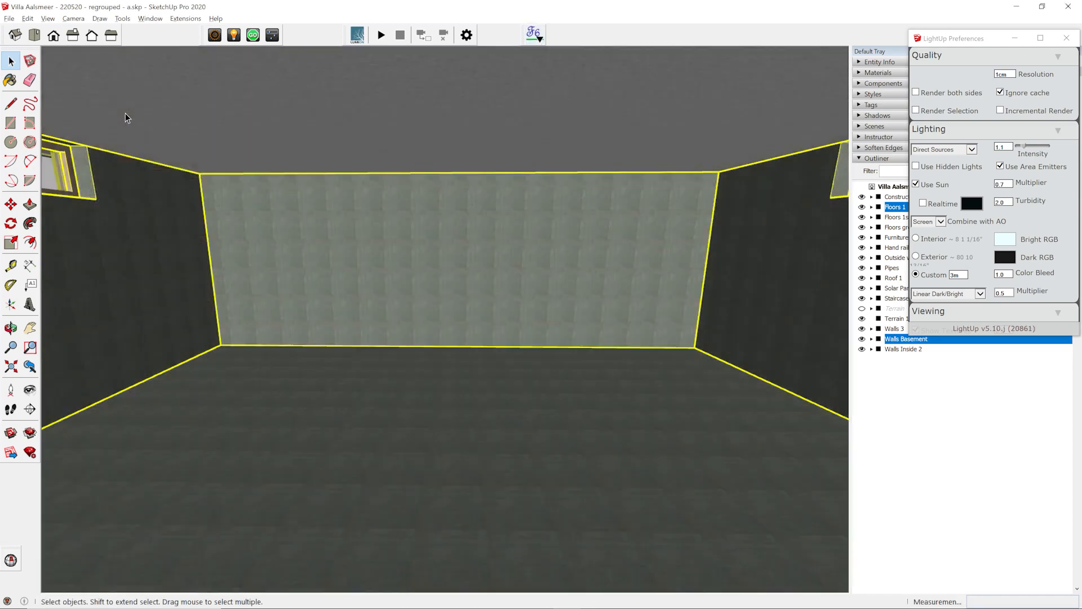
click(252, 38)
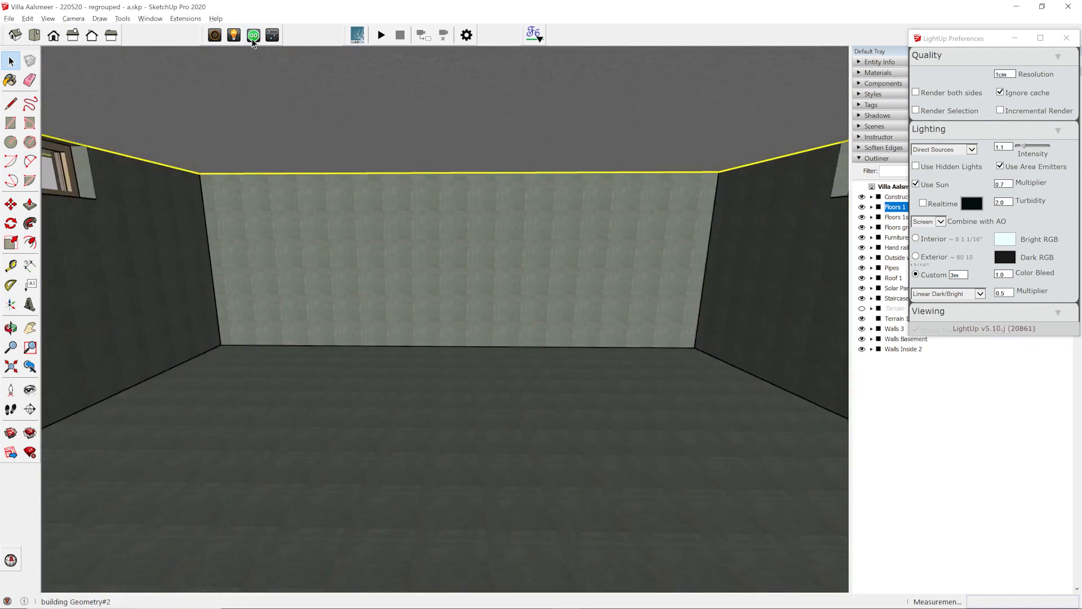
click(546, 334)
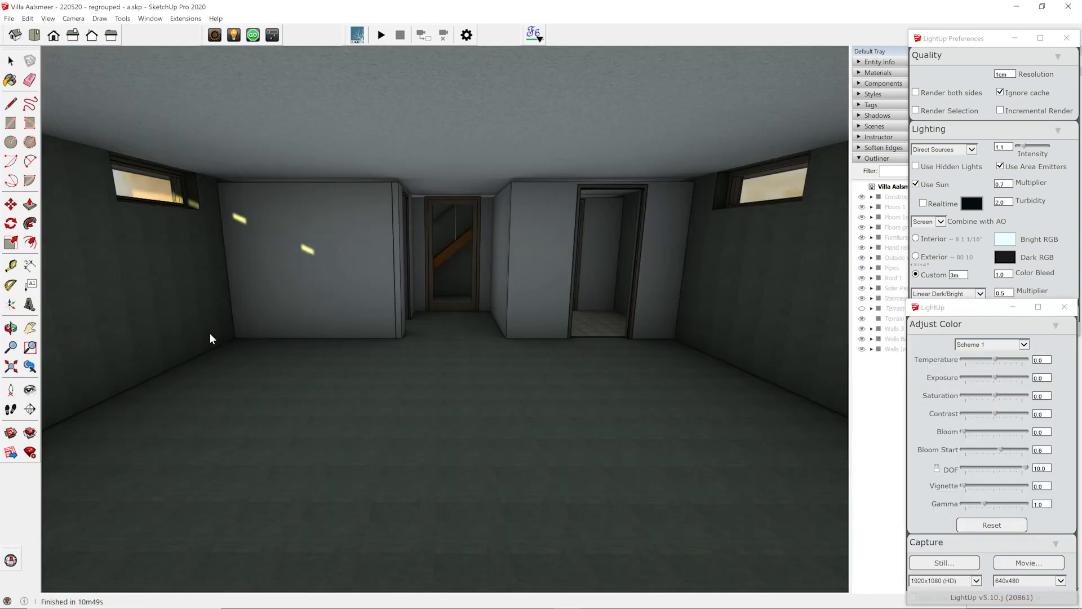
click(10, 61)
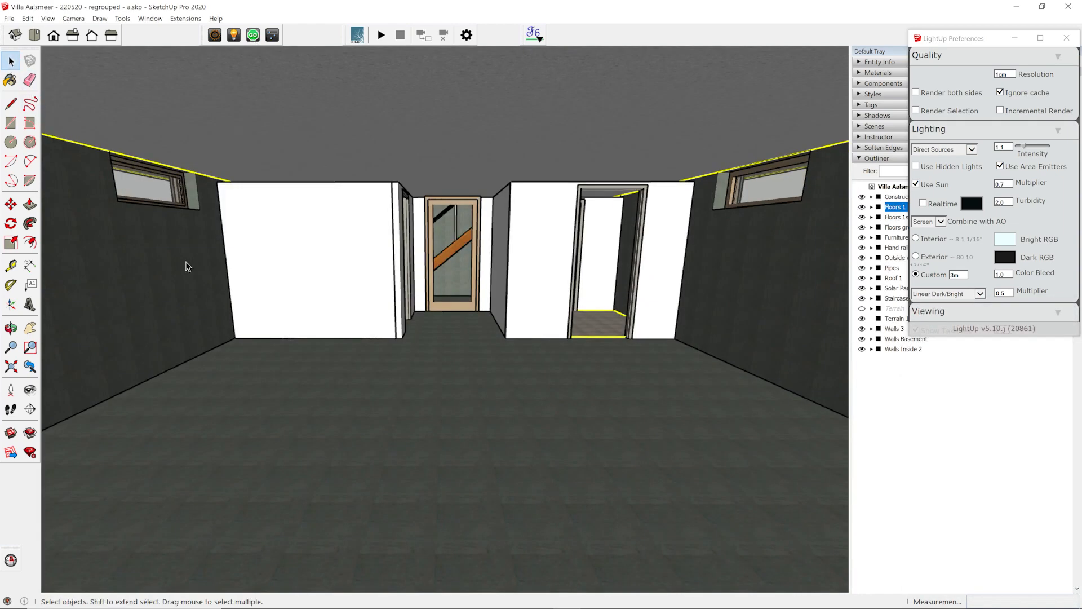
Sample the basement floor's Beton - algemeen material and replace its texture image
click(861, 73)
click(1066, 131)
click(623, 398)
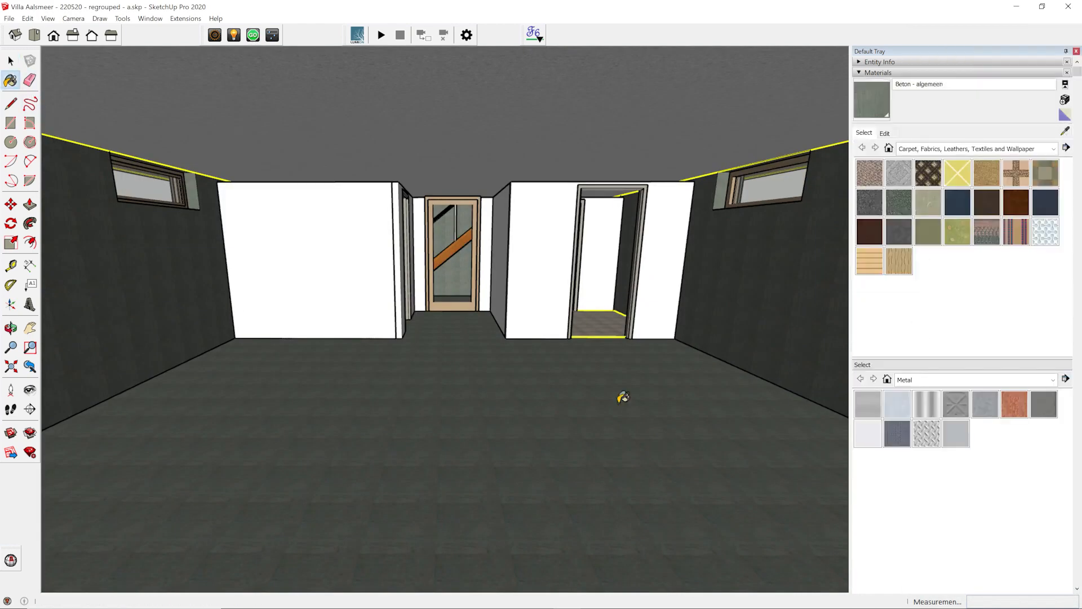
click(884, 133)
click(954, 251)
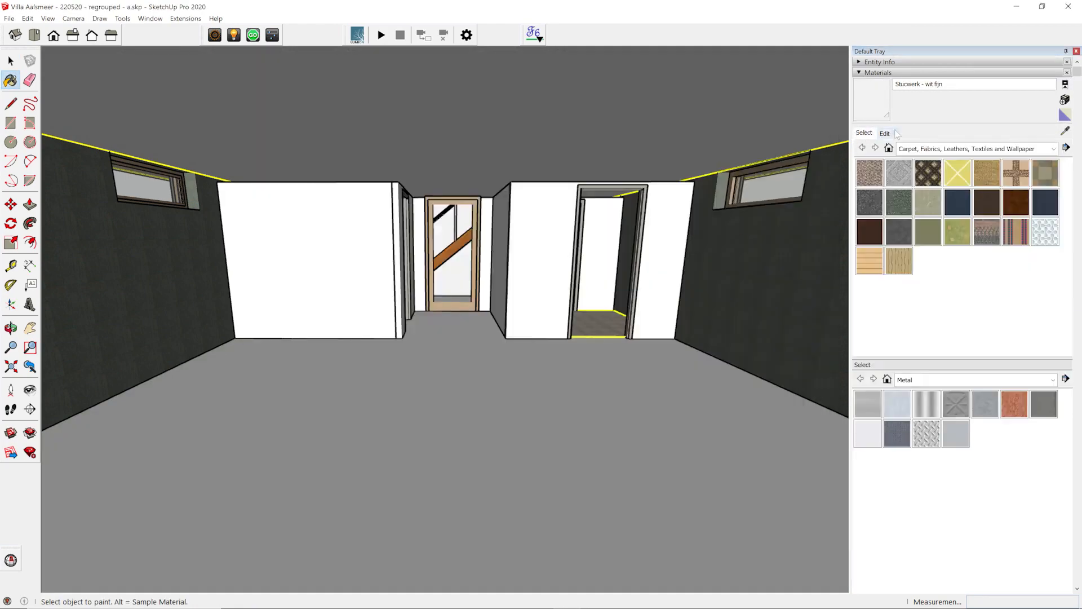
Replace the texture image of the basement walls' Beton - donker material with the 1 pixel Stucwerk wit fijn image
alt+click(804, 248)
click(885, 133)
click(954, 254)
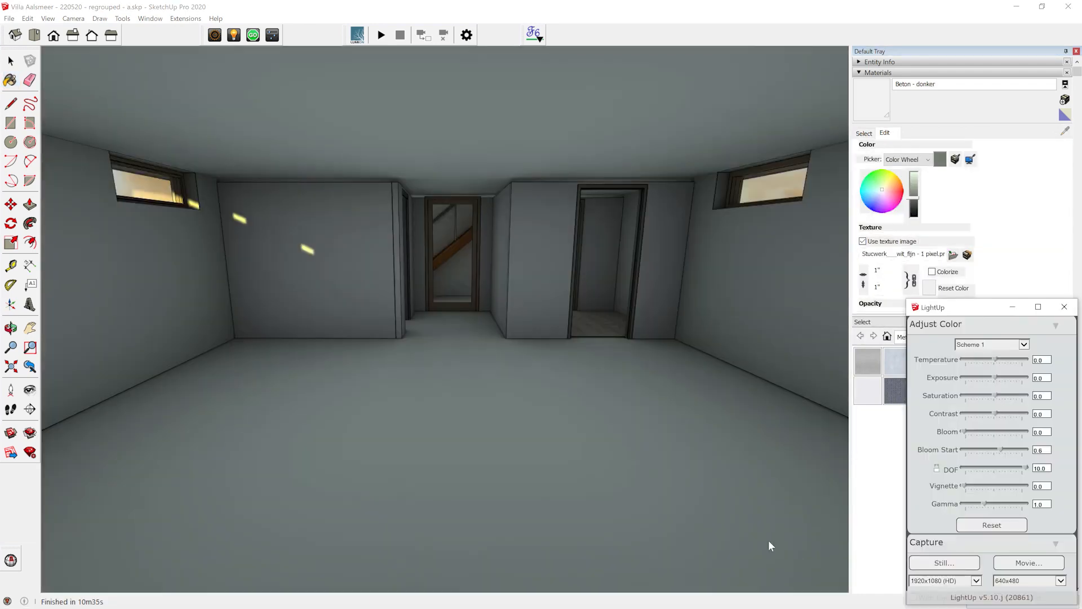
drag(604, 535, 600, 496)
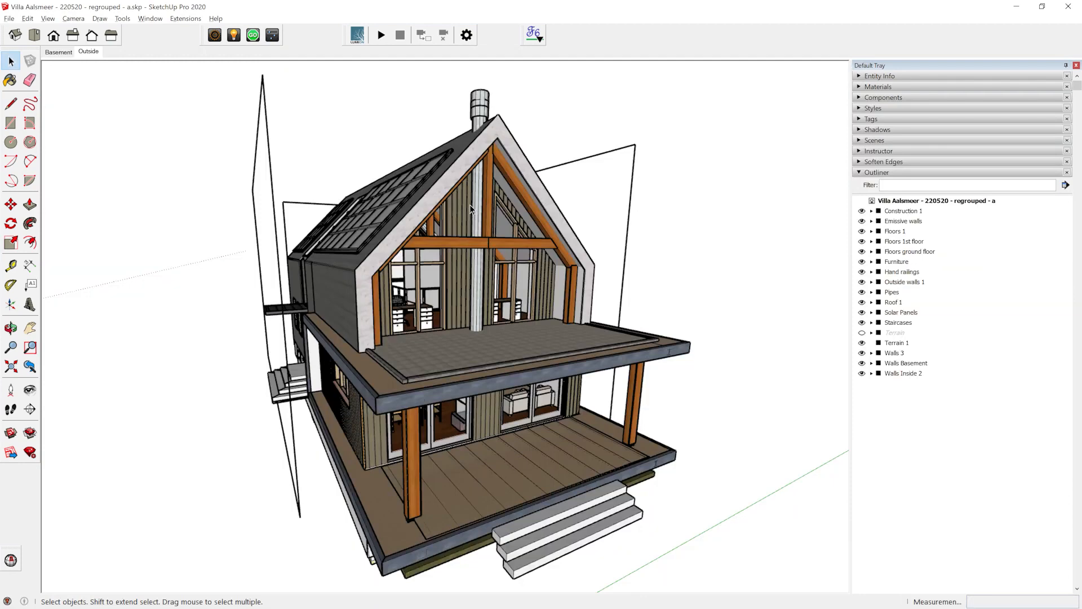
middle_drag(470, 208, 327, 324)
middle_drag(638, 339, 496, 306)
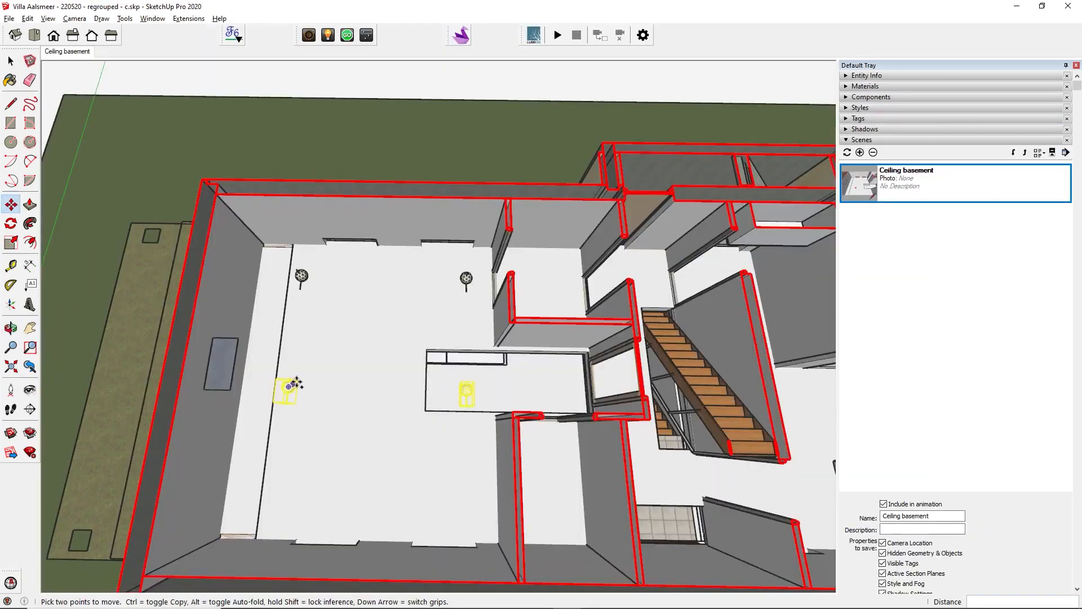
Copy the two selected basement ceiling lights about 9' 3 1/2" along the room, forming another pair near the outer wall
click(293, 385)
key(ctrl)
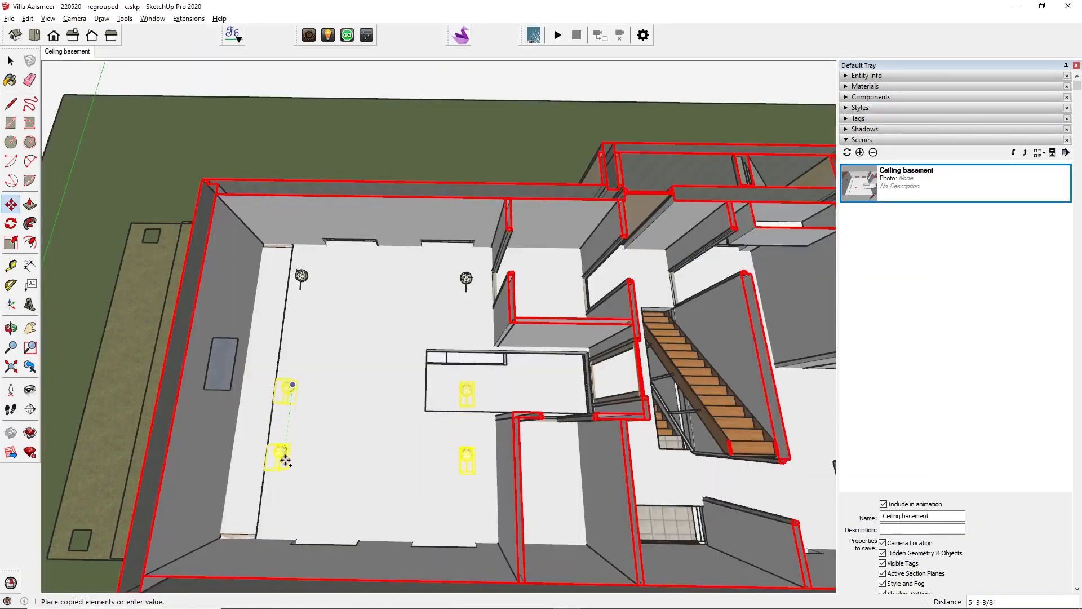
click(281, 512)
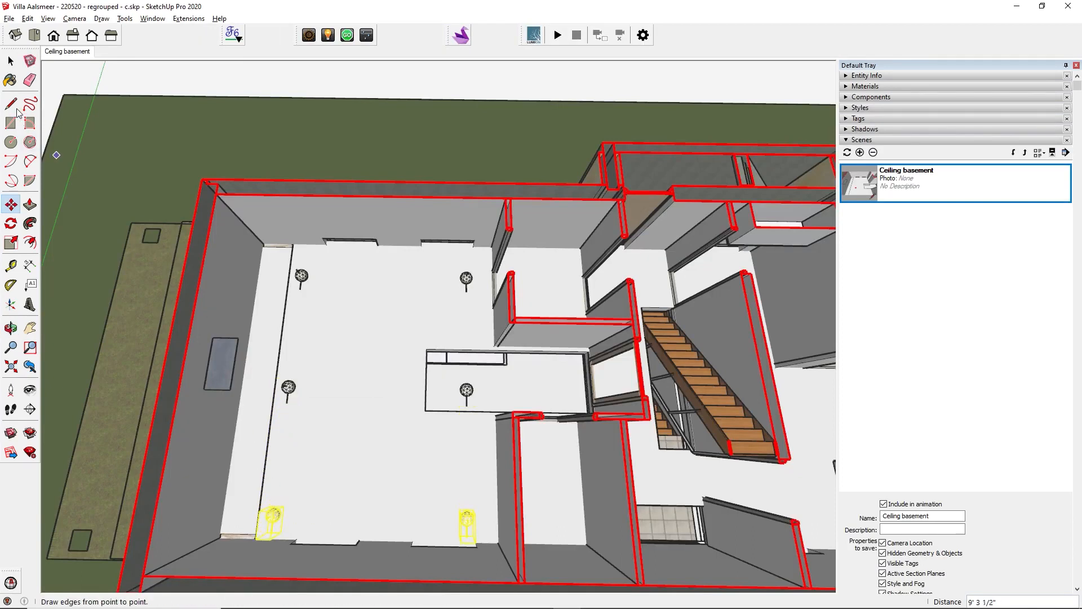
click(10, 60)
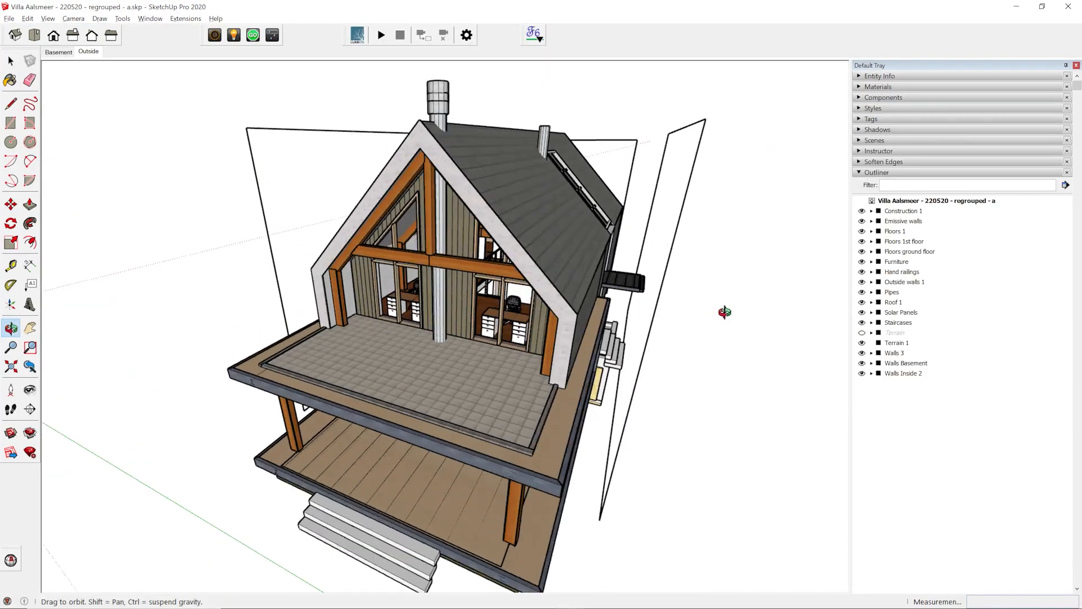
Open the light settings of the emissive wall panel behind the villa for editing
middle_drag(725, 312, 773, 322)
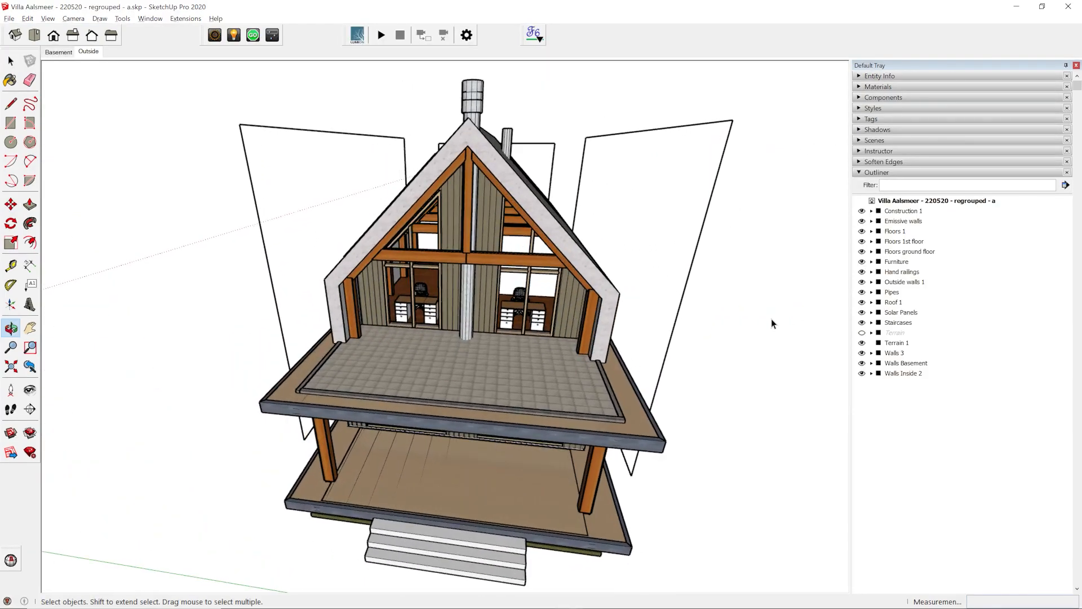
middle_drag(332, 286, 507, 274)
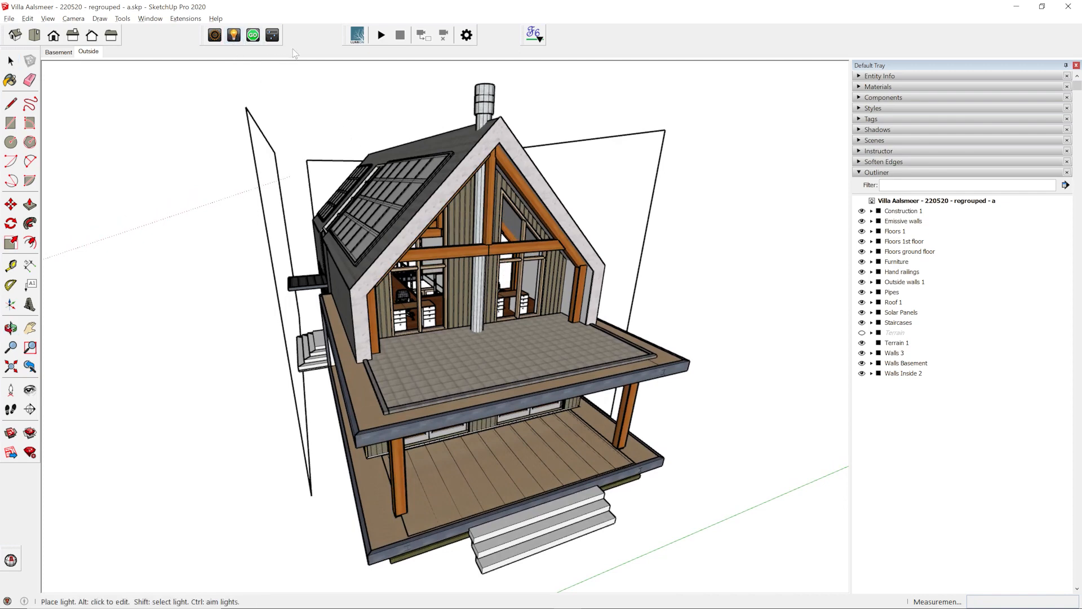
alt+click(595, 176)
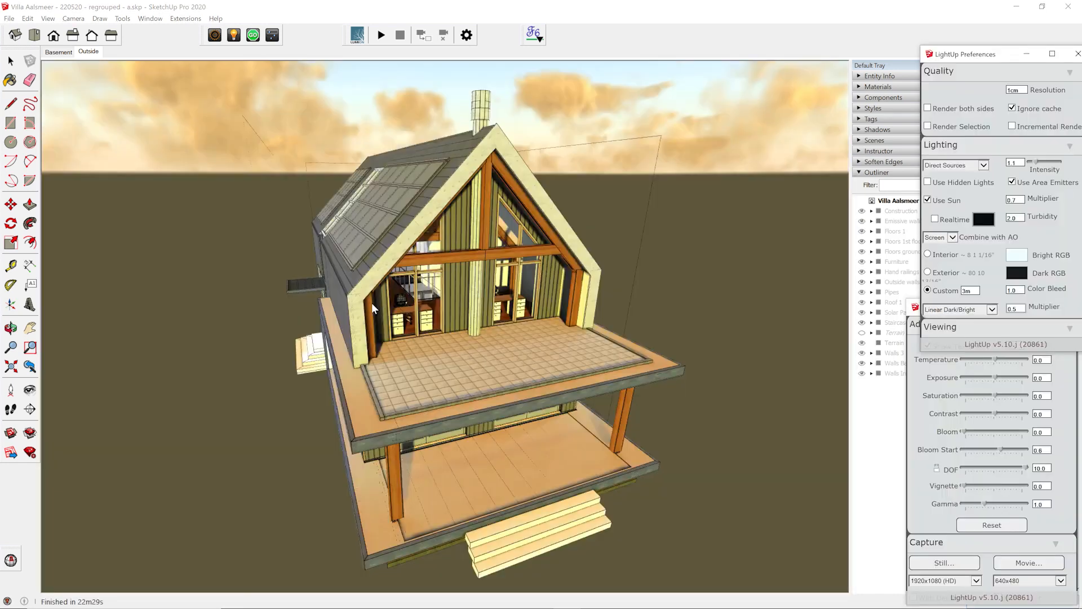
Examine the lighting and shadows in the LightUp render, from the villa's exterior to the basement rooms
middle_drag(370, 302, 647, 279)
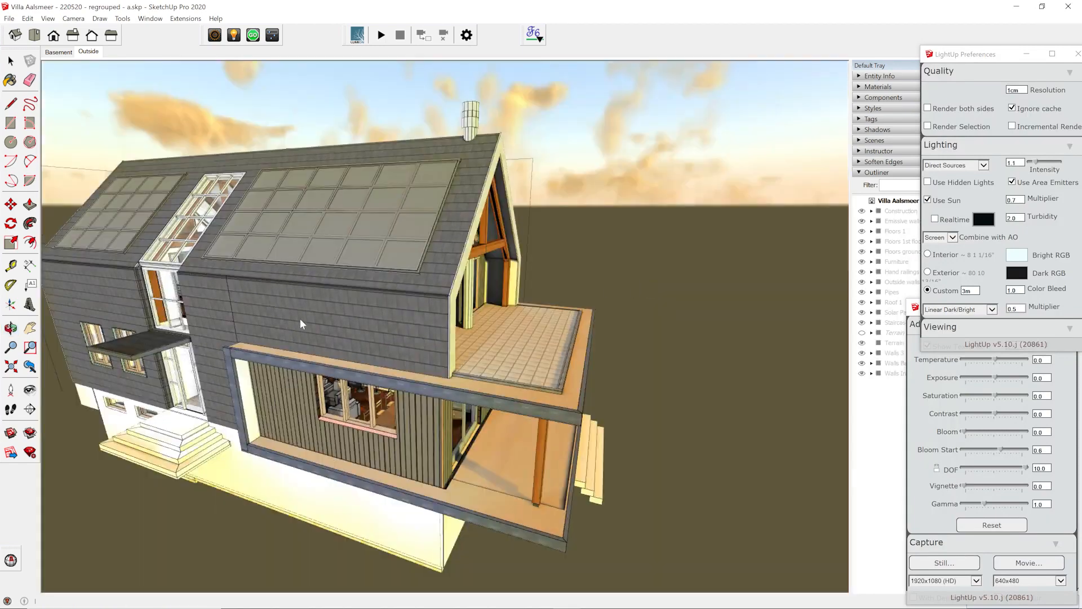
middle_drag(214, 342, 296, 253)
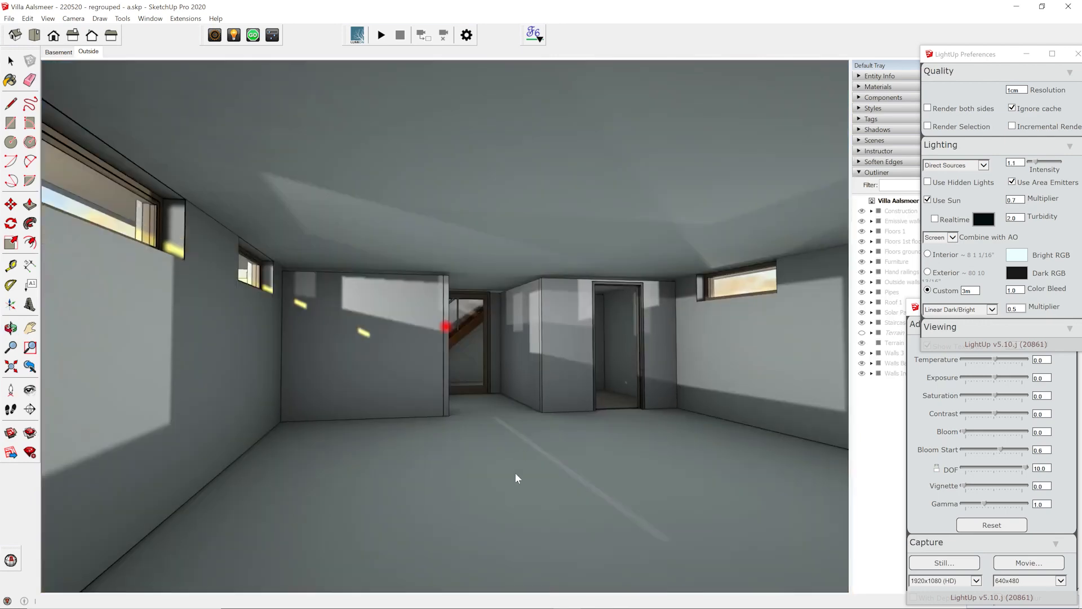
drag(530, 518, 543, 445)
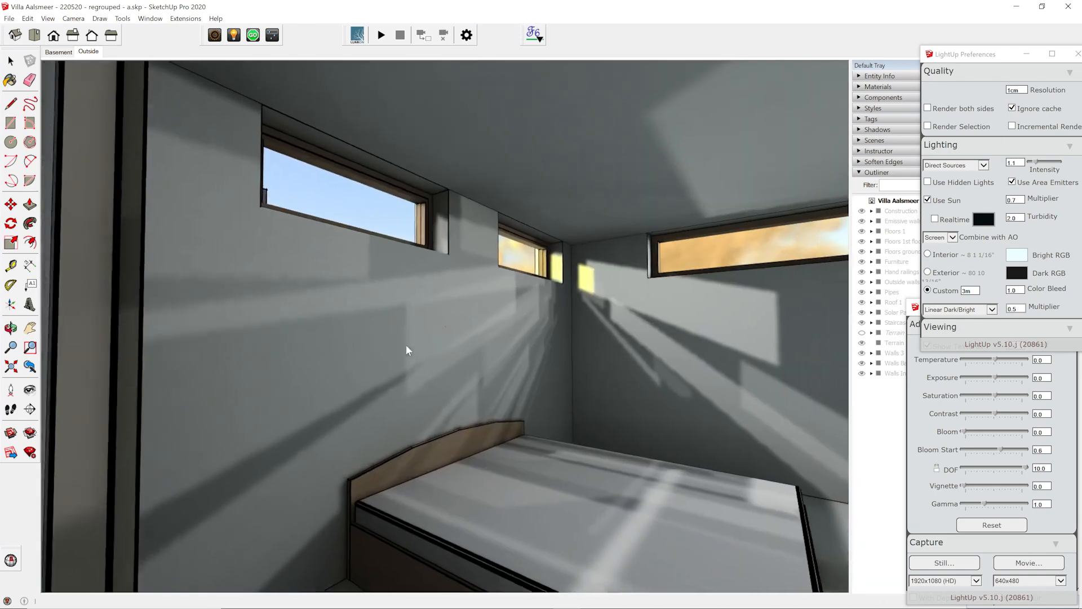
drag(406, 343, 623, 248)
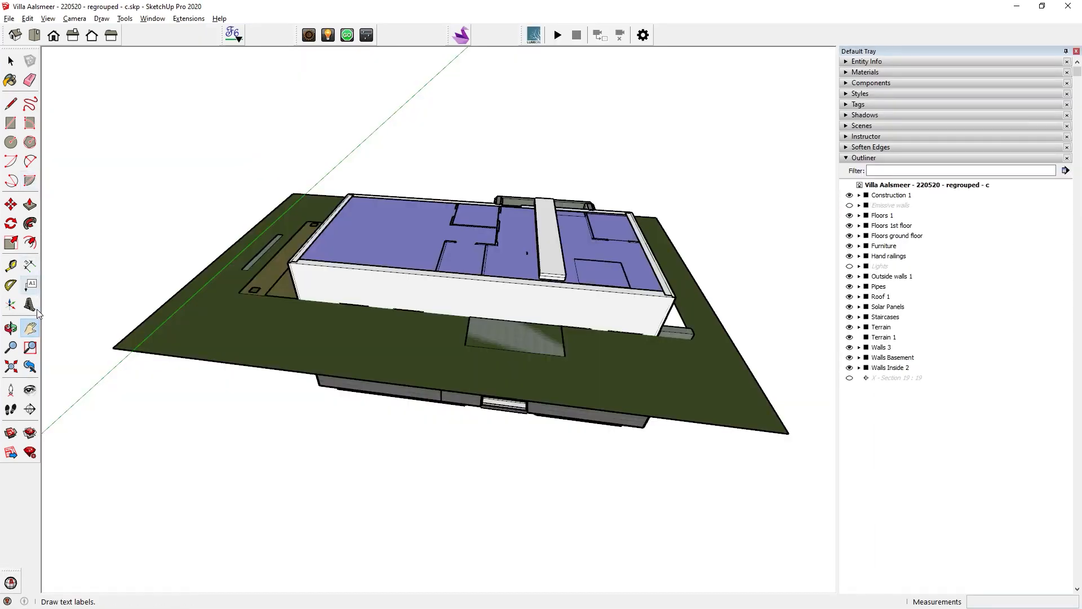
Place a horizontal section plane through the villa to open up its rooms
click(30, 409)
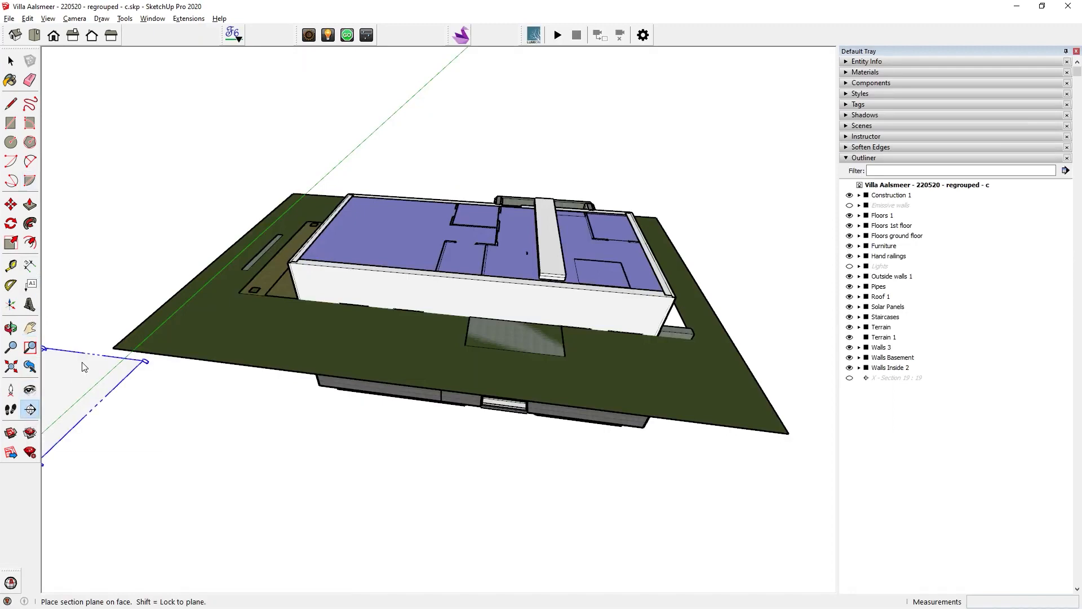
click(108, 332)
click(1037, 508)
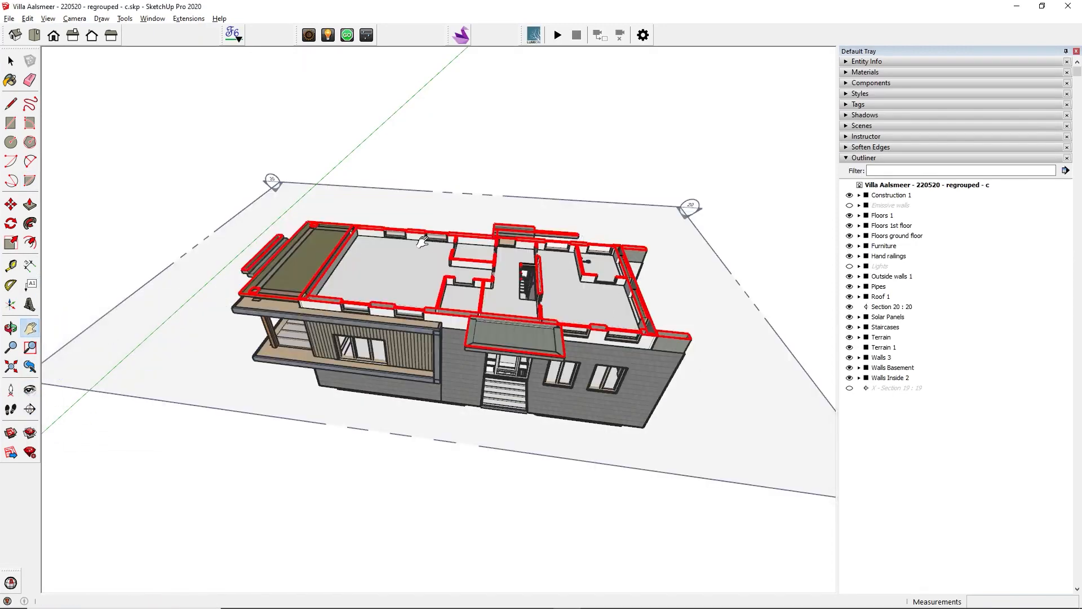
Place a LightUp point light in the large room opened by the section plane, near its windows
scroll(386, 232, up, 5)
middle_drag(350, 247, 398, 357)
scroll(398, 357, up, 5)
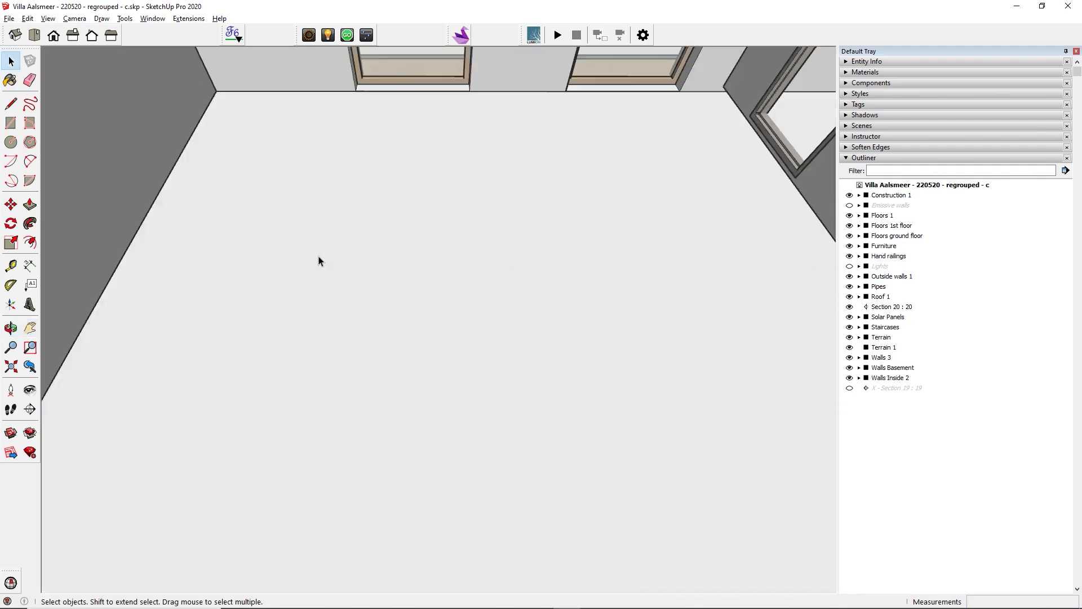
click(327, 36)
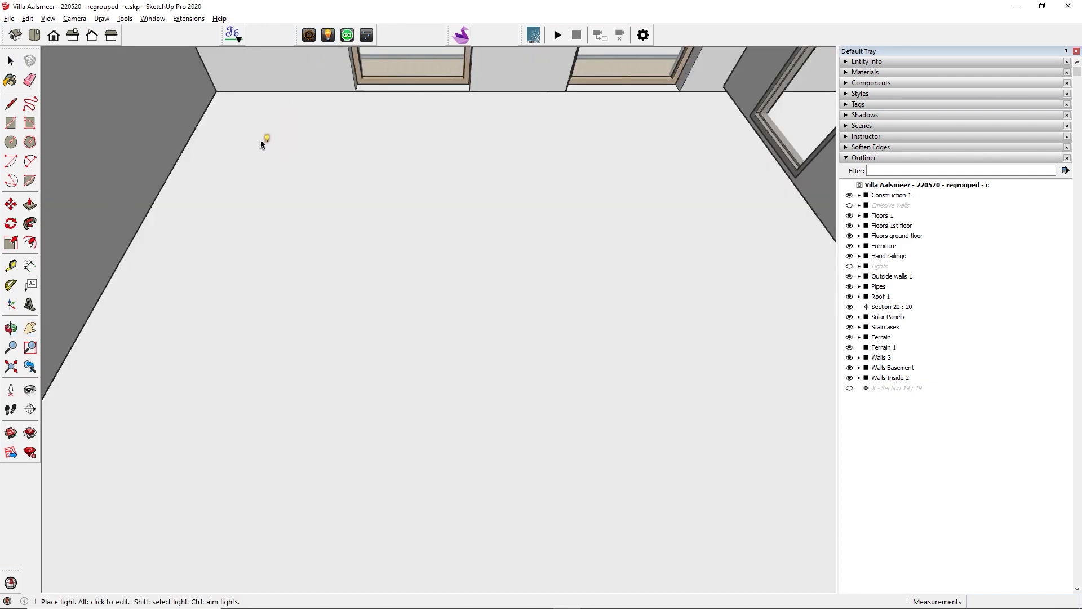
click(261, 140)
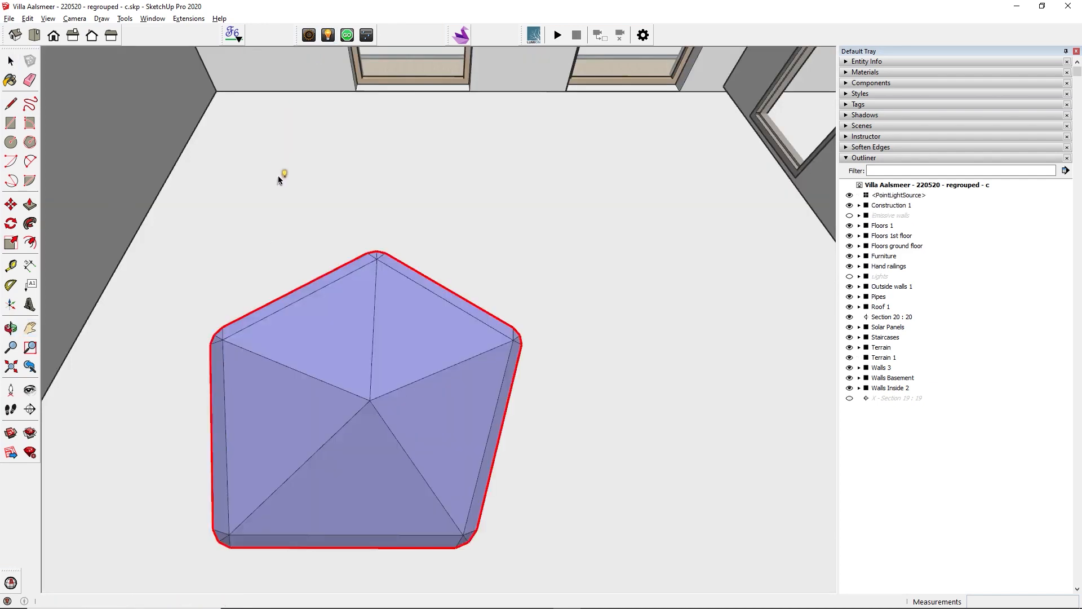
Move the point light to the room's corner by the windows and copy it 14' 1 9/16" across to the opposite side
scroll(278, 176, down, 5)
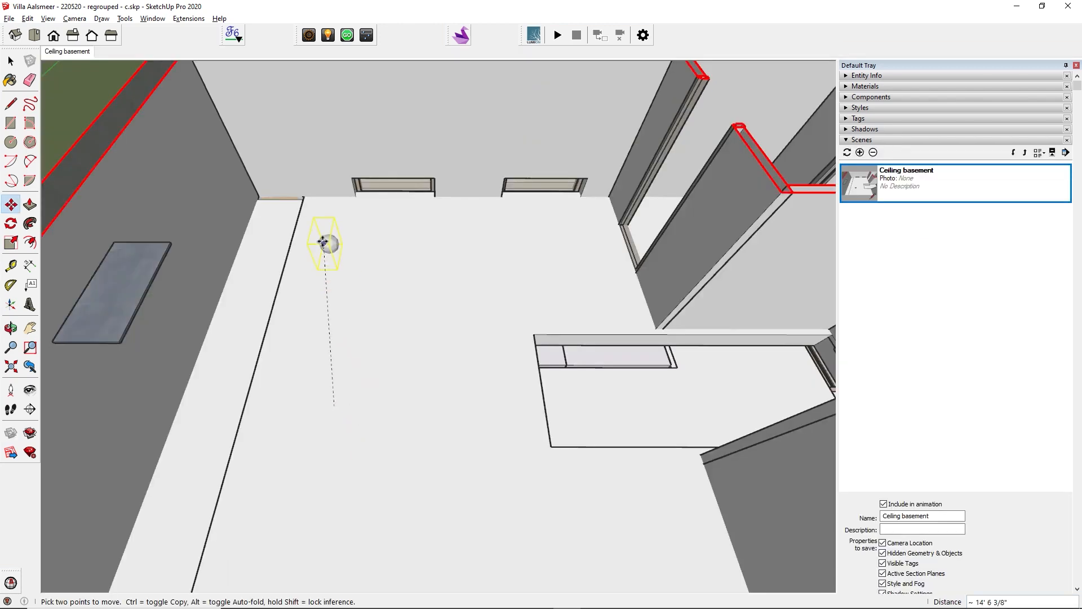
key(ctrl)
click(322, 251)
click(597, 249)
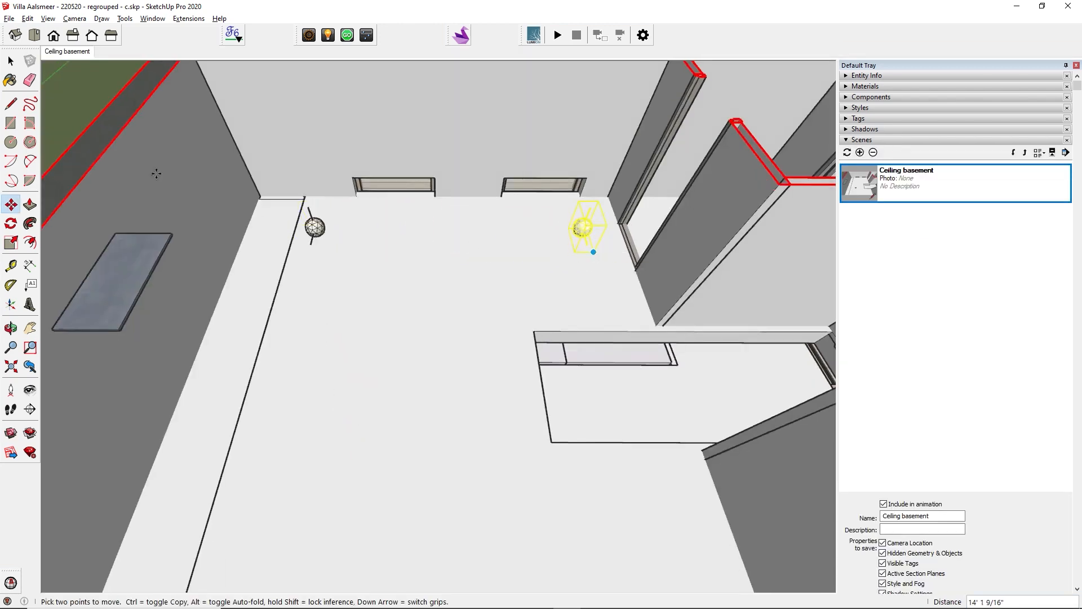
Copy the point lights along the length of the room to form further rows
key(space)
key(m)
click(303, 252)
key(ctrl)
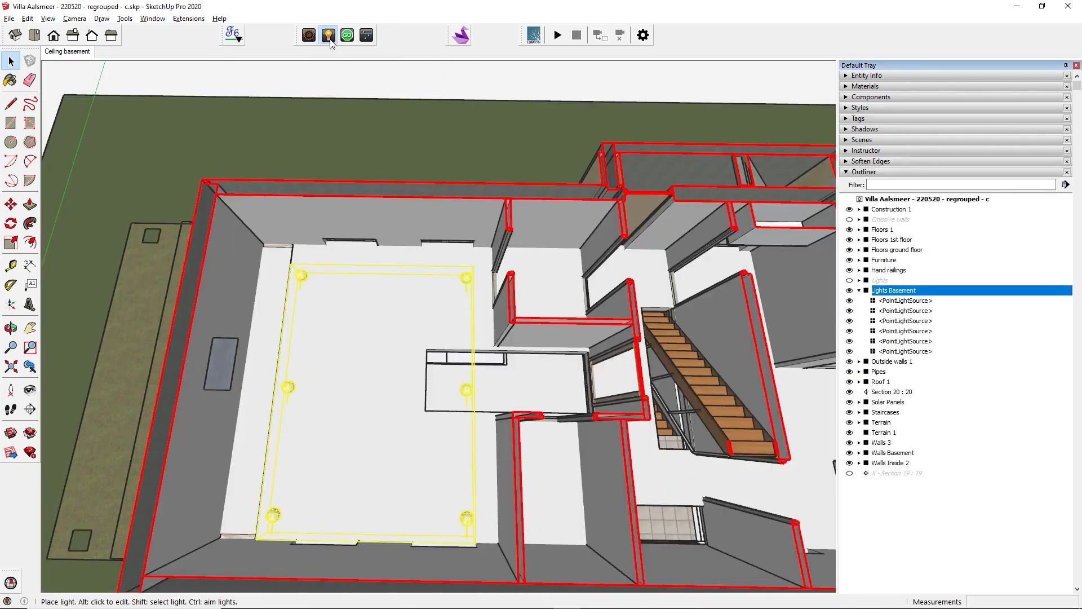
Open the IES file chooser for a Lights Basement point light near the windows and select Philips profile ColorBurst_Powercore_41D_LTL18429_030910.ies
click(328, 35)
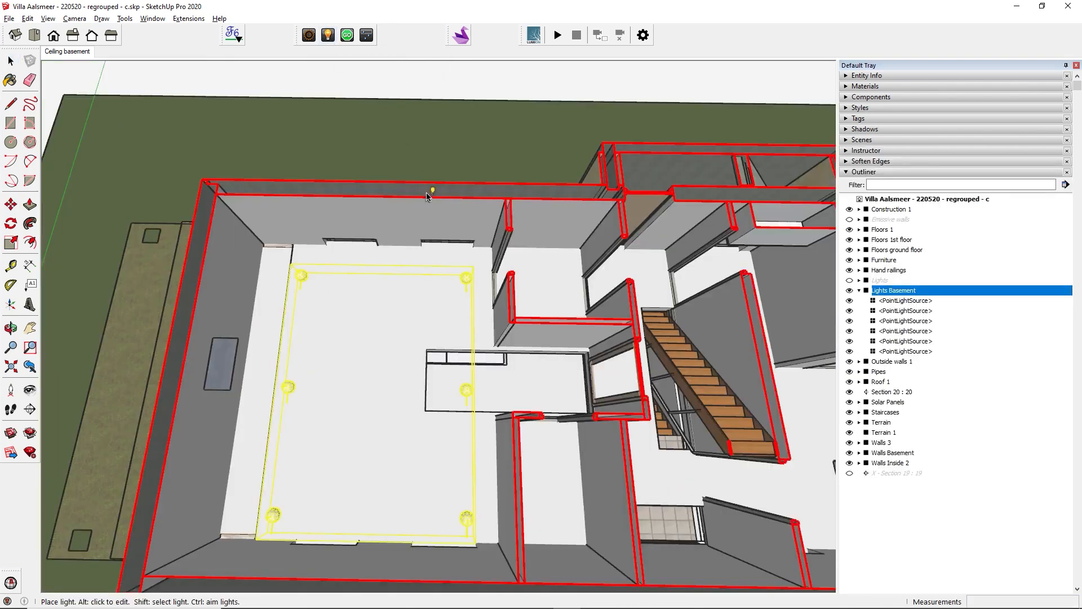
alt+click(467, 277)
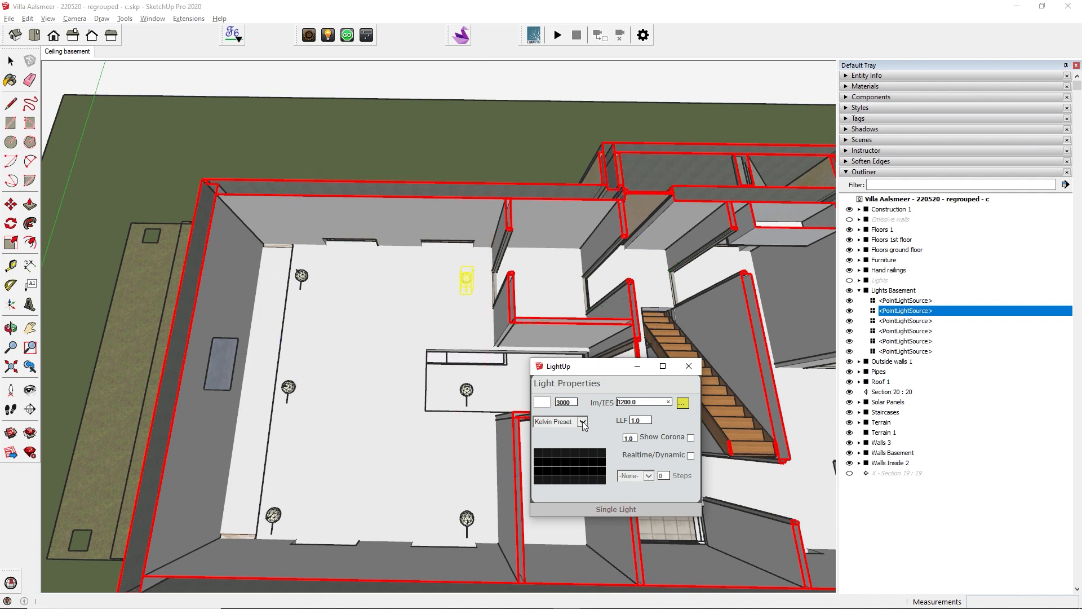
click(682, 402)
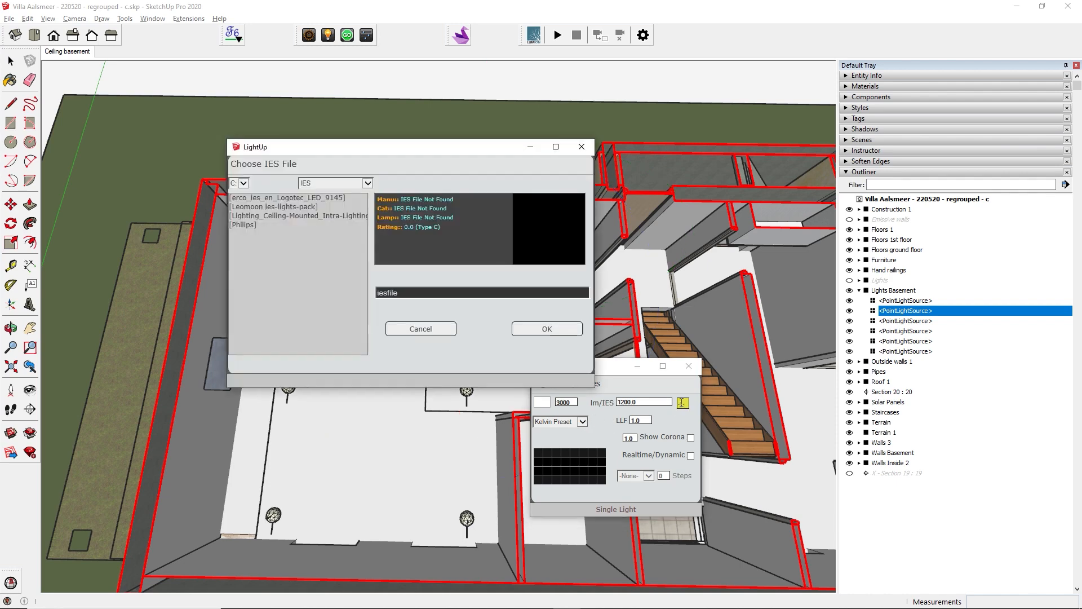
click(275, 225)
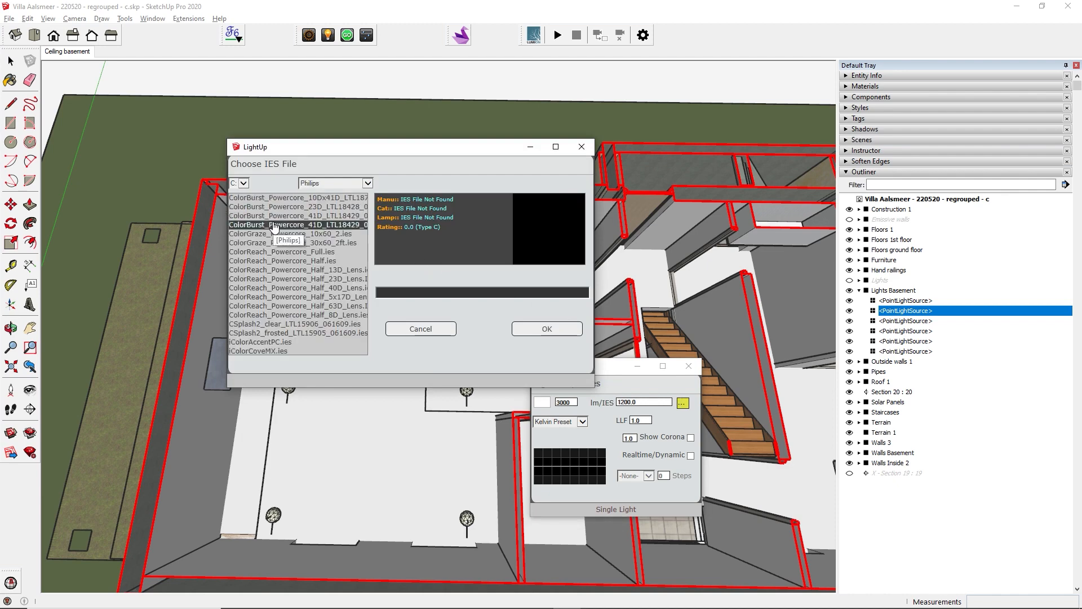
click(274, 225)
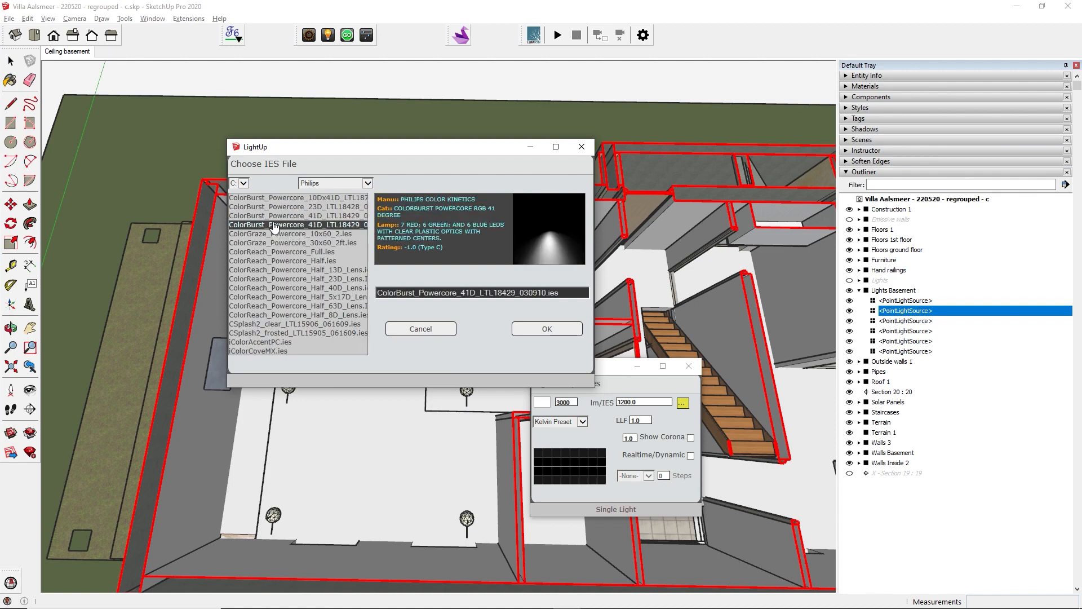
Switch to the web browser, search for IES light profiles and download LeoMoon's free IES Lights Pack
text(I)
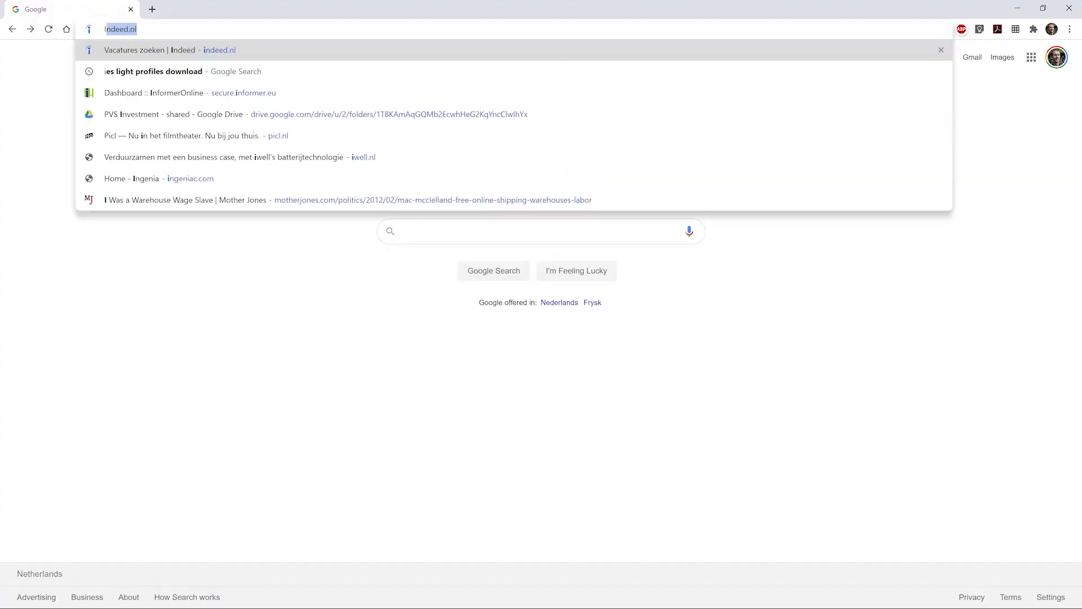
text(ES)
key(Return)
click(204, 157)
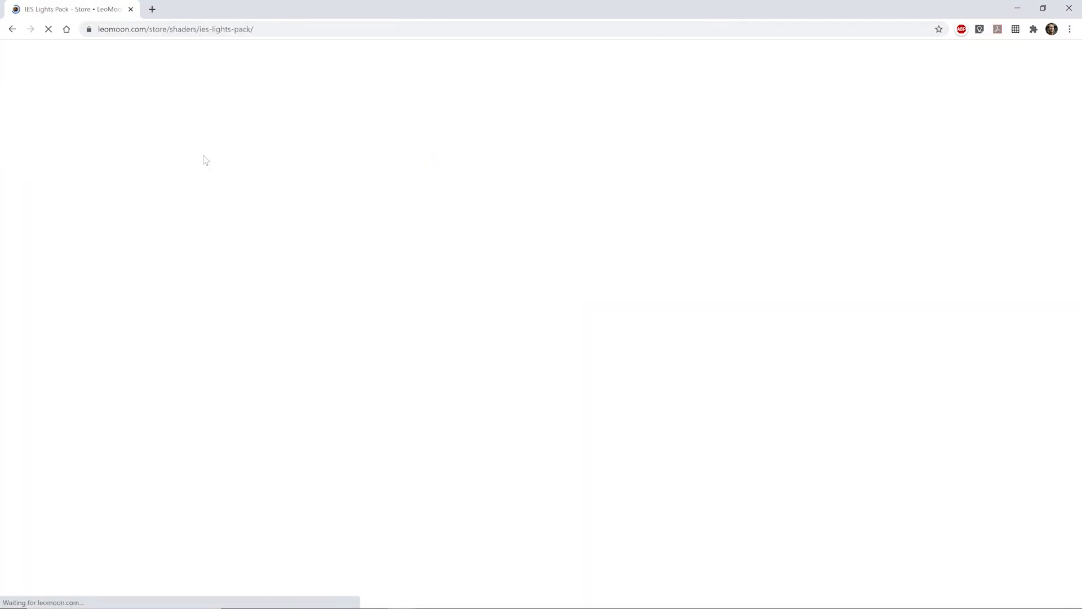
scroll(904, 345, down, 9)
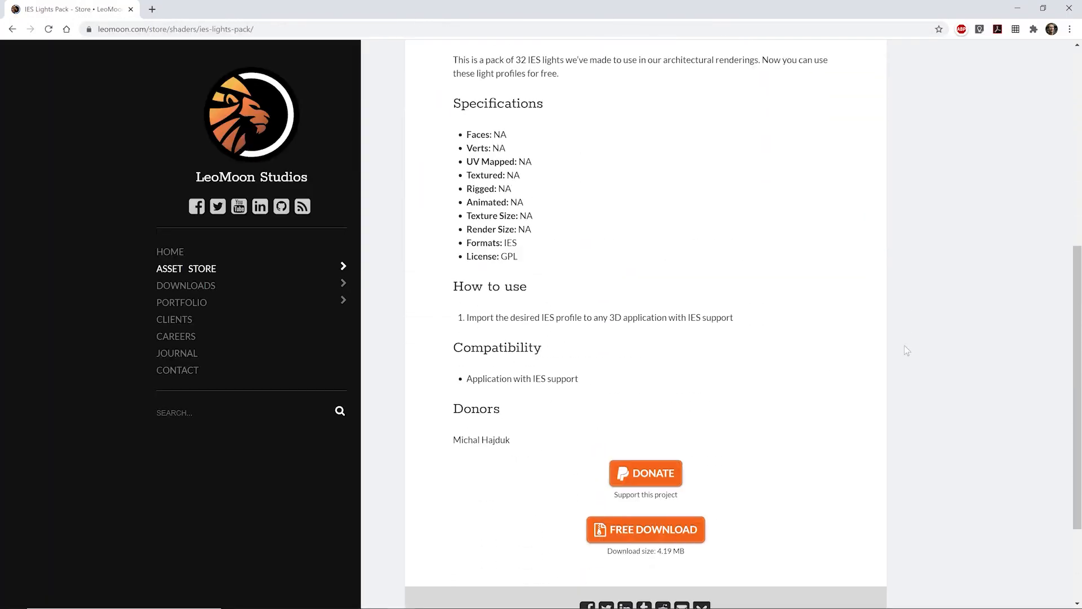
click(624, 530)
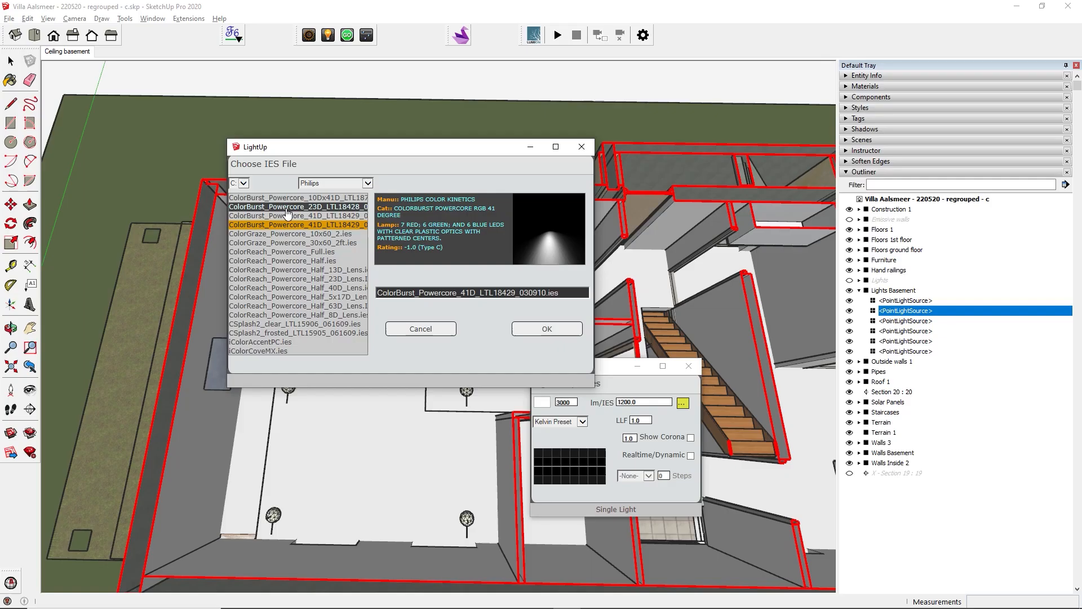
Preview the Philips profile ColorBurst_Powercore_23D_LTL18428_030910.ies and select the 41D profile listed below it
click(287, 211)
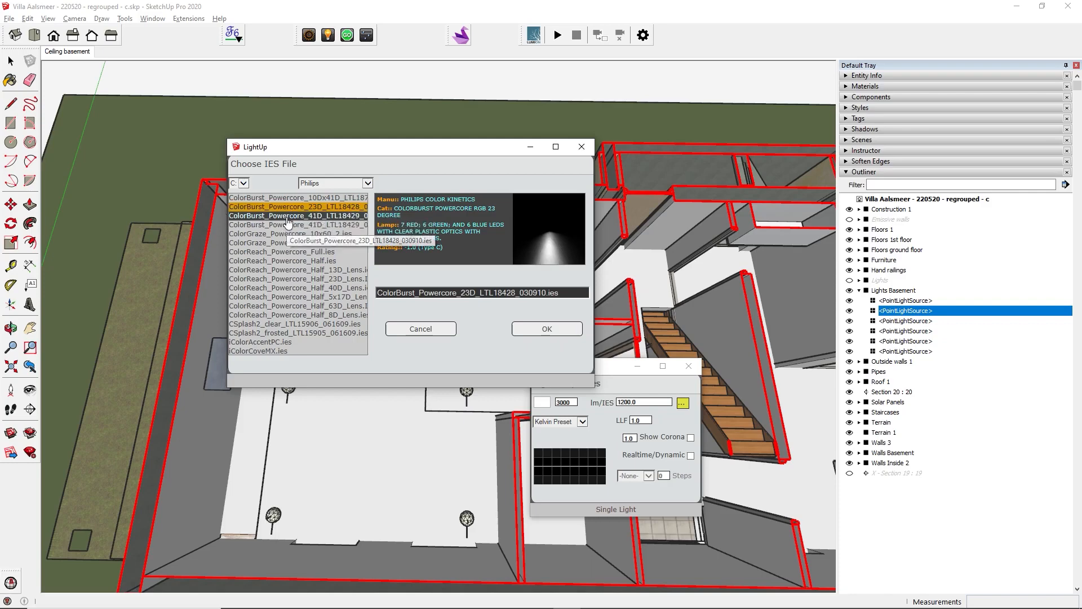
click(288, 216)
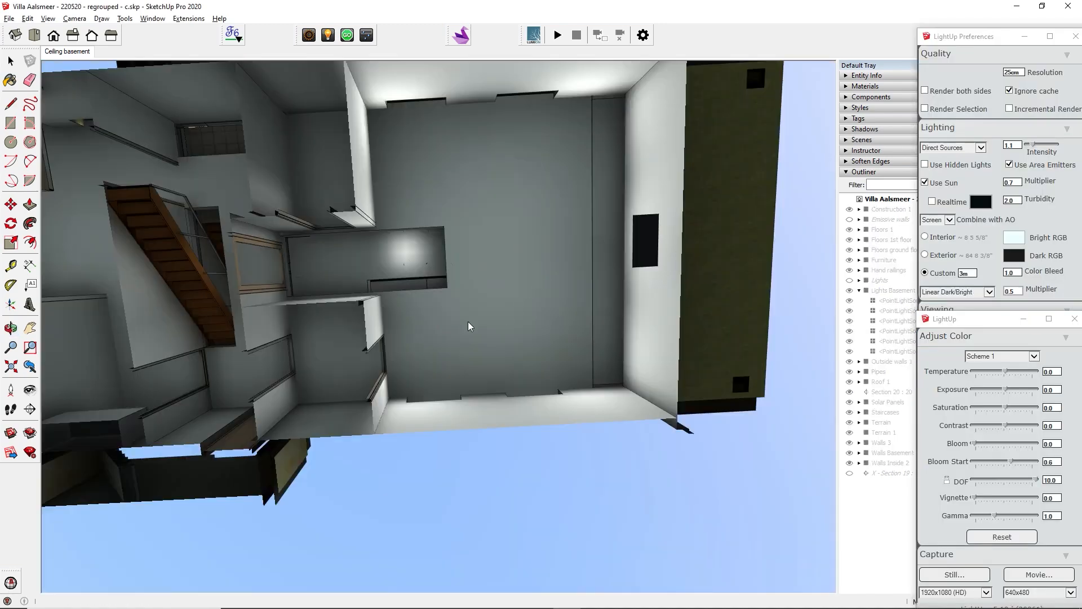
Examine the LightUp render of the basement rooms from different angles to check the light patterns
middle_drag(469, 322, 529, 293)
mouse_move(512, 246)
middle_down()
mouse_move(588, 356)
mouse_move(603, 451)
middle_up()
middle_drag(567, 367, 582, 471)
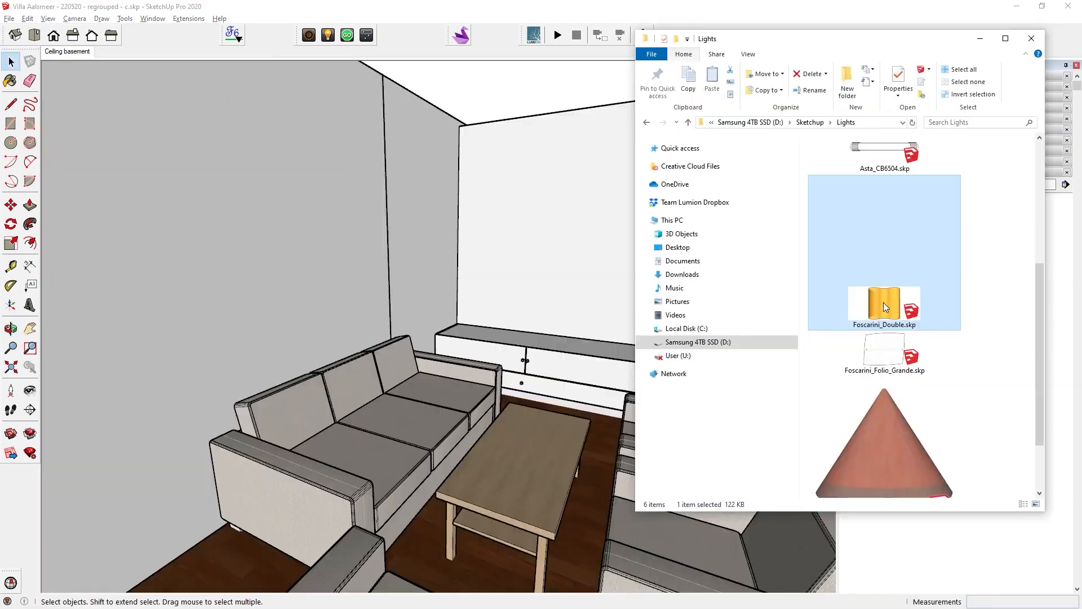
Place the Foscarini_Double.skp lamp on the wall above the sofa and copy its point light sideways inside the shade
drag(884, 307, 509, 258)
drag(344, 252, 311, 242)
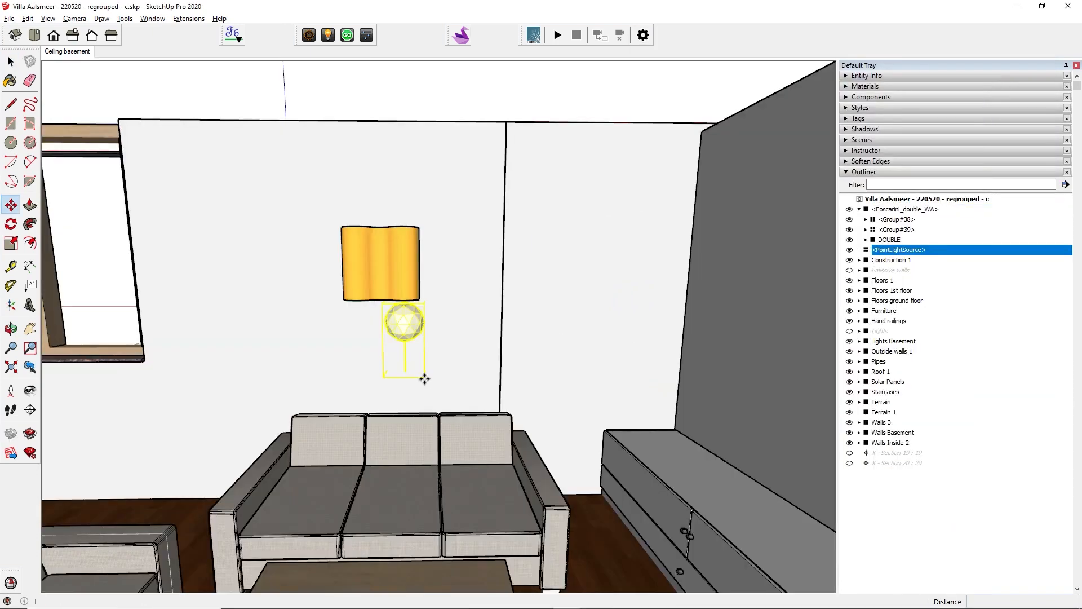
click(425, 376)
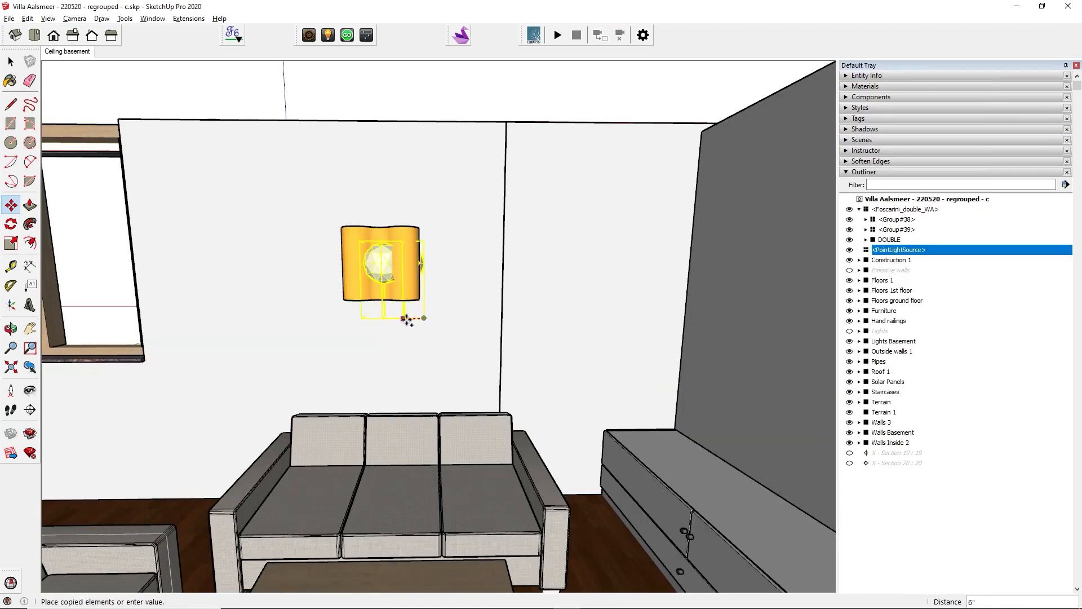
click(374, 322)
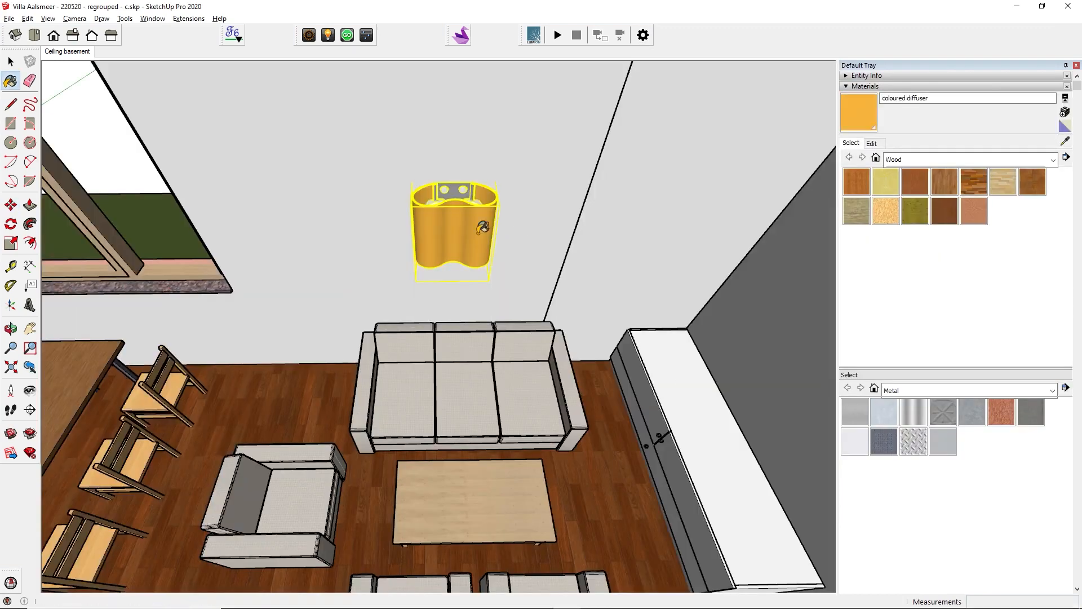
Reduce the lamp's coloured diffuser material to about 84 opacity and render the room with LightUp
click(871, 143)
drag(924, 317, 915, 316)
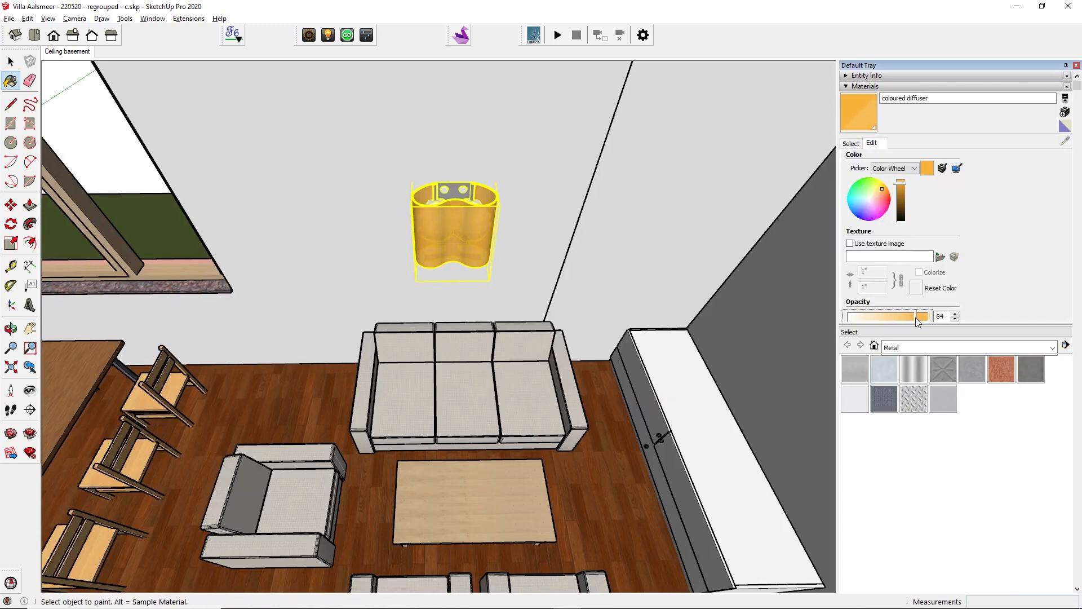
click(346, 35)
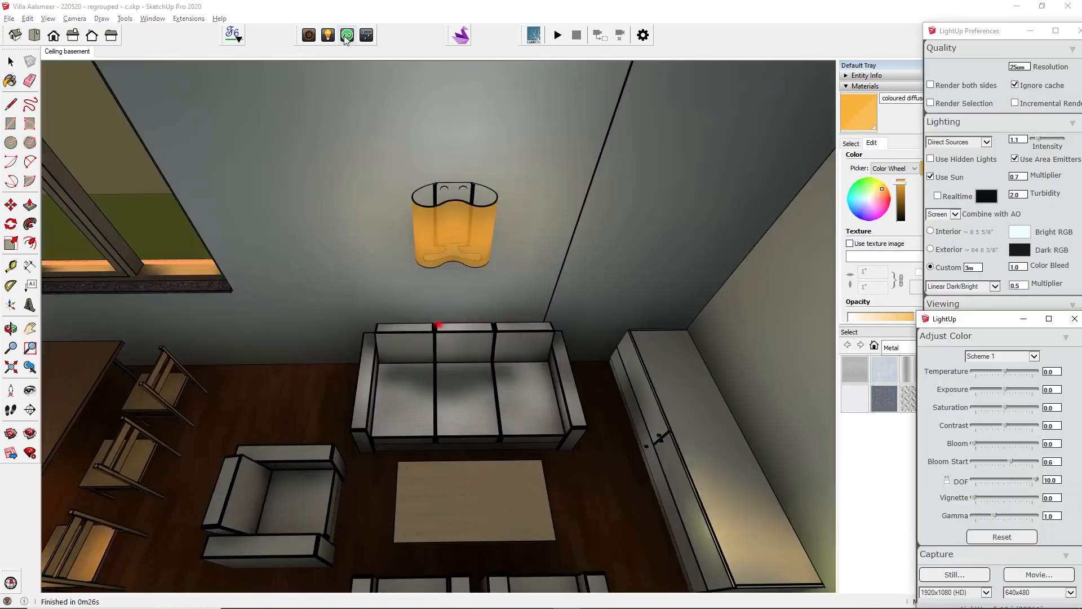
Combine the wall lamp and its two point lights into a component named Light Wall
drag(382, 156, 506, 278)
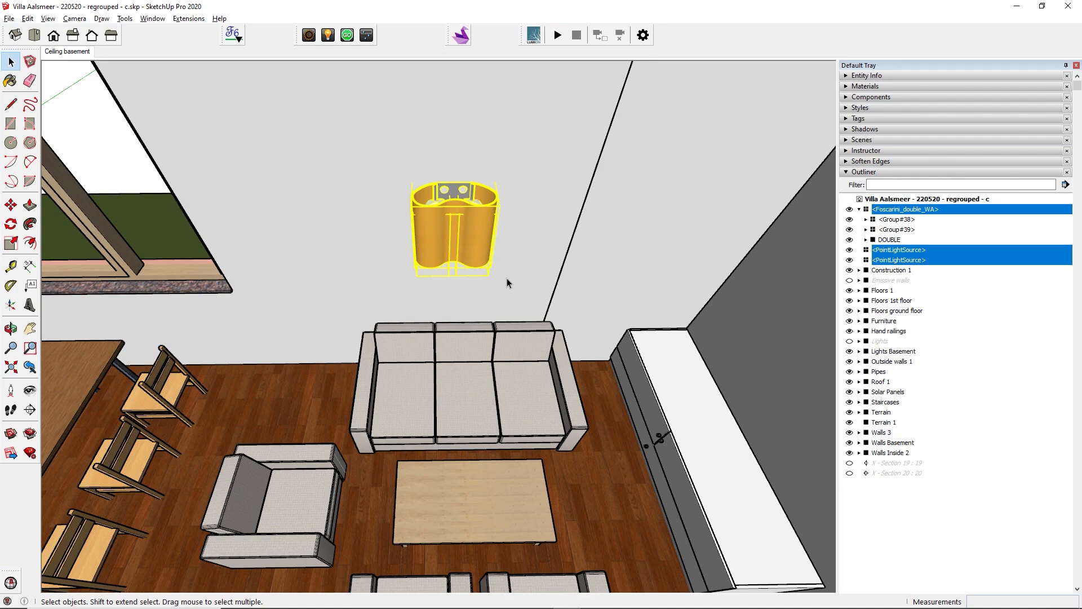
right_click(482, 243)
click(516, 333)
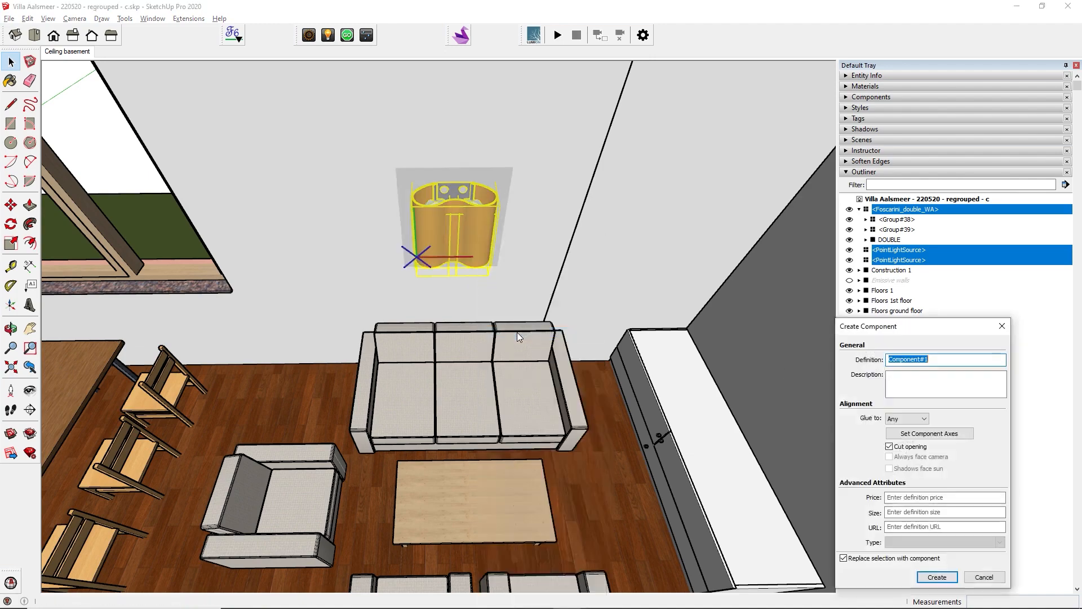
text(Light Wall)
key(Return)
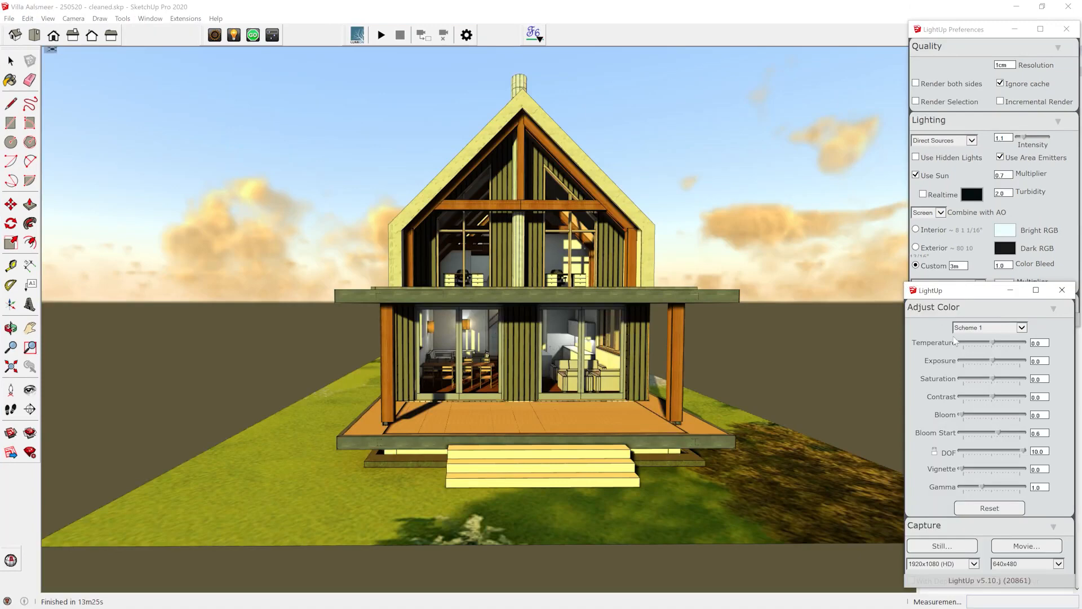
Export the baked model as a single layer to the LightUp Export 8 folder as Villa Aalsmeer - 250520.fbx
scroll(955, 340, down, 5)
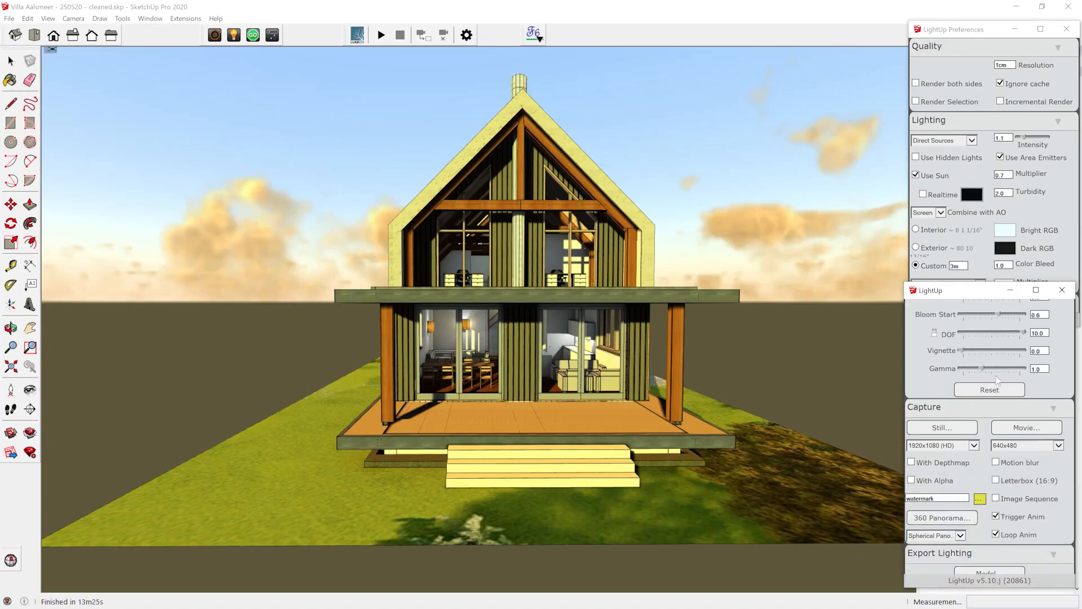
click(995, 490)
click(990, 438)
drag(412, 477, 521, 477)
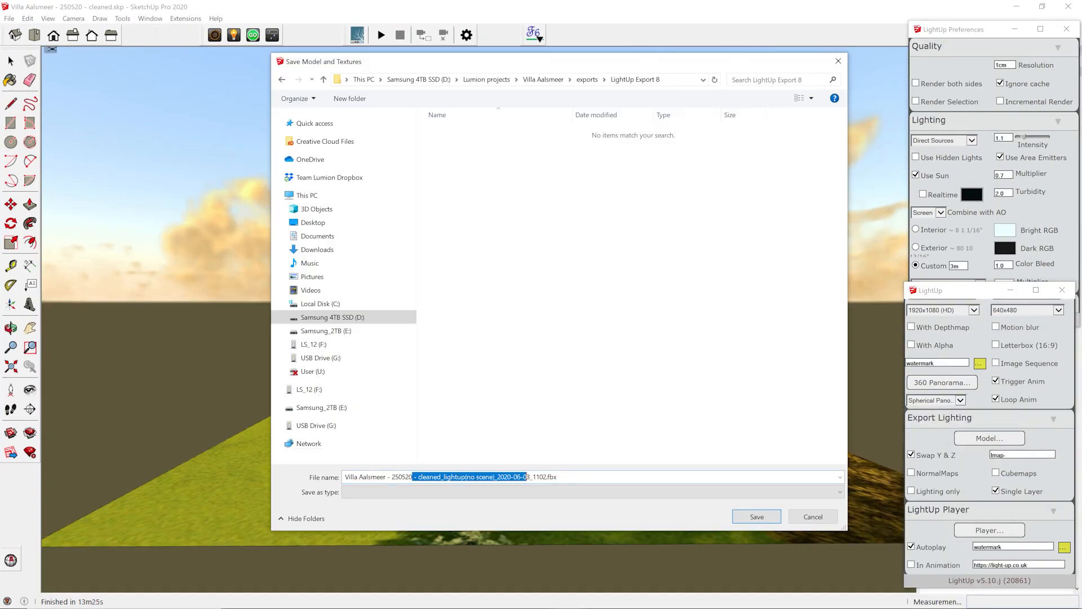
key(BackSpace)
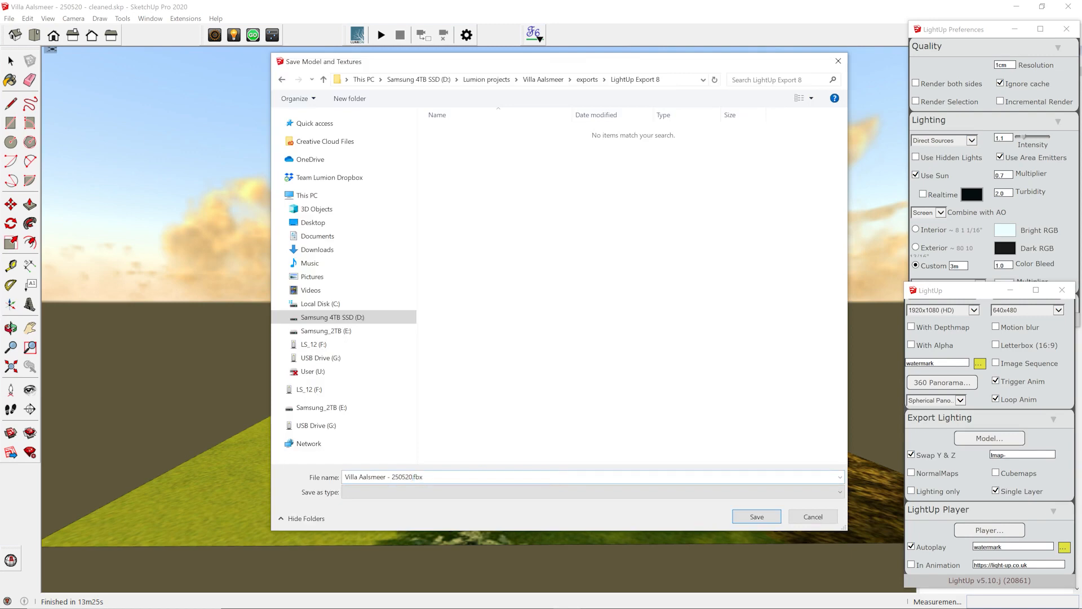
click(756, 516)
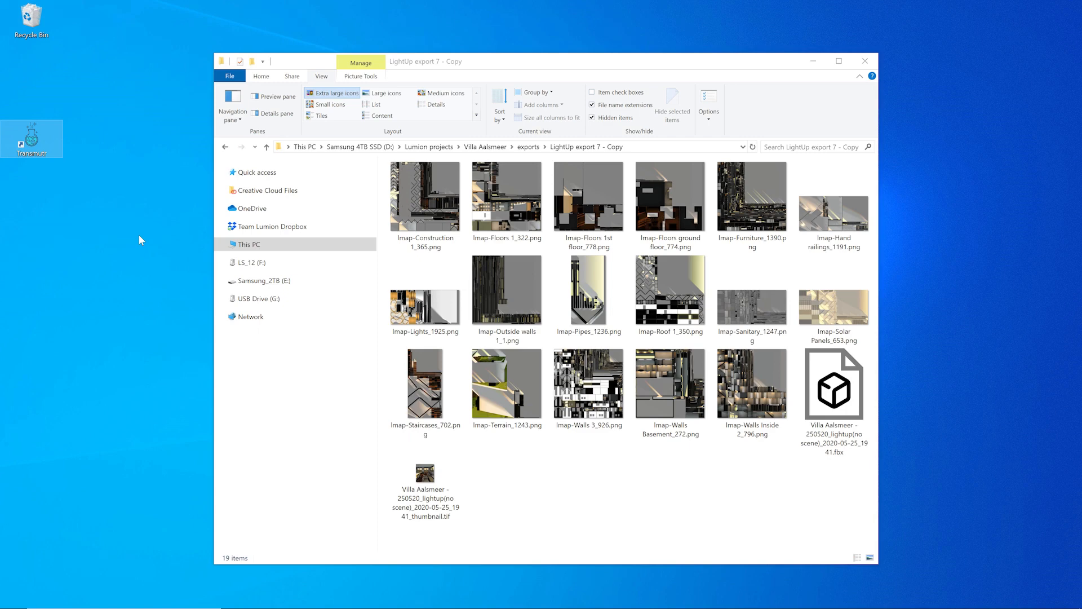
Open Transmutr and load Villa Aalsmeer - 250520_lightup(no scene)_2020-05-25_1941.fbx from the LightUp export 7 - Copy folder
double_click(33, 141)
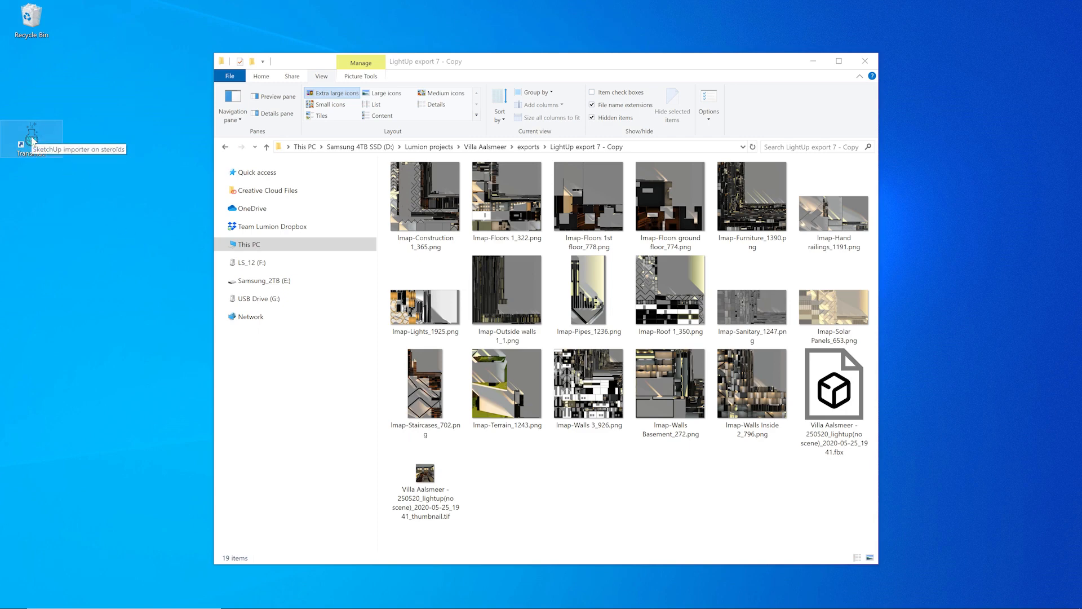
drag(482, 70, 679, 39)
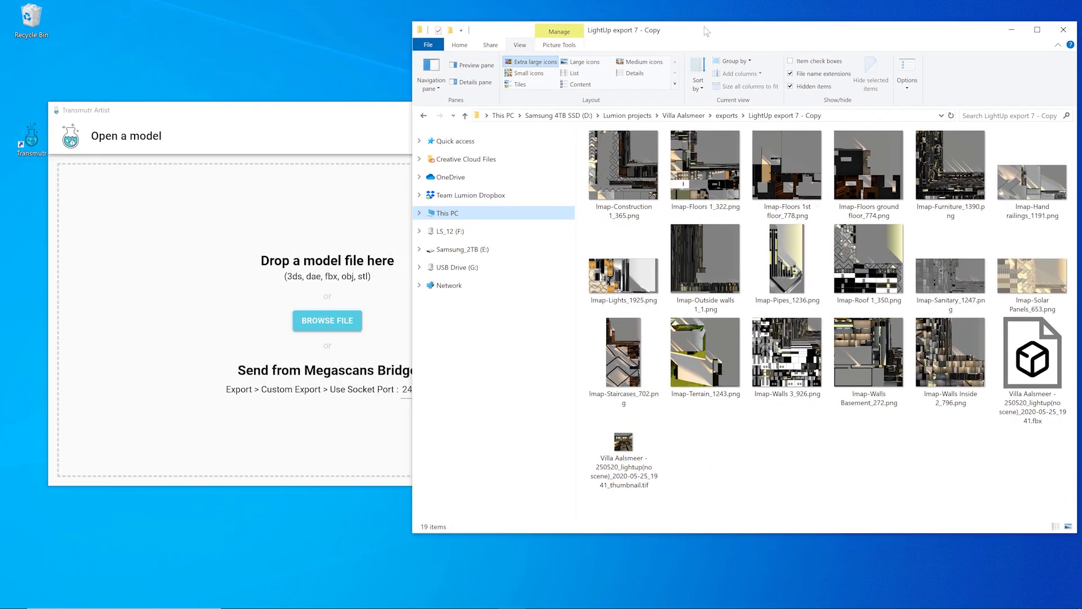
drag(1033, 364, 288, 372)
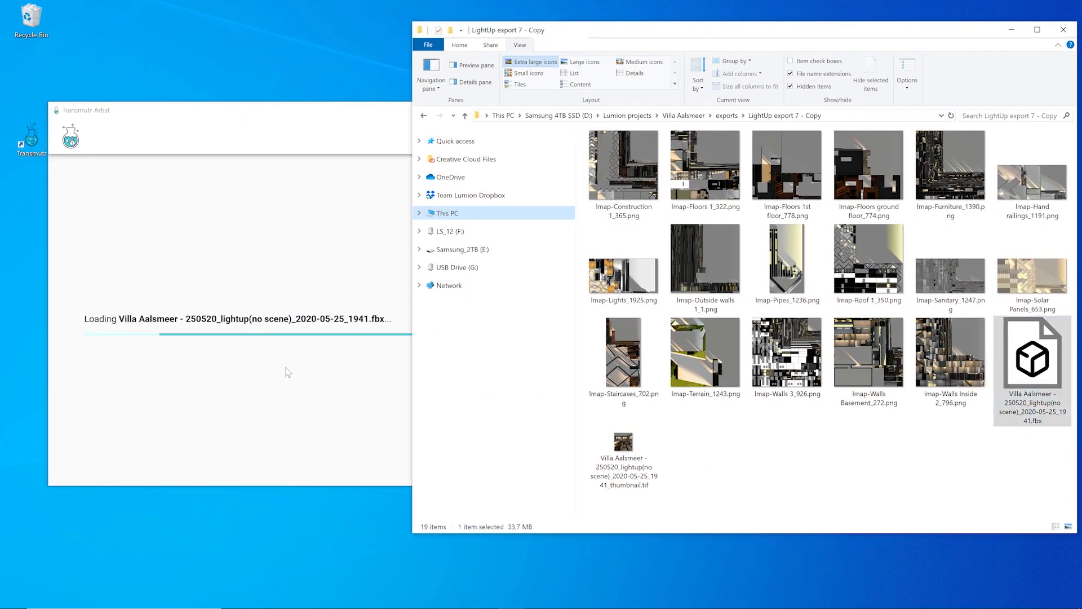
click(290, 119)
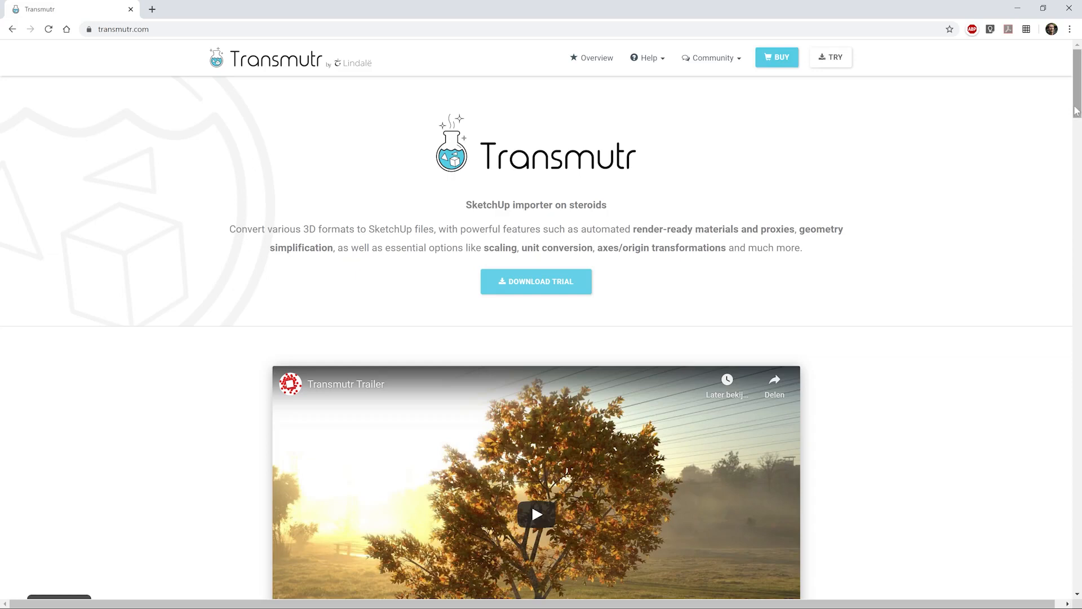
Look through the feature overview on the Transmutr website
drag(1077, 111, 1076, 212)
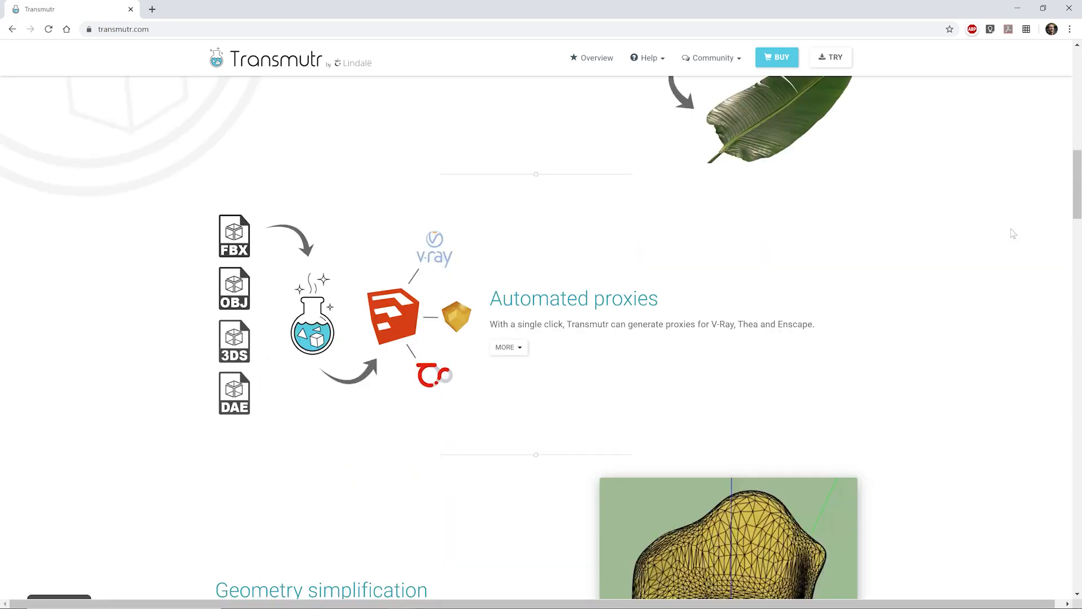
Return to Transmutr and set the imported villa's up axis to +Y and units conversion to cm
scroll(1012, 234, down, 7)
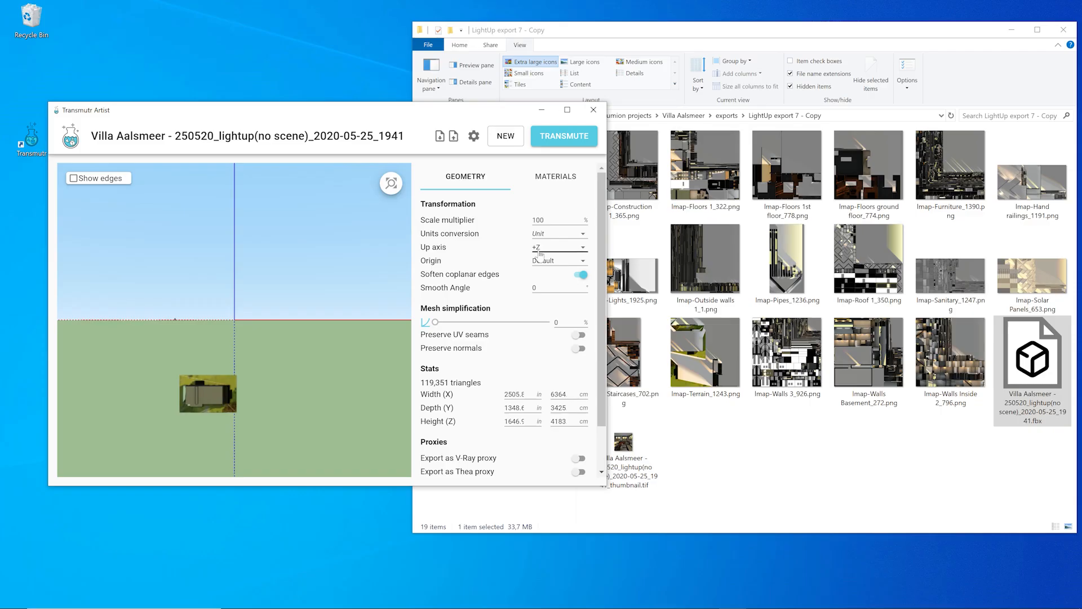
click(540, 253)
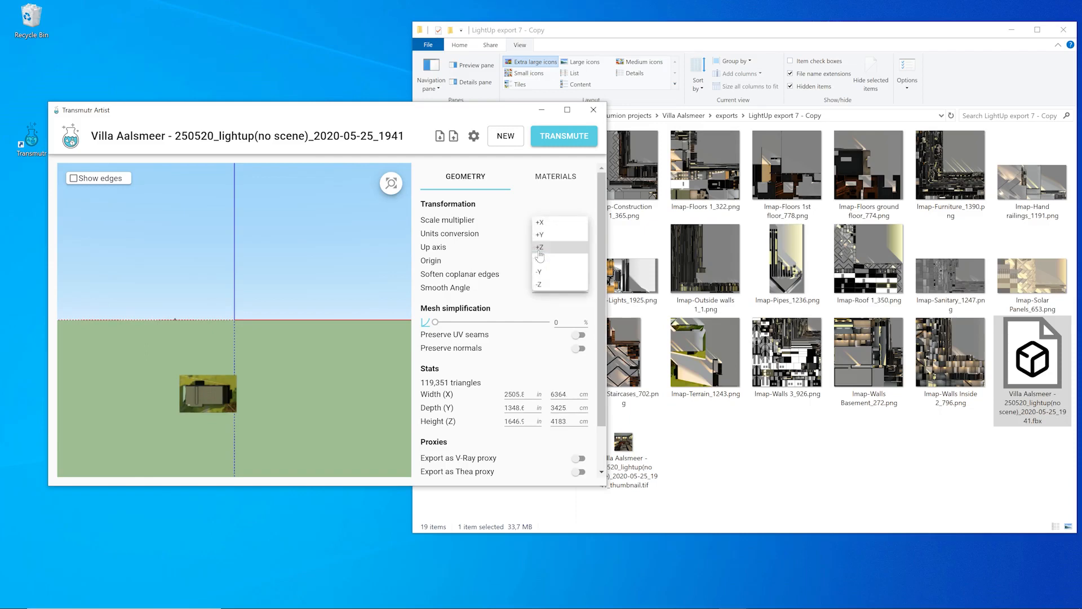
click(540, 239)
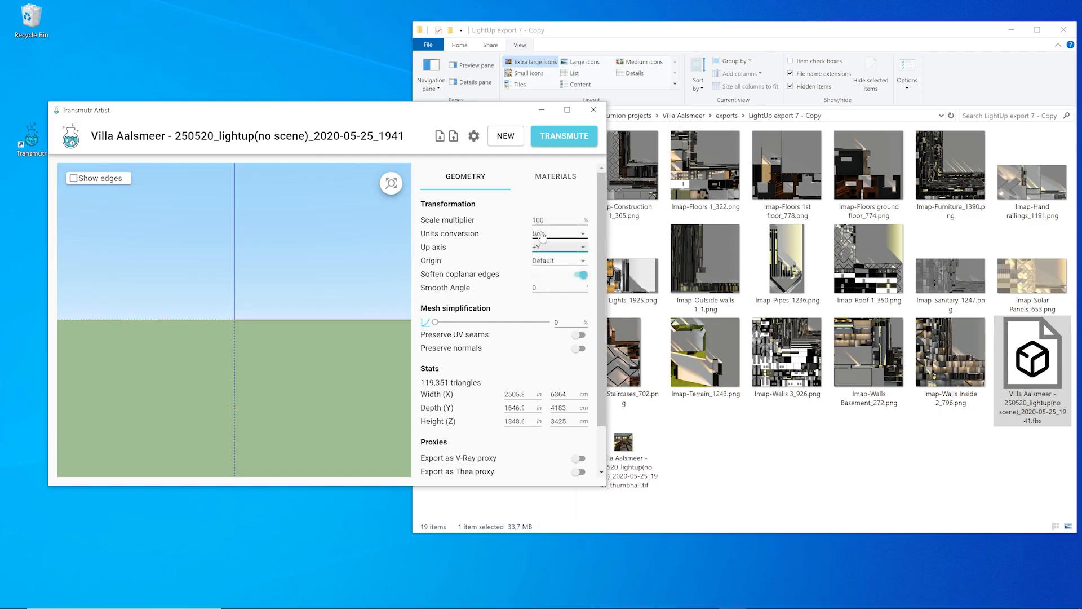
click(542, 236)
click(545, 286)
Check the villa in an enlarged preview and transmute it to Villa Aalsmeer - 250520_lightup(no scene)_2020-05-25_1941.skp in the LightUp export 7 - Copy folder
click(391, 184)
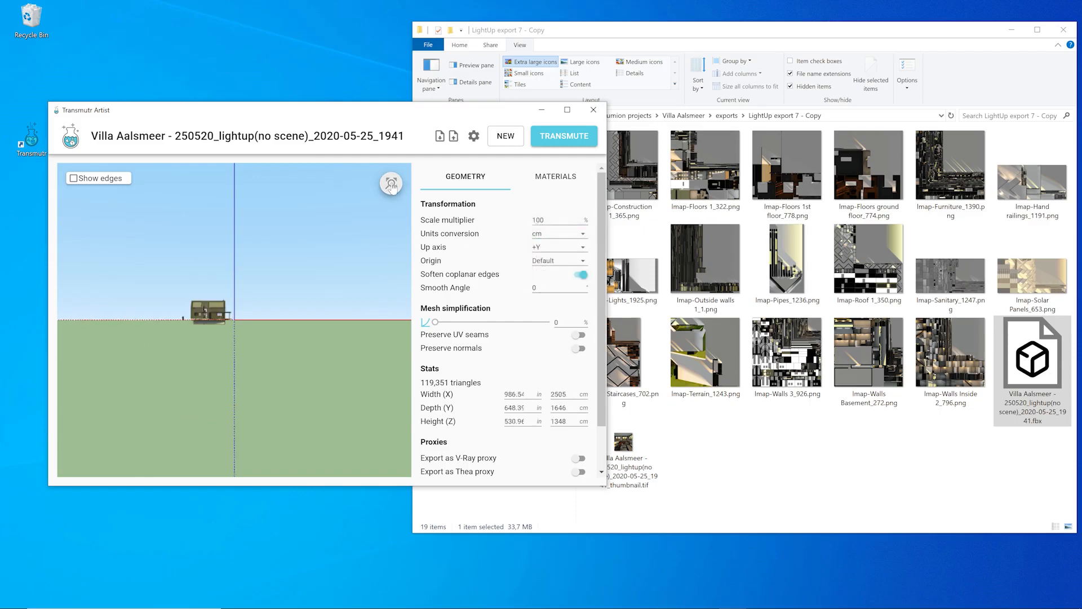
click(567, 109)
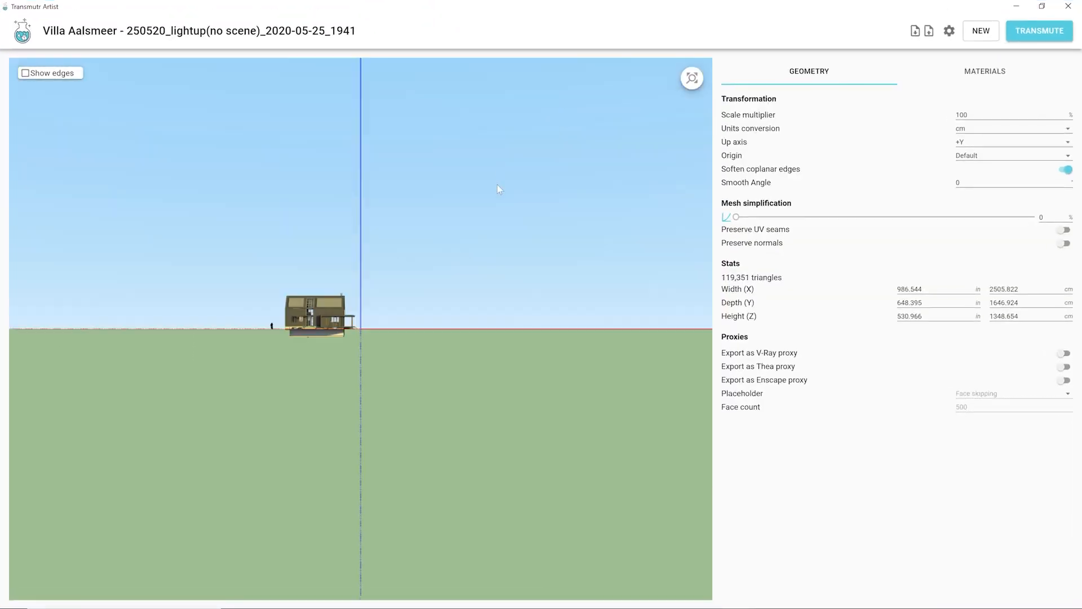
scroll(302, 281, up, 5)
middle_drag(302, 281, 229, 319)
scroll(229, 319, up, 3)
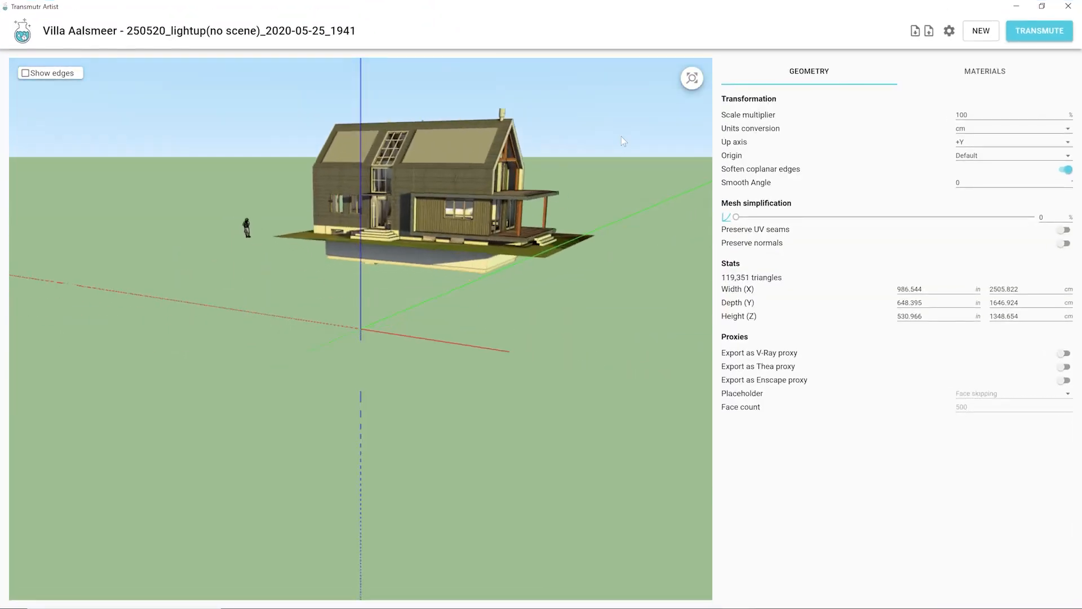
click(1037, 34)
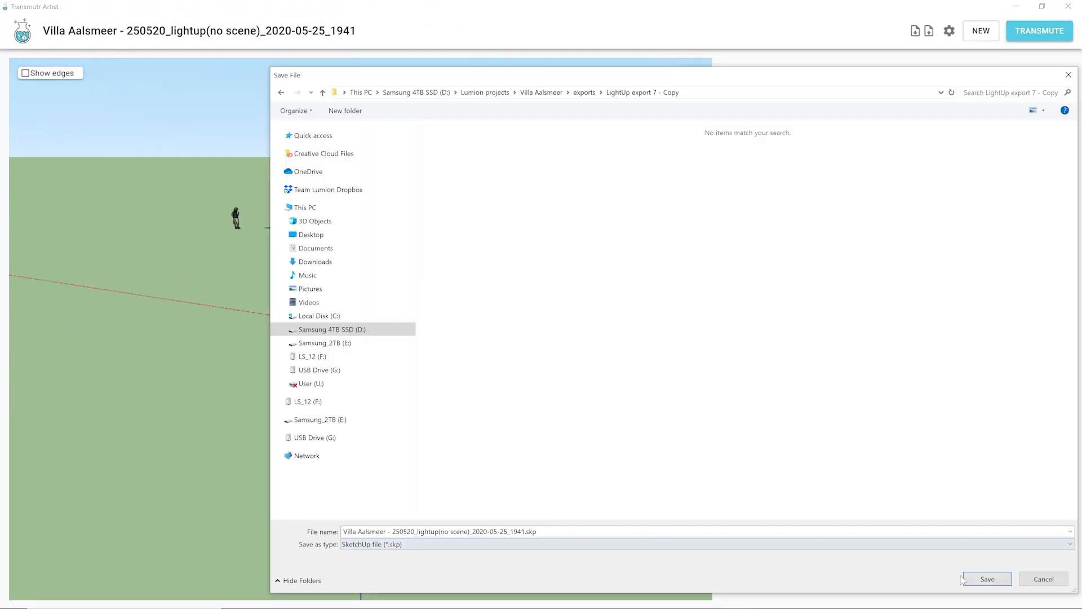
click(980, 573)
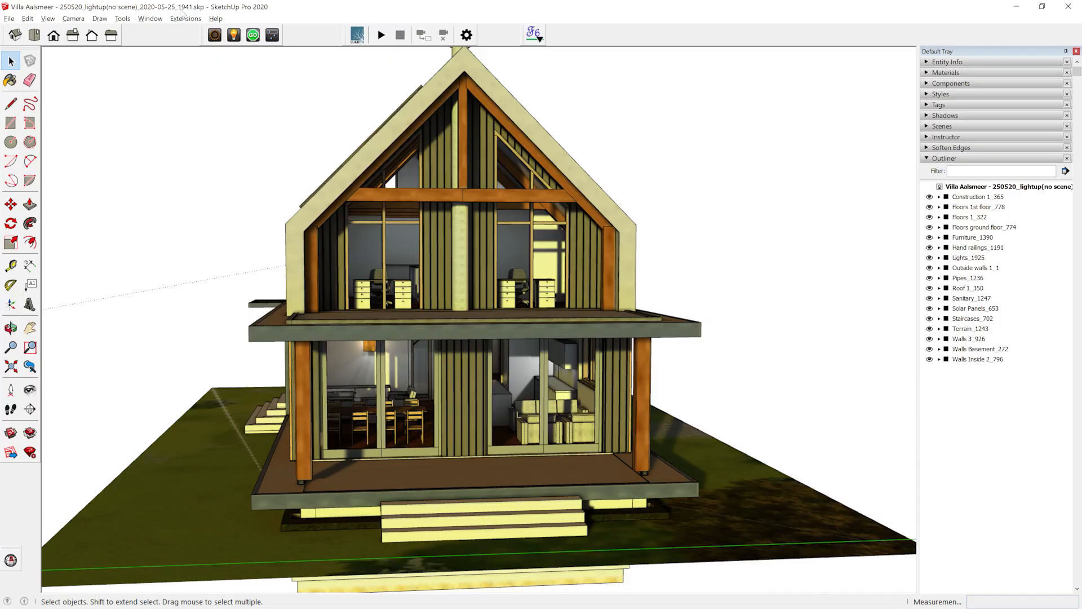
Export the converted SketchUp model as binary glTF 2.0 named Villa Aalsmeer .glb in the LightUp export 7 - Copy folder
click(185, 18)
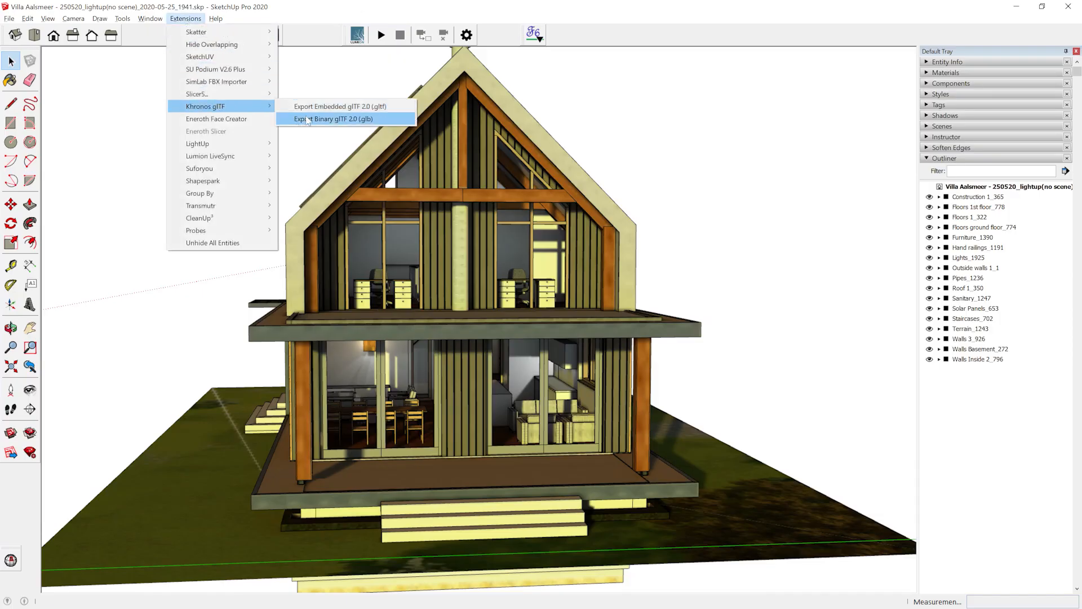
click(350, 121)
drag(375, 482, 506, 483)
key(BackSpace)
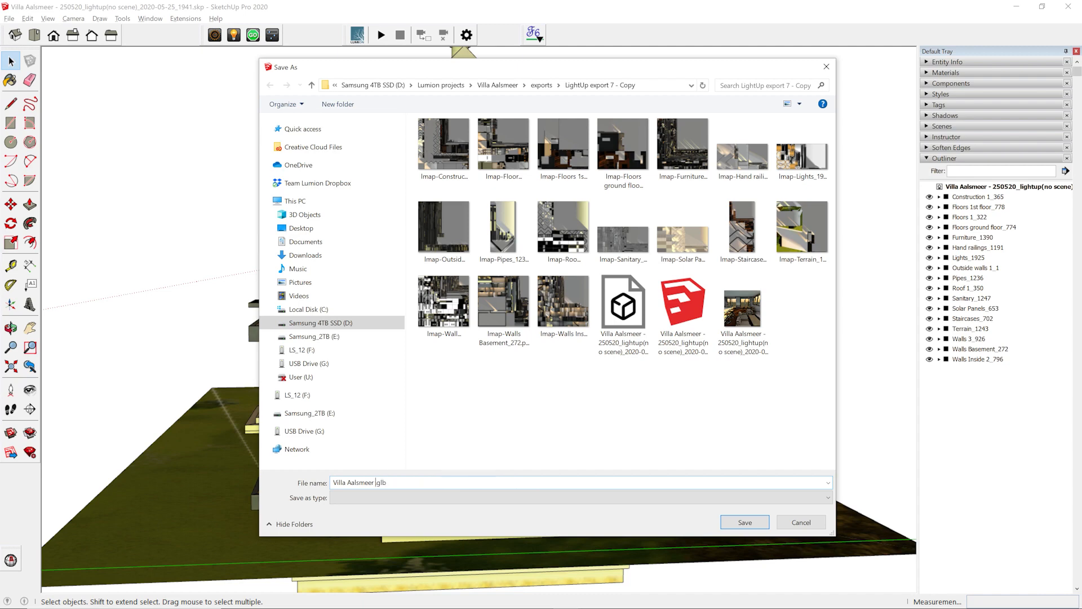
click(744, 522)
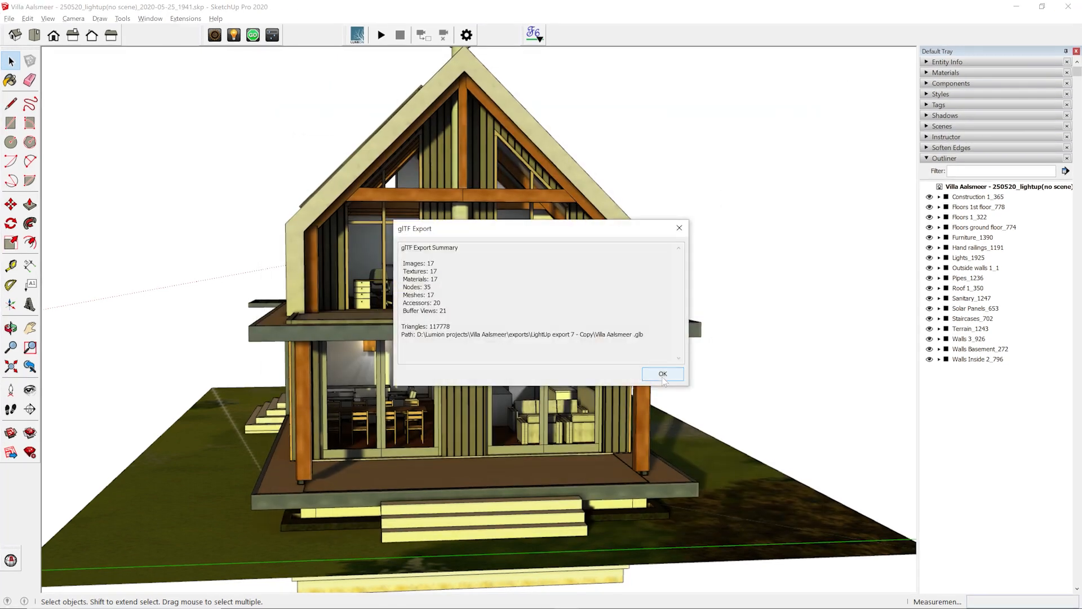
click(663, 378)
Hide every group except Floors 1st floor_778, Floors 1_322, Floors ground floor_774 and Staircases_702
click(967, 196)
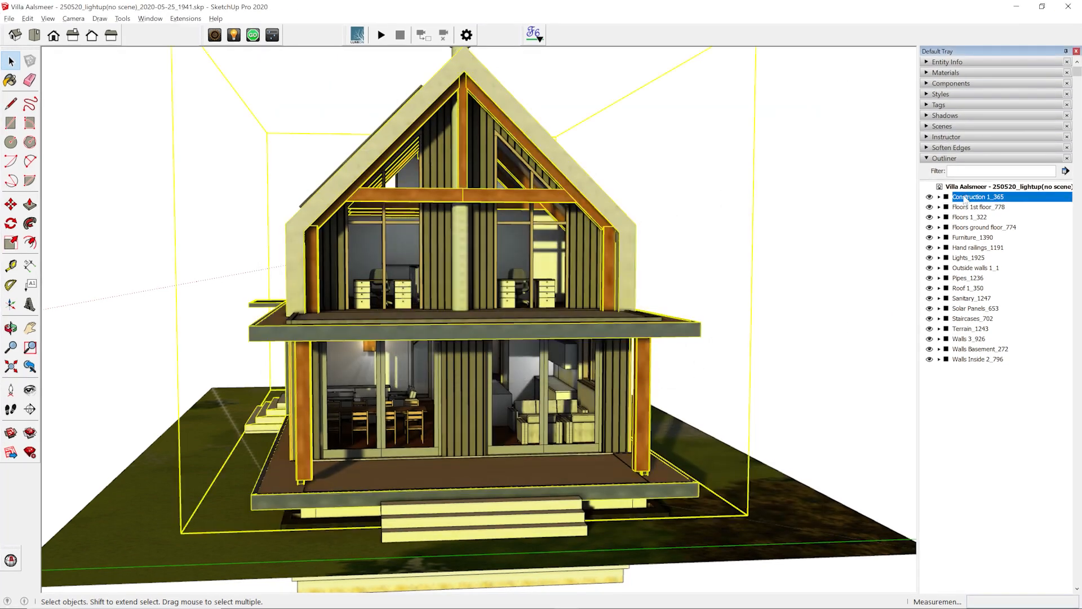
shift+click(983, 360)
ctrl+click(982, 208)
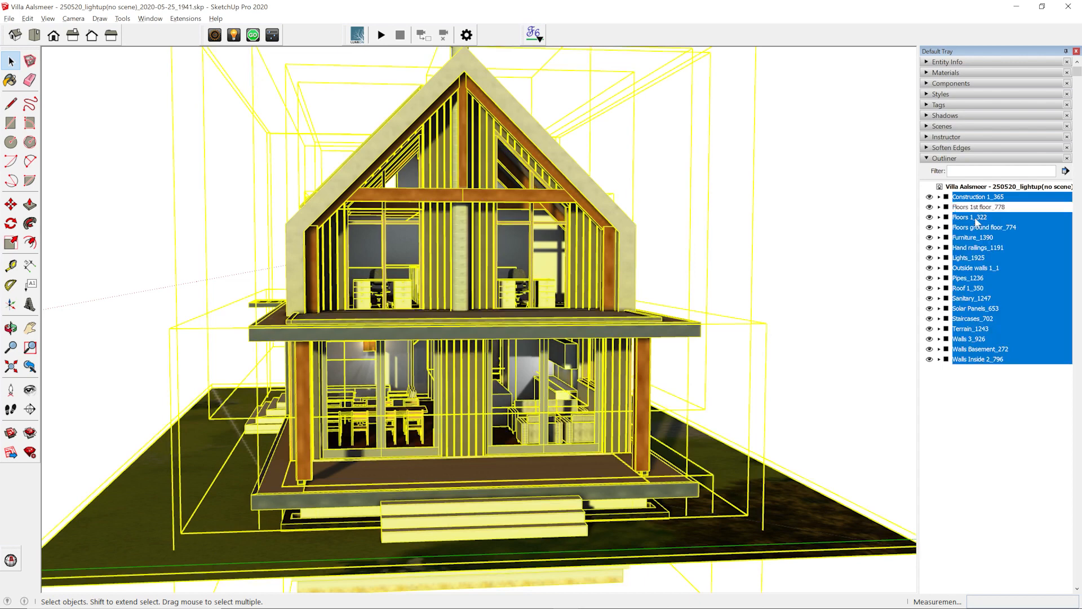
ctrl+click(976, 219)
ctrl+click(977, 228)
ctrl+click(972, 320)
right_click(973, 319)
click(968, 311)
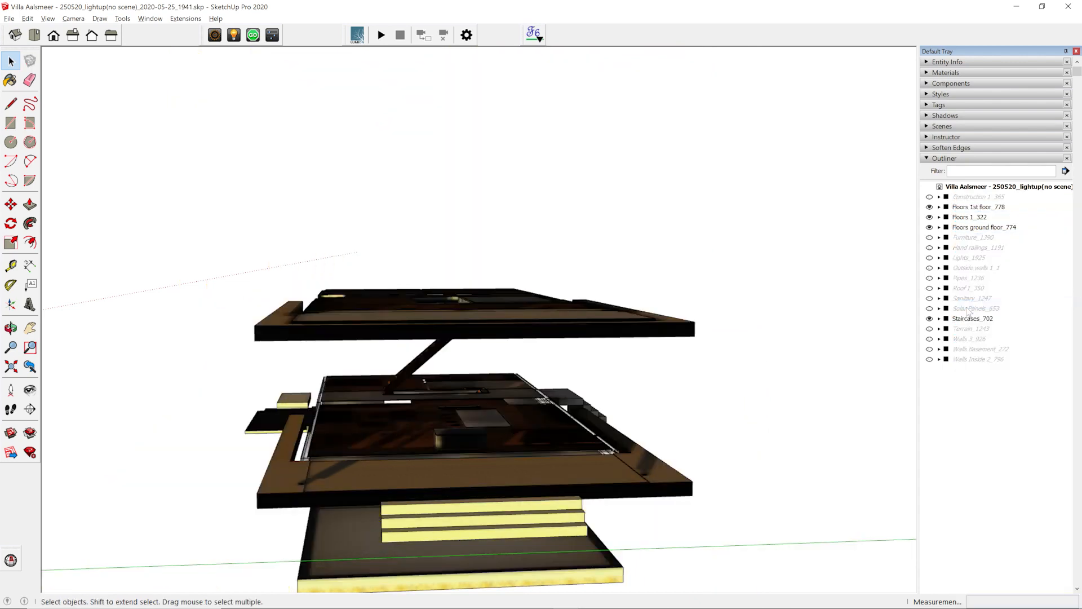
Export the visible floors and staircases as binary glTF 2.0 named Villa Aalsmeer Collision.glb
click(185, 18)
mouse_move(203, 106)
click(312, 117)
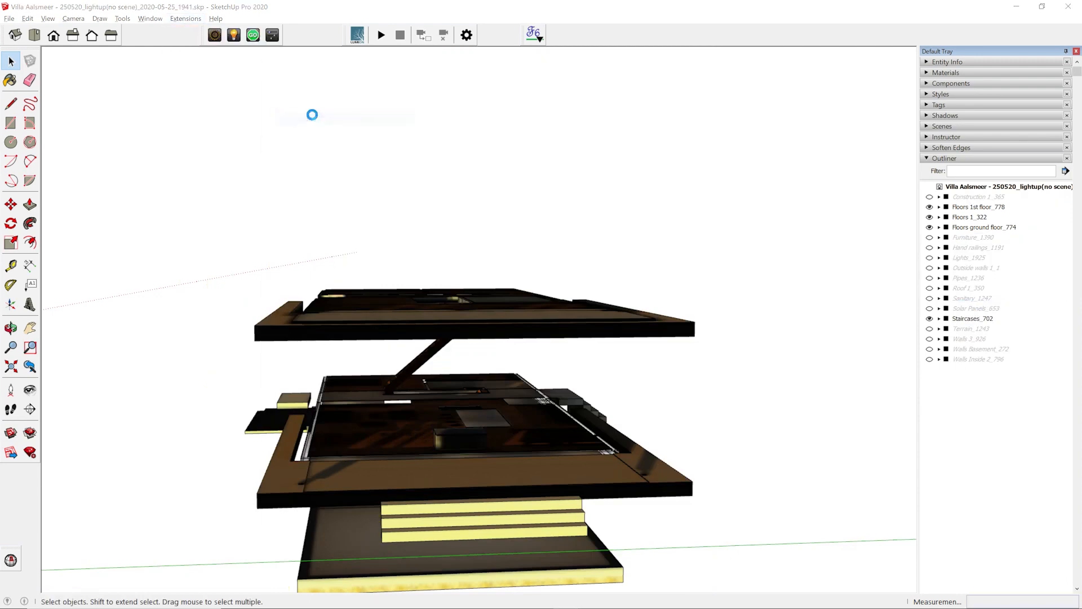
drag(376, 482, 438, 482)
key(BackSpace)
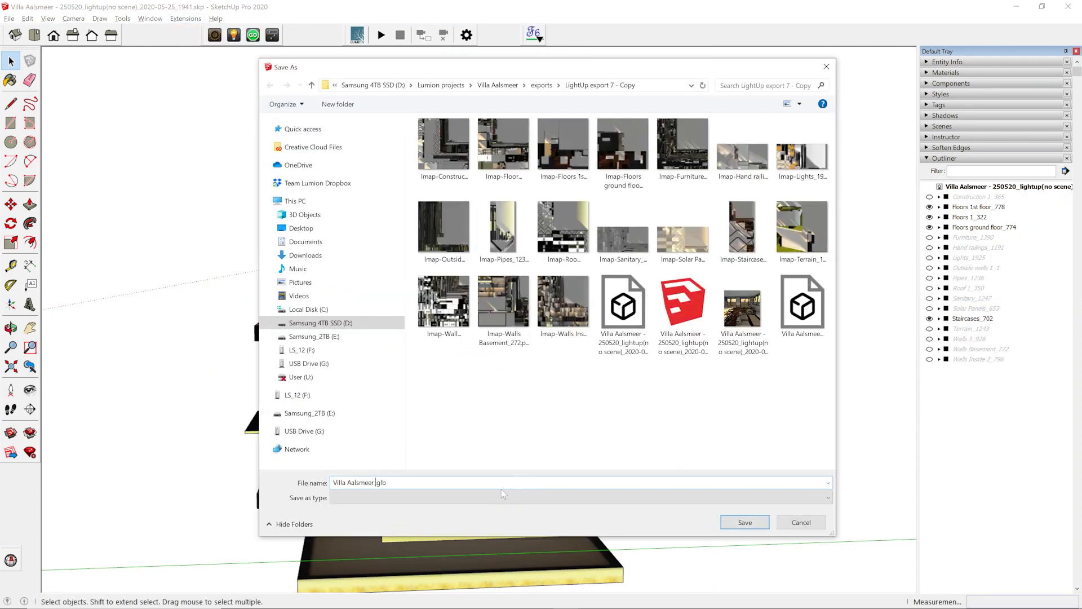
key(Return)
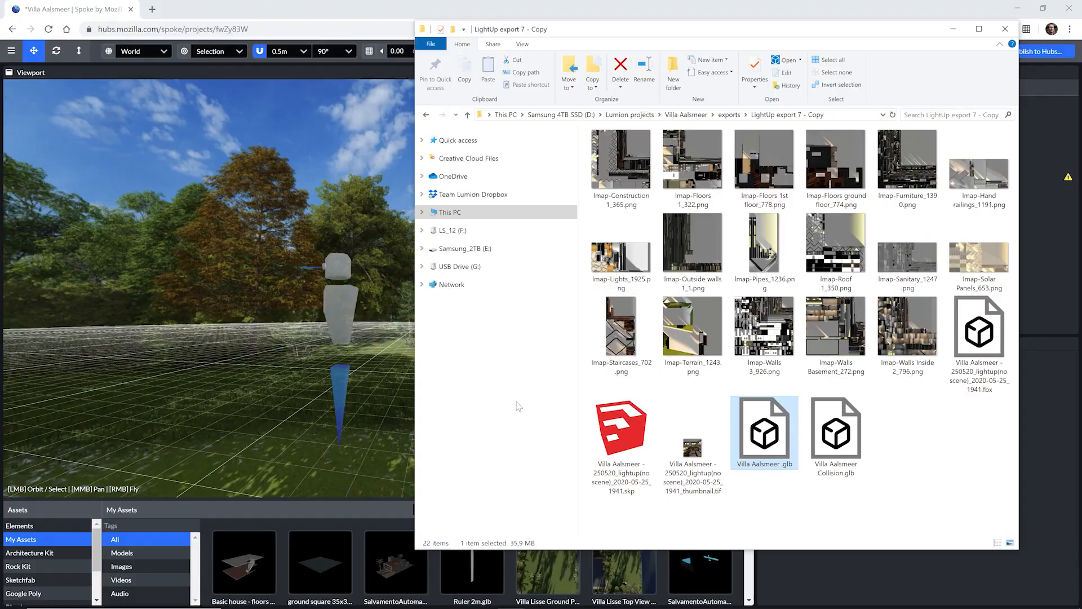
Add Villa Aalsmeer .glb to the Spoke scene as Villa Aalsmeer at position 4, 0, 32, scale 1, with collidable and walkable off
drag(764, 435, 389, 394)
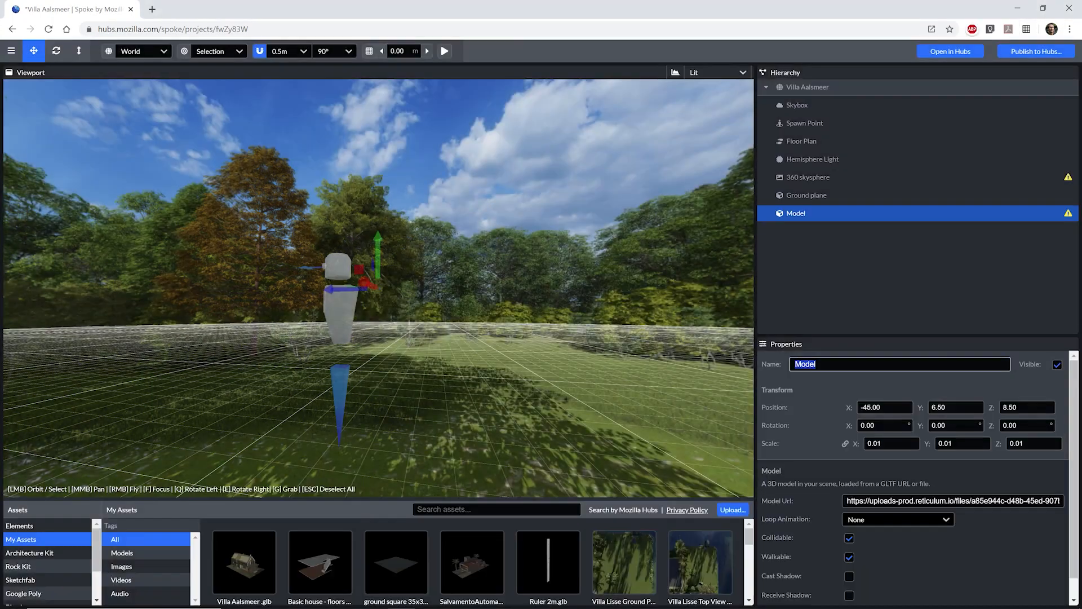
key(Tab)
text(4)
key(Tab)
text(0)
key(Tab)
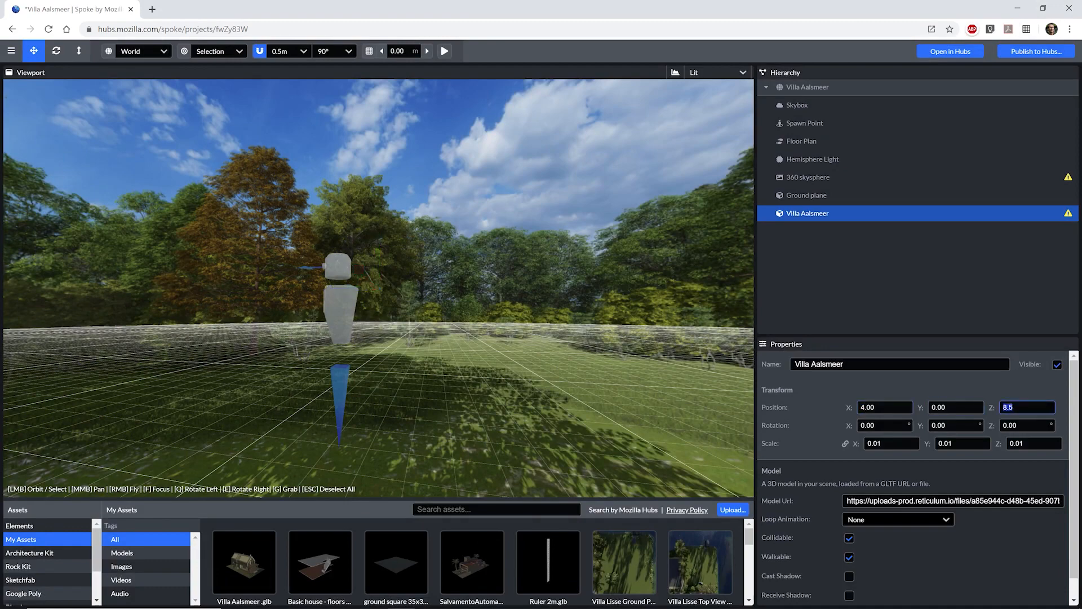
text(1)
Add Villa Aalsmeer Collision.glb to the Spoke scene as Collision Model at position 4, 0, 32 and scale 1
key(alt+Tab)
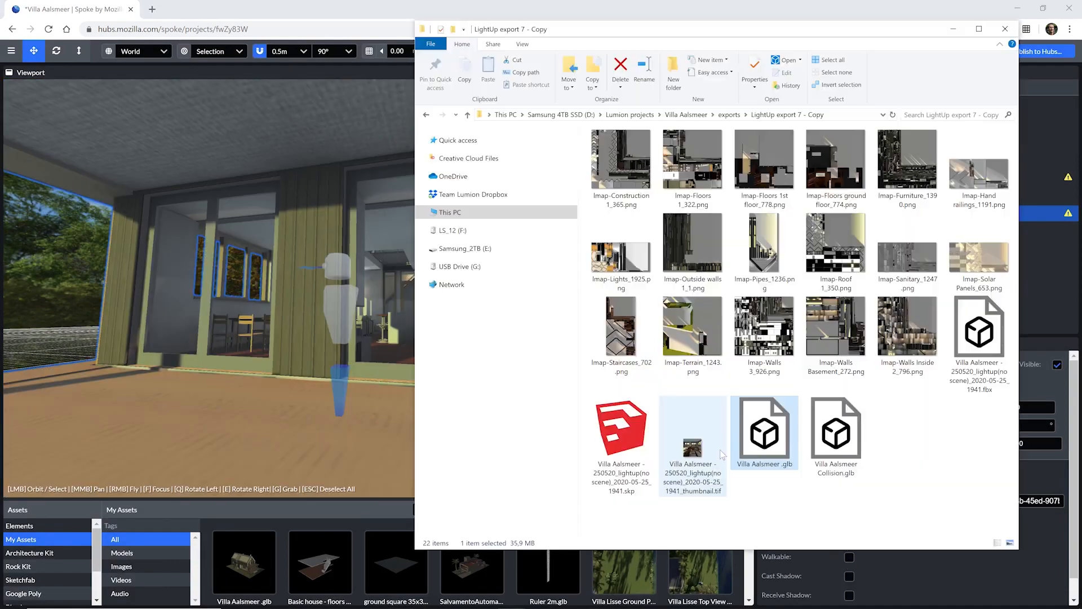
click(833, 444)
drag(833, 444, 405, 414)
click(816, 364)
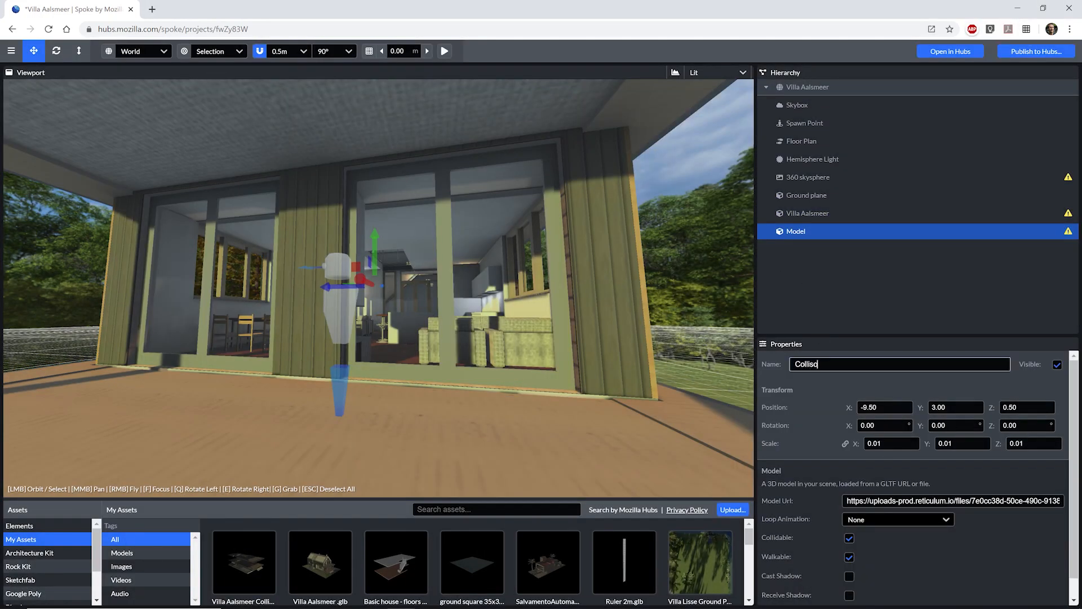
click(902, 407)
text(4)
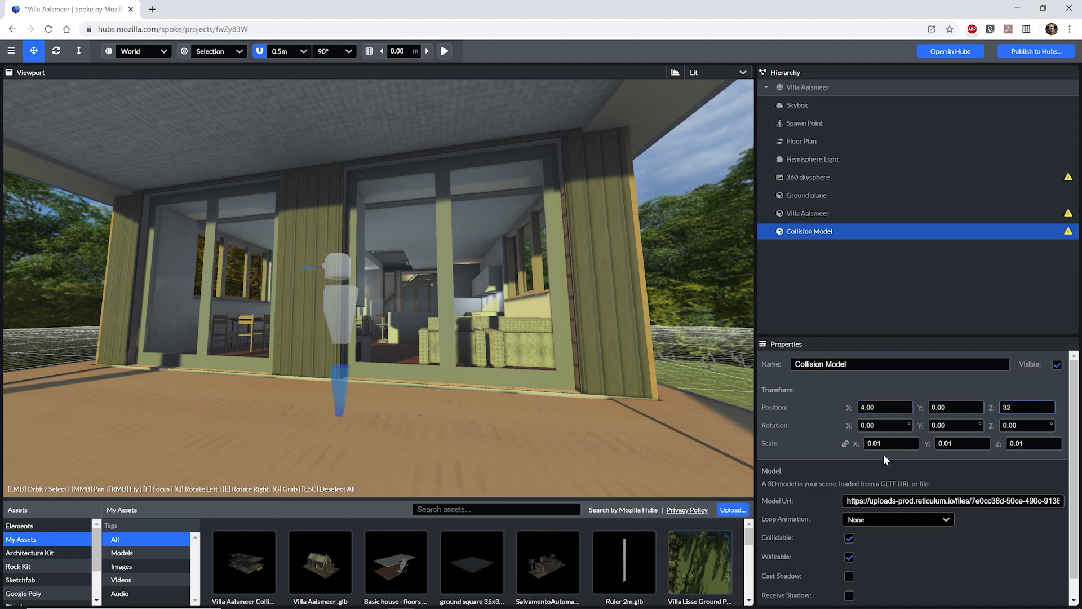
Hide the villa temporarily to check the Collision Model beneath it, then hide the Collision Model and show the villa again
click(878, 214)
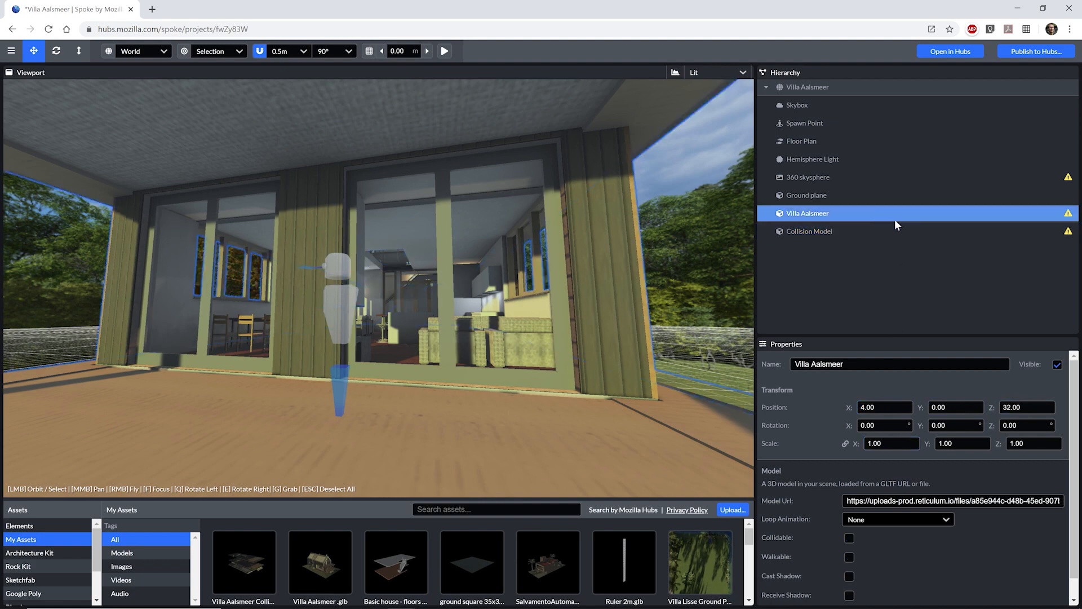
click(1056, 365)
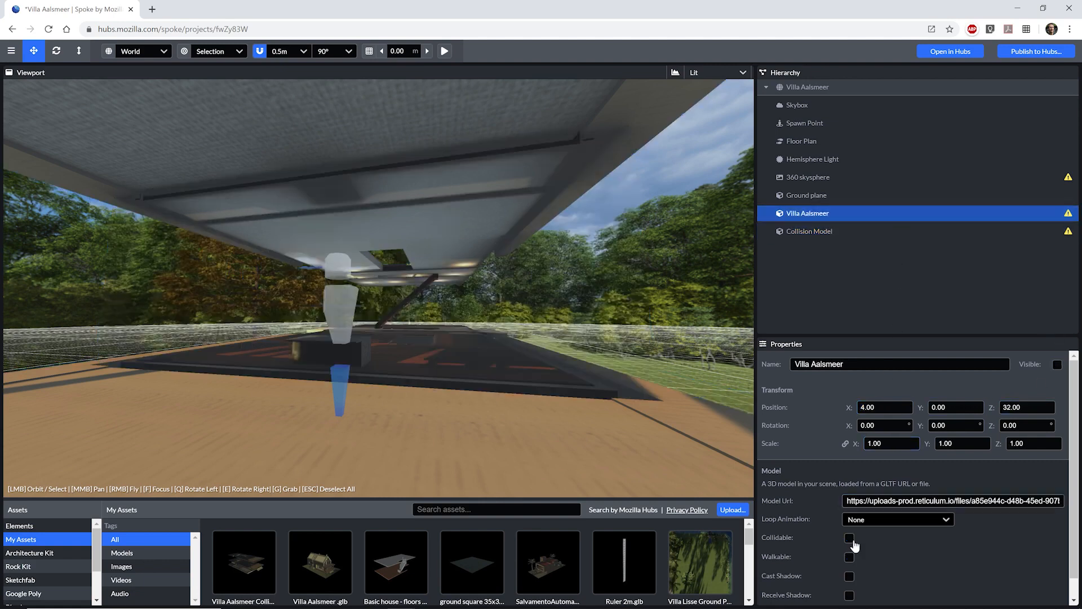
click(809, 231)
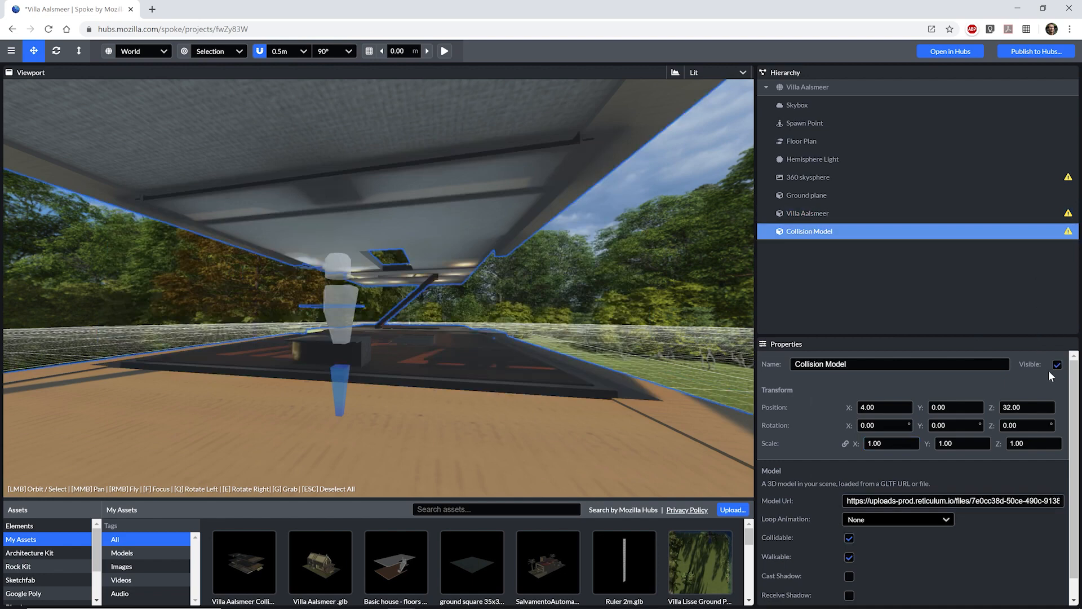
click(1057, 365)
click(808, 214)
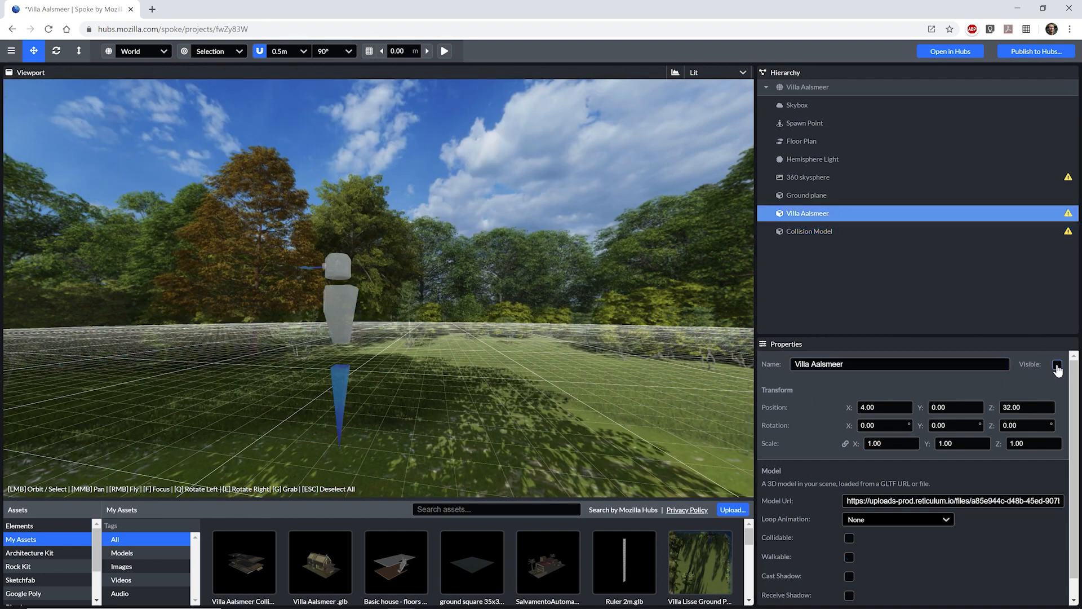
click(1057, 365)
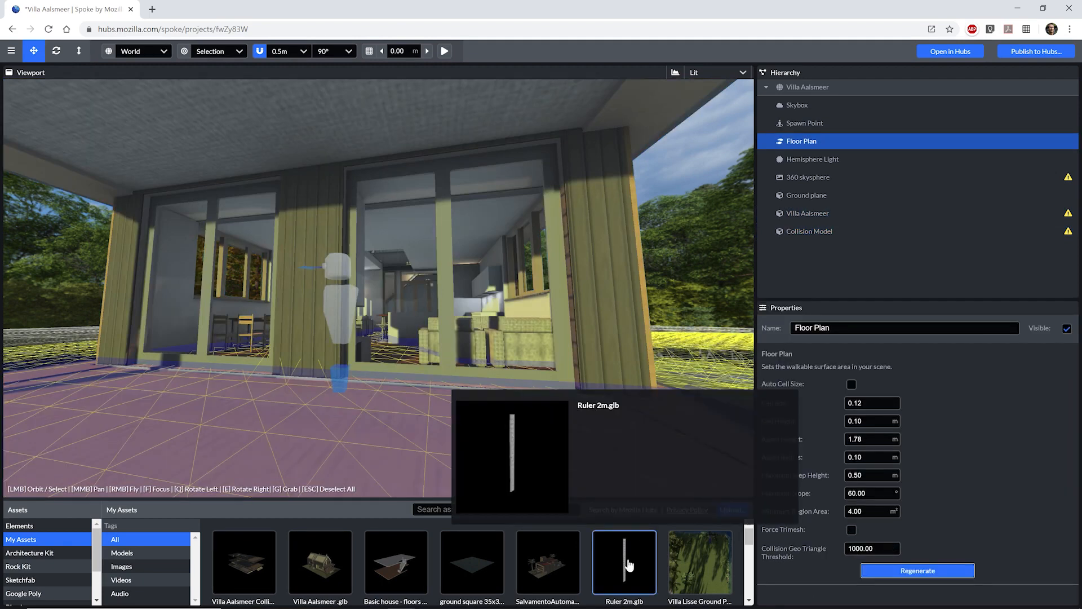
Place two Ruler 2m.glb models at the villa, one at position 0, 0.8, -3, and regenerate the floor plan
drag(629, 565, 562, 462)
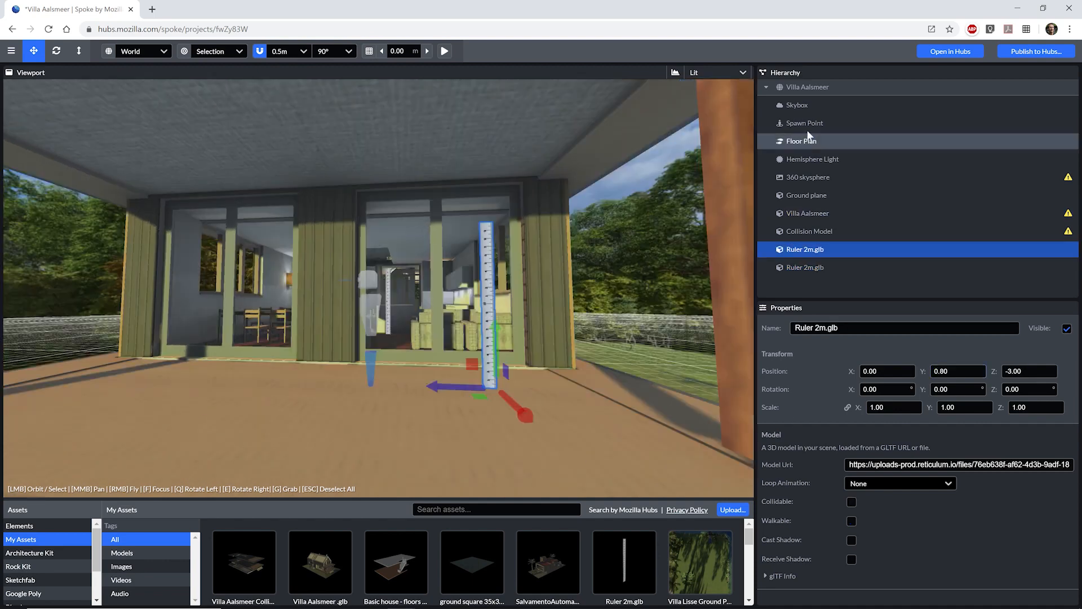
click(806, 141)
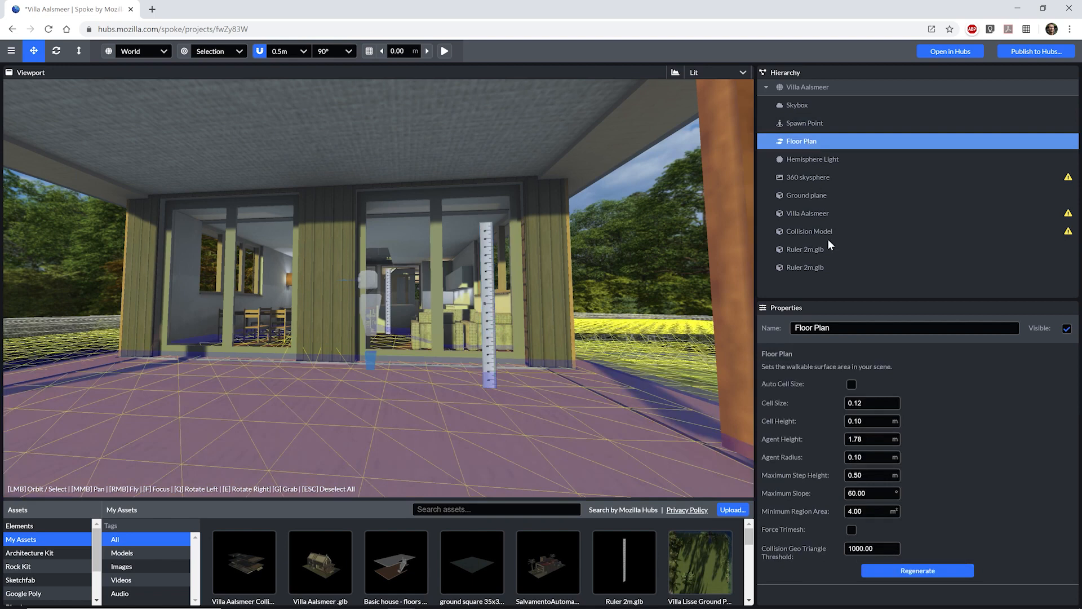
click(917, 570)
Publish the Villa Aalsmeer scene to Hubs, accepting the performance check
click(1030, 55)
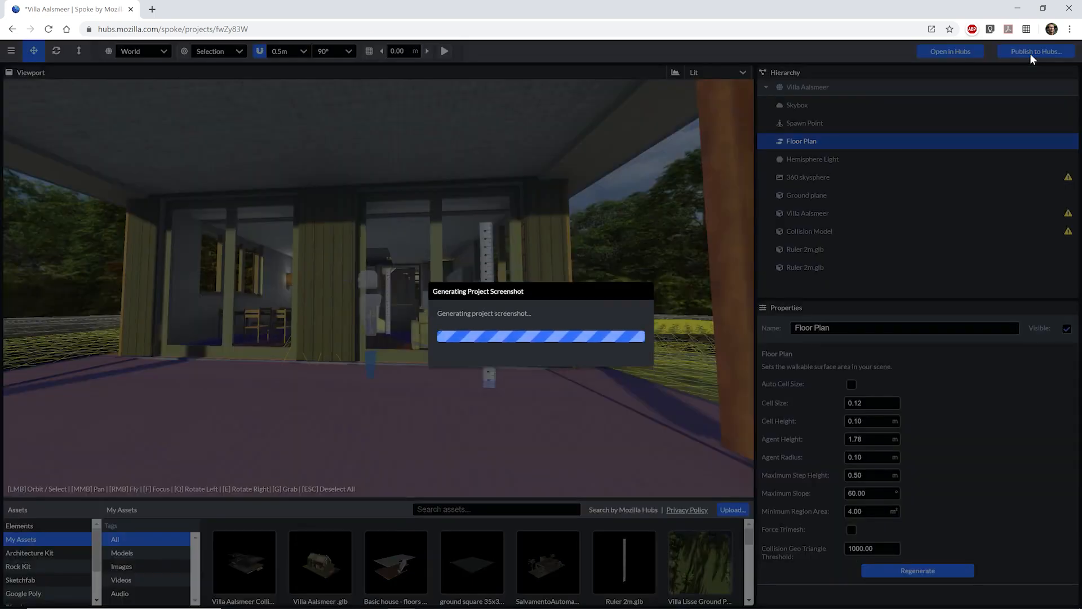
click(684, 416)
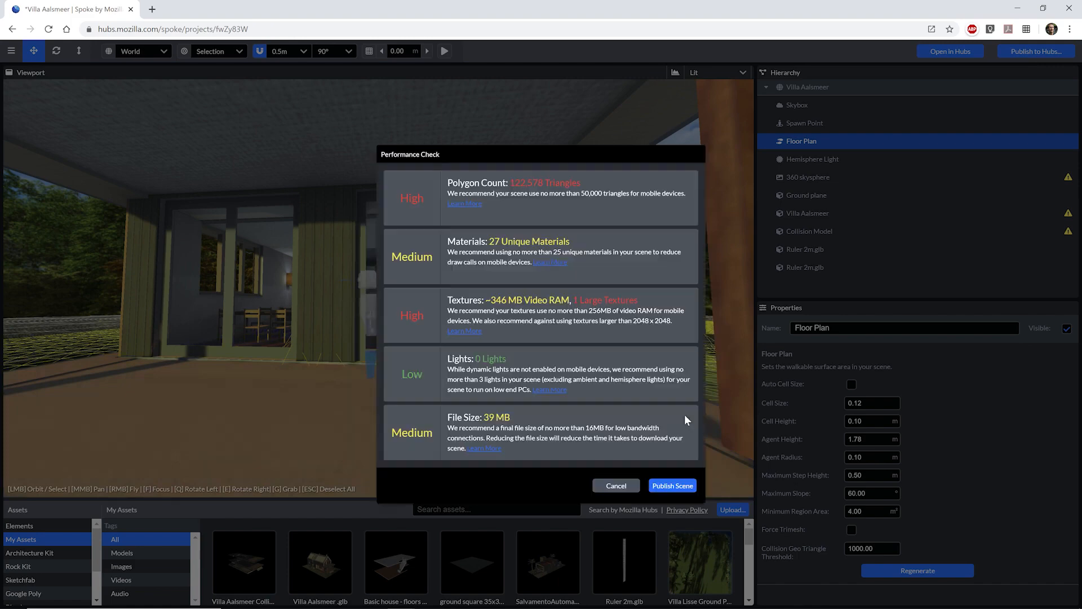
click(691, 484)
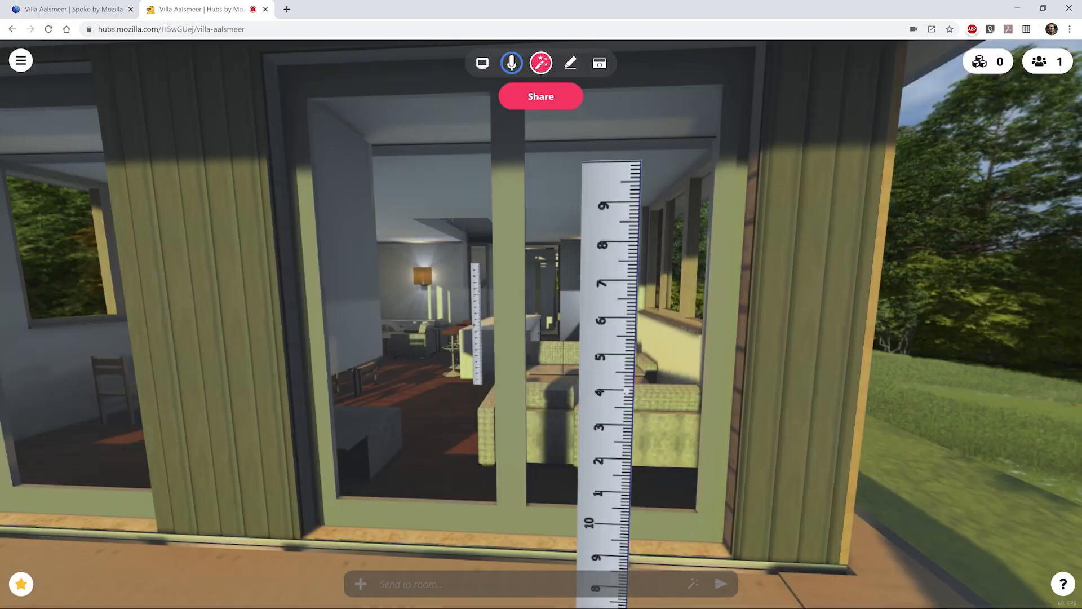
Walk from the terrace into the villa's living room in the Hubs room and open the room's sharing options
key(w)
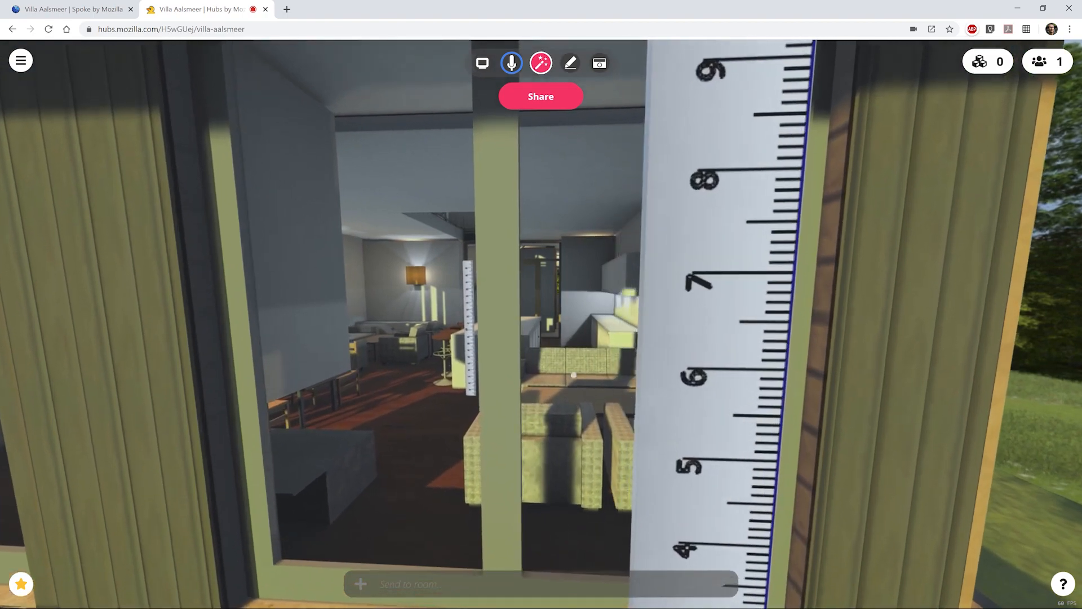
drag(546, 382, 490, 371)
key(w)
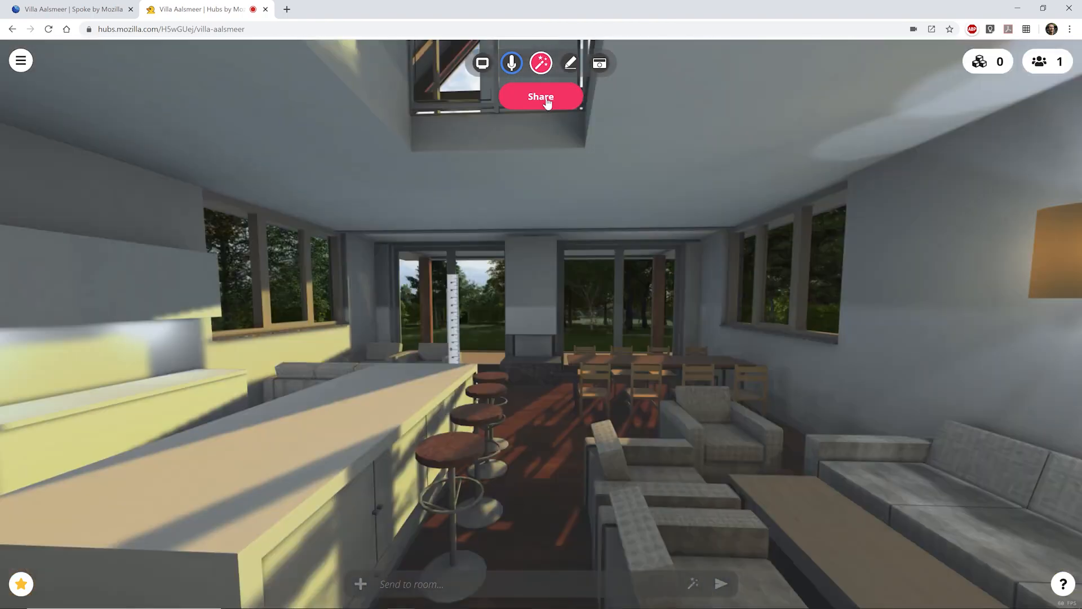
click(540, 96)
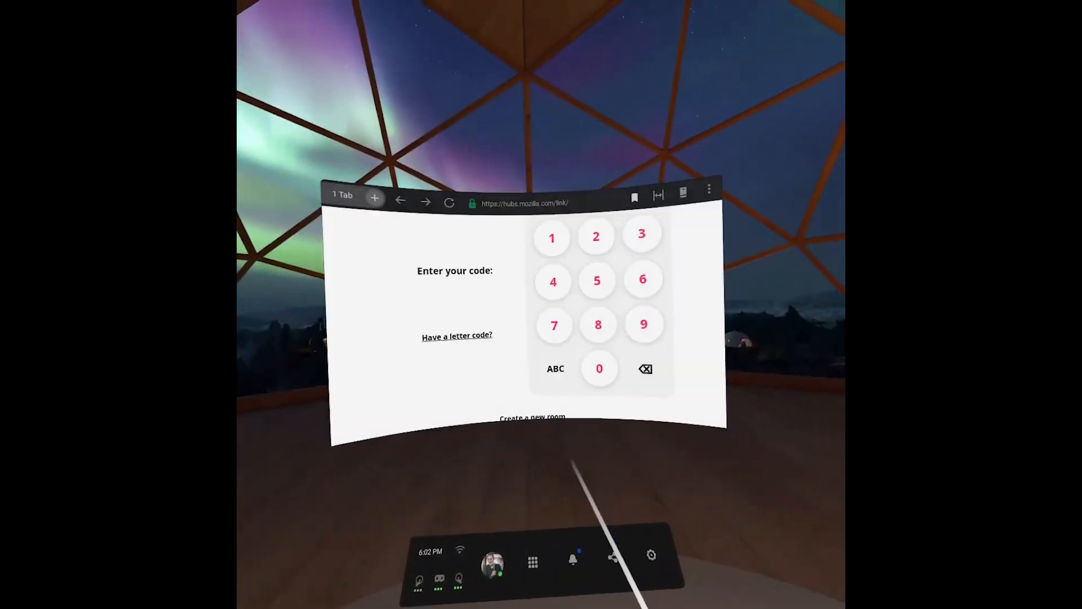
Enter the room's link code in the headset browser and join the Villa Aalsmeer room with the default microphone
click(599, 321)
click(513, 278)
click(619, 373)
click(525, 286)
click(576, 419)
click(576, 419)
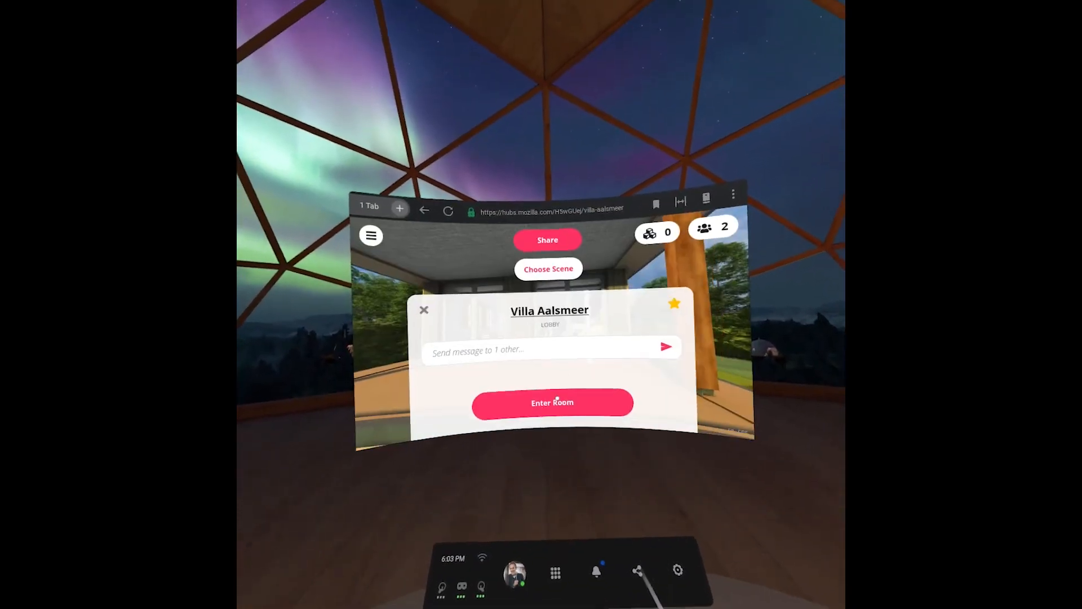
click(557, 398)
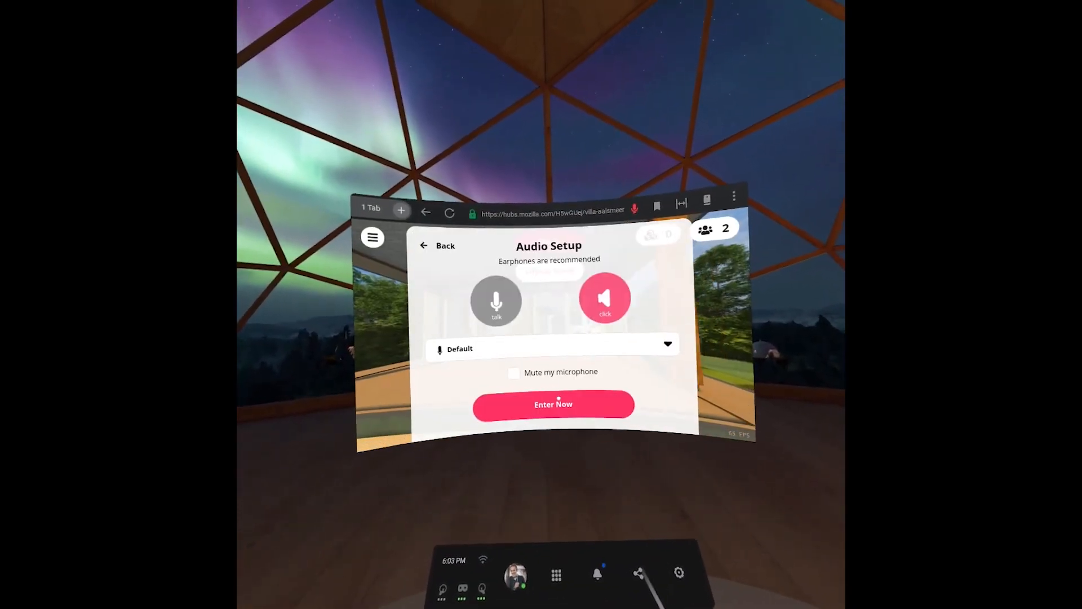
click(553, 404)
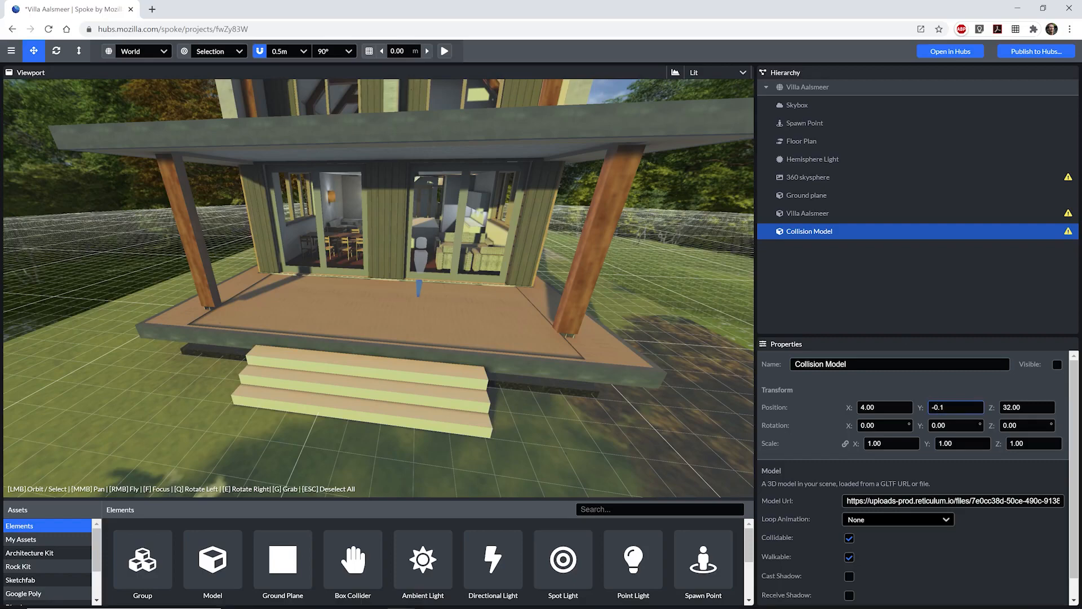
Publish the scene to Hubs and walk through the villa's living room towards the sofas, then open the room's sharing options
click(1064, 56)
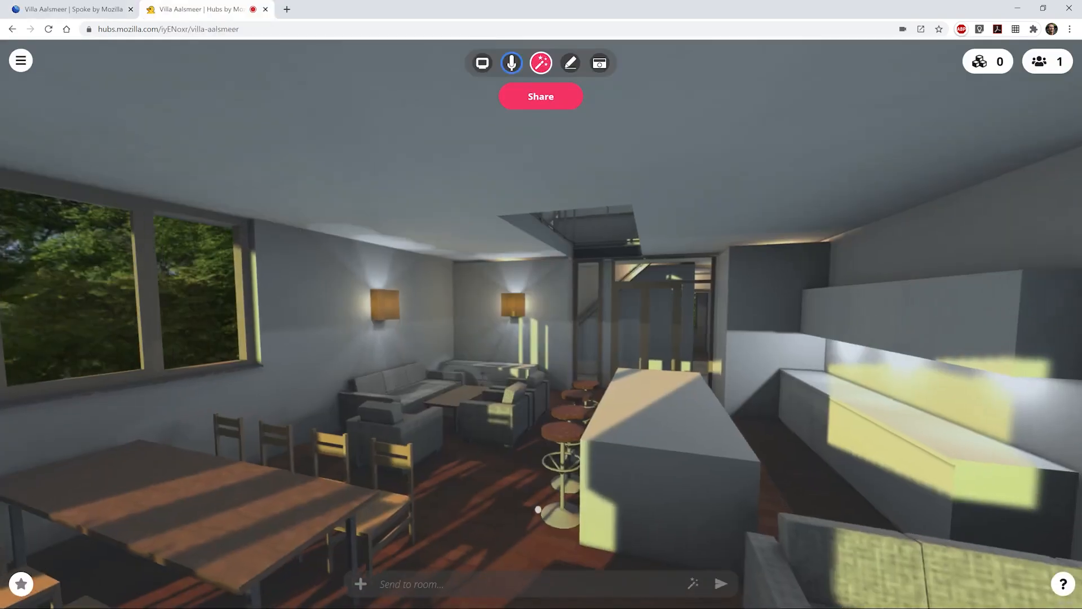
key(w)
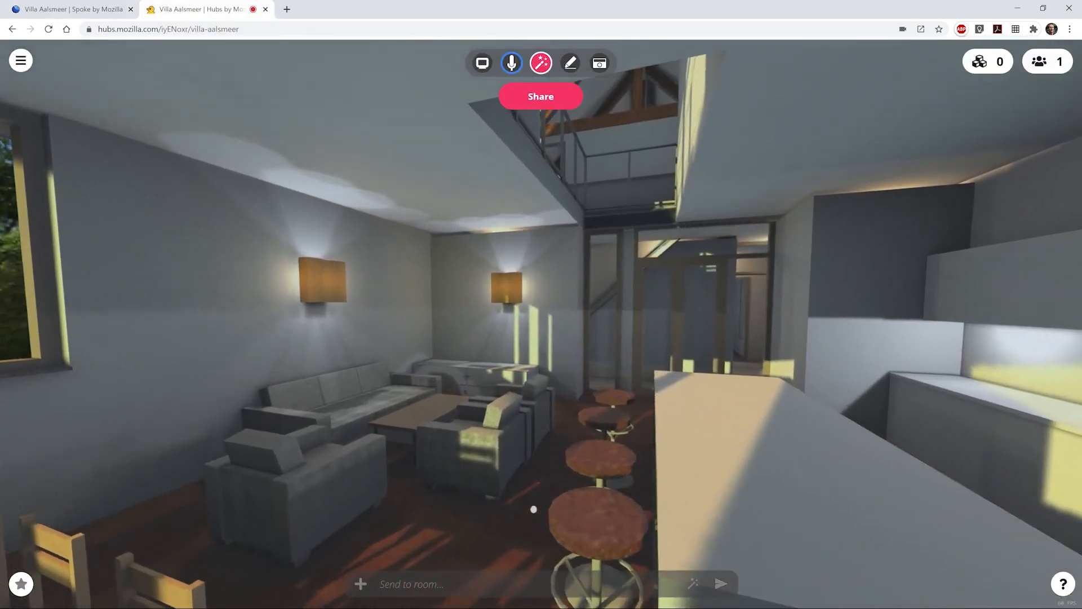
click(536, 99)
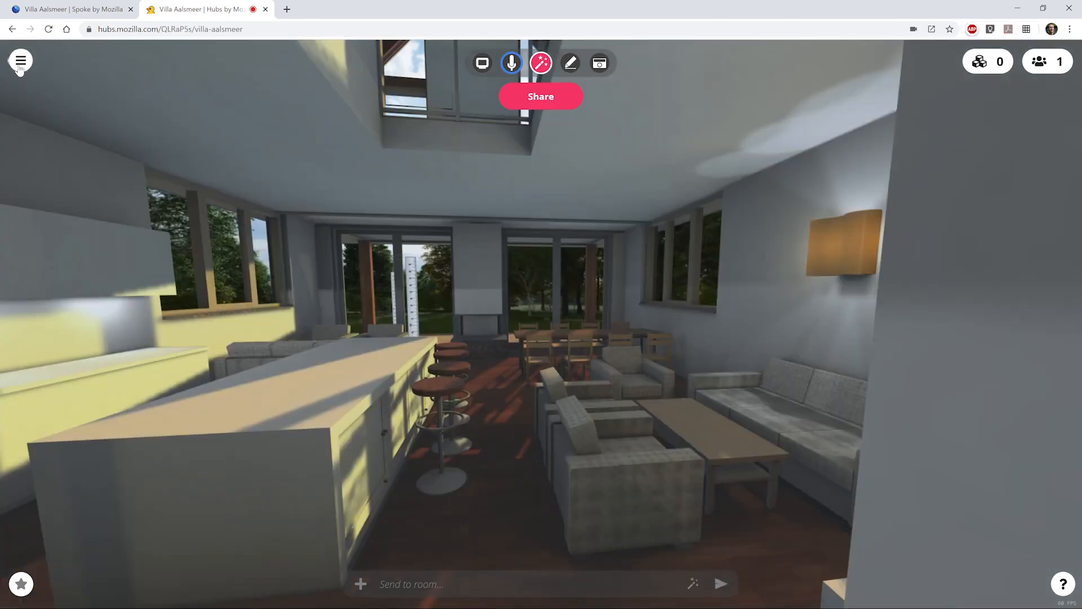
Open the name and avatar settings of the Hubs room and browse the featured avatars
click(21, 62)
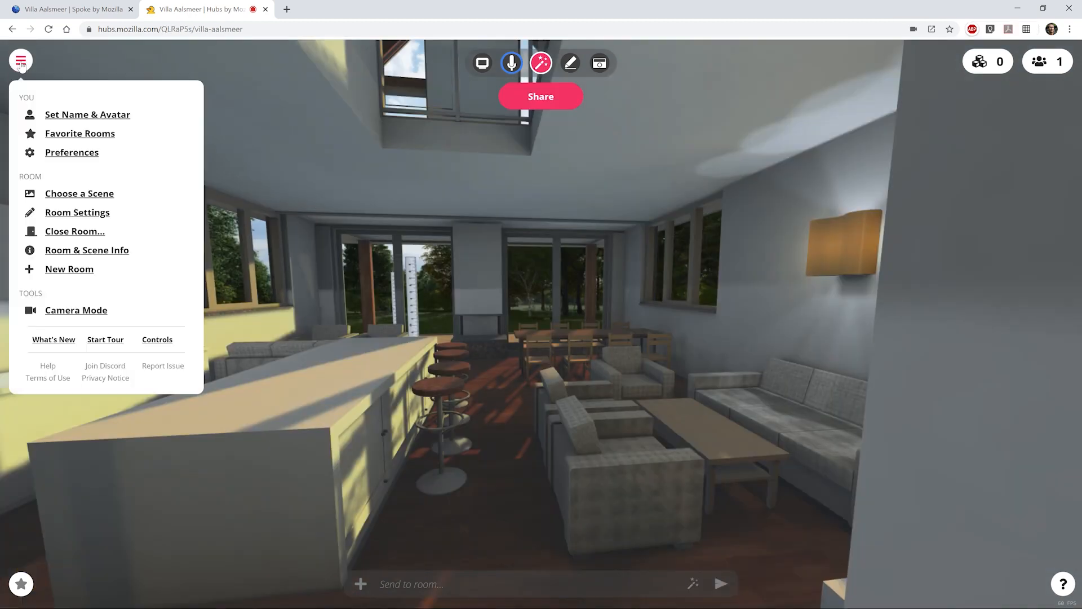
click(75, 116)
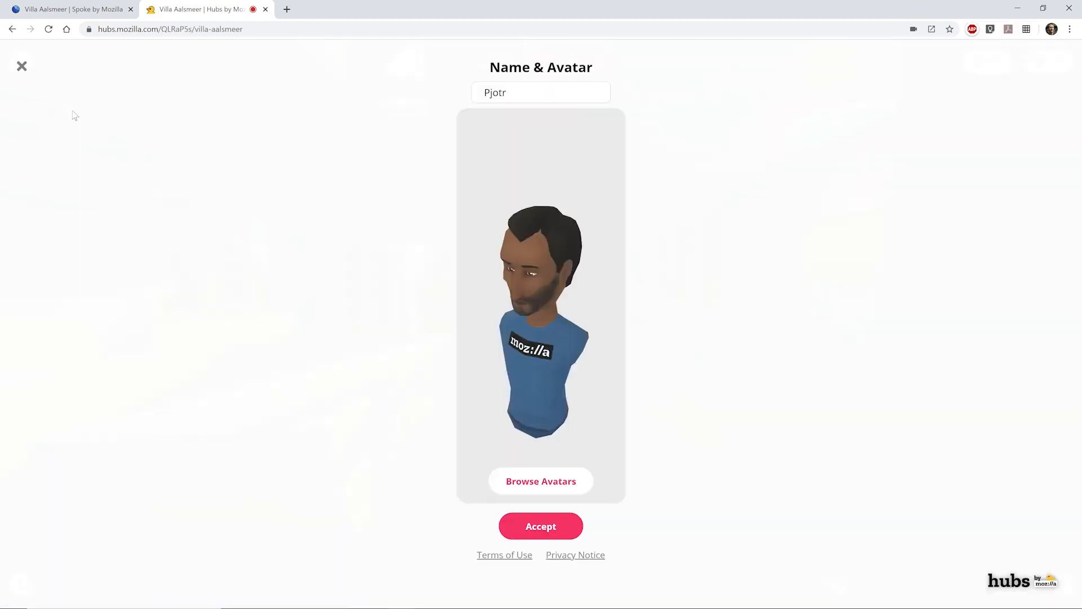
click(560, 481)
scroll(363, 518, down, 1)
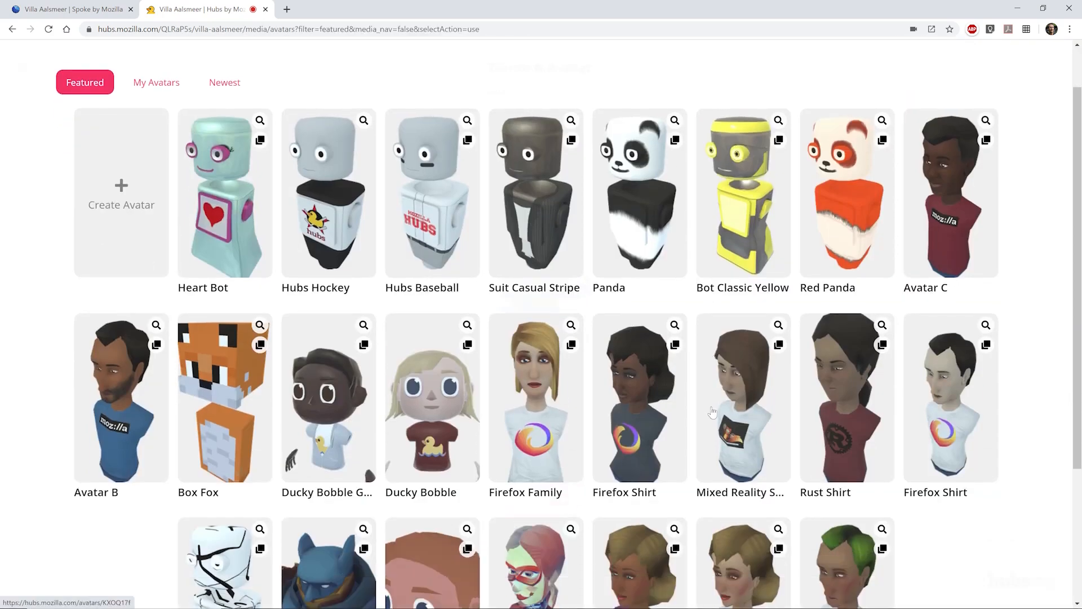
scroll(712, 412, down, 3)
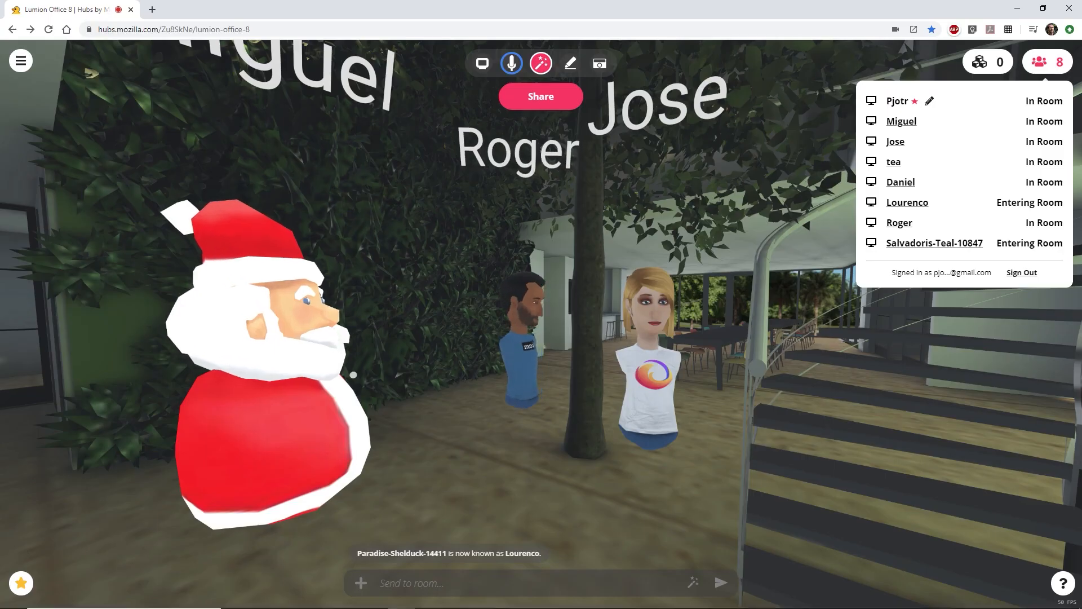